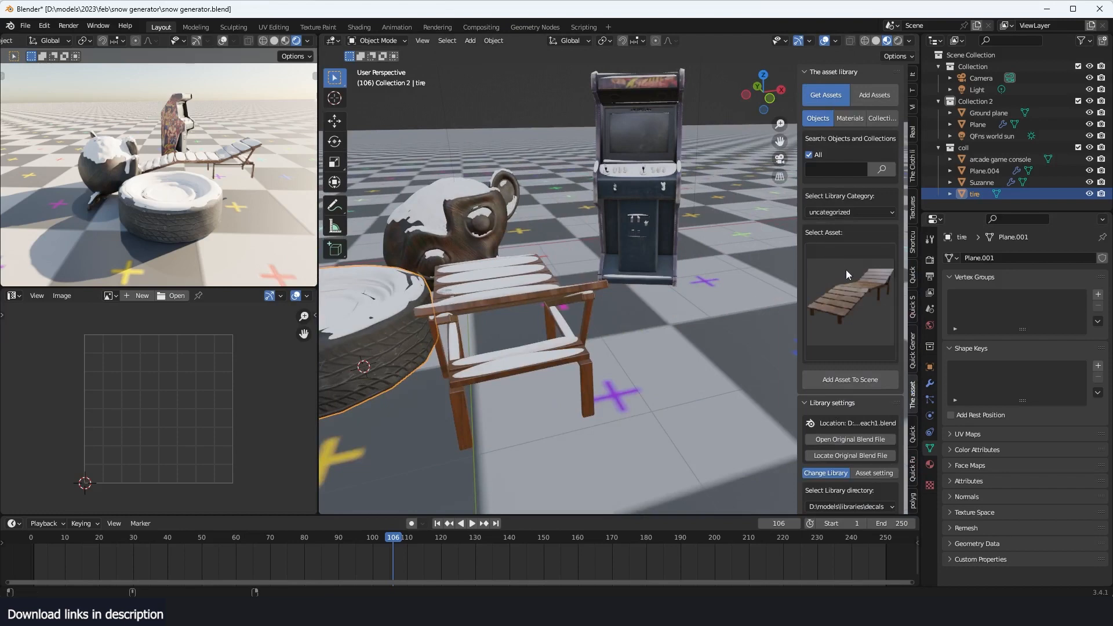
Add the rock asset from the asset library to the scene and scale it down
{"action": "left_click", "coordinate": [844, 273]}
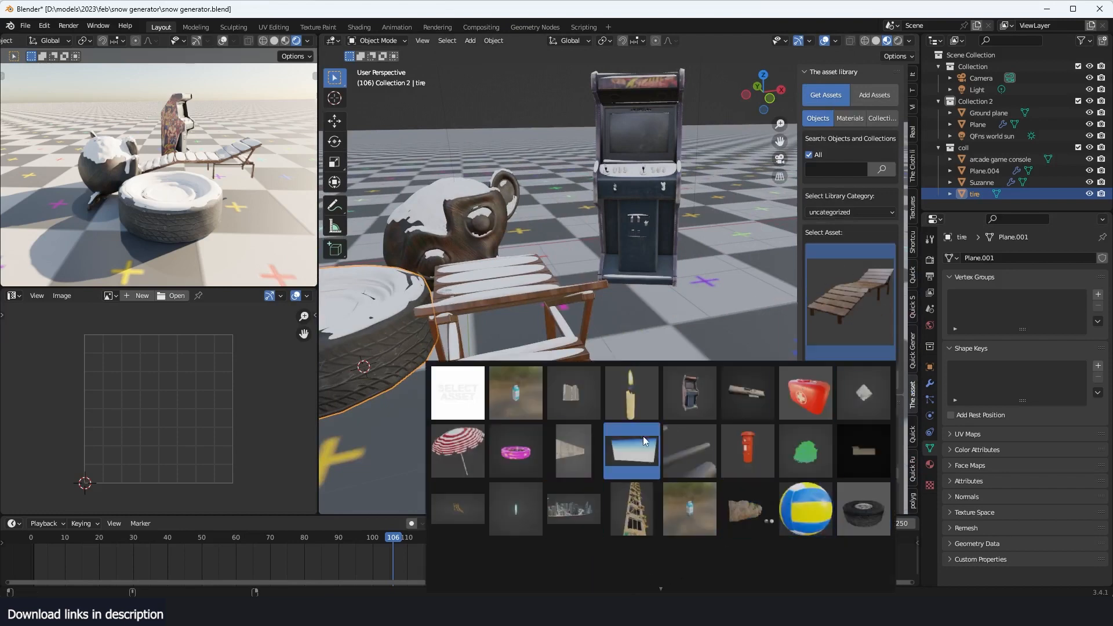
{"action": "left_click", "coordinate": [748, 510]}
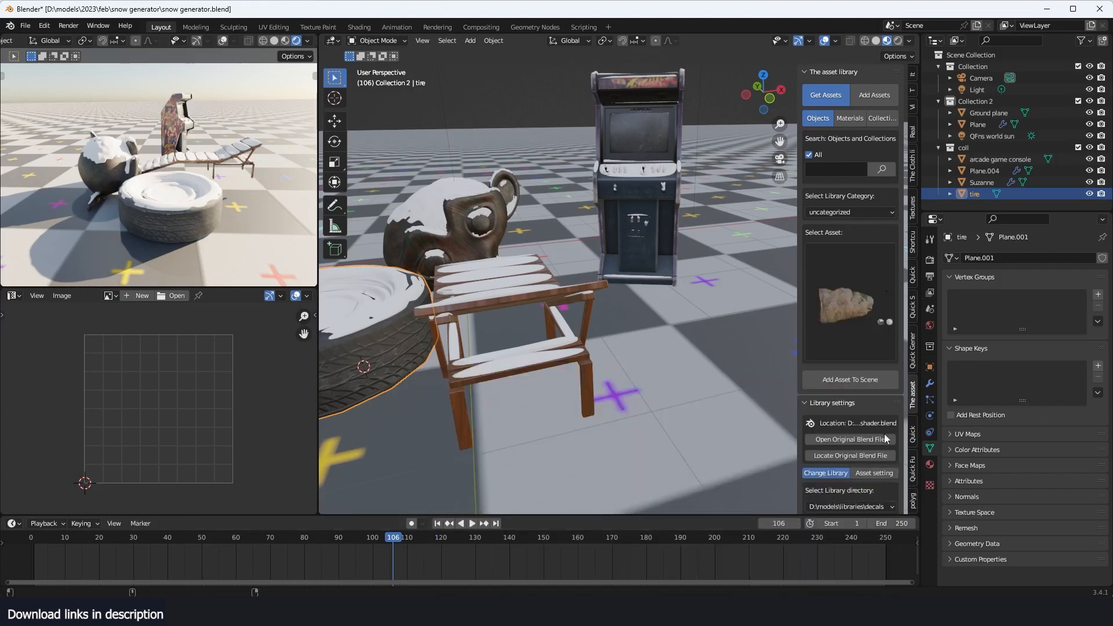
{"action": "left_click", "coordinate": [874, 384]}
{"action": "scroll", "coordinate": [655, 343], "scroll_direction": "down", "scroll_amount": 3}
{"action": "key", "text": "s"}
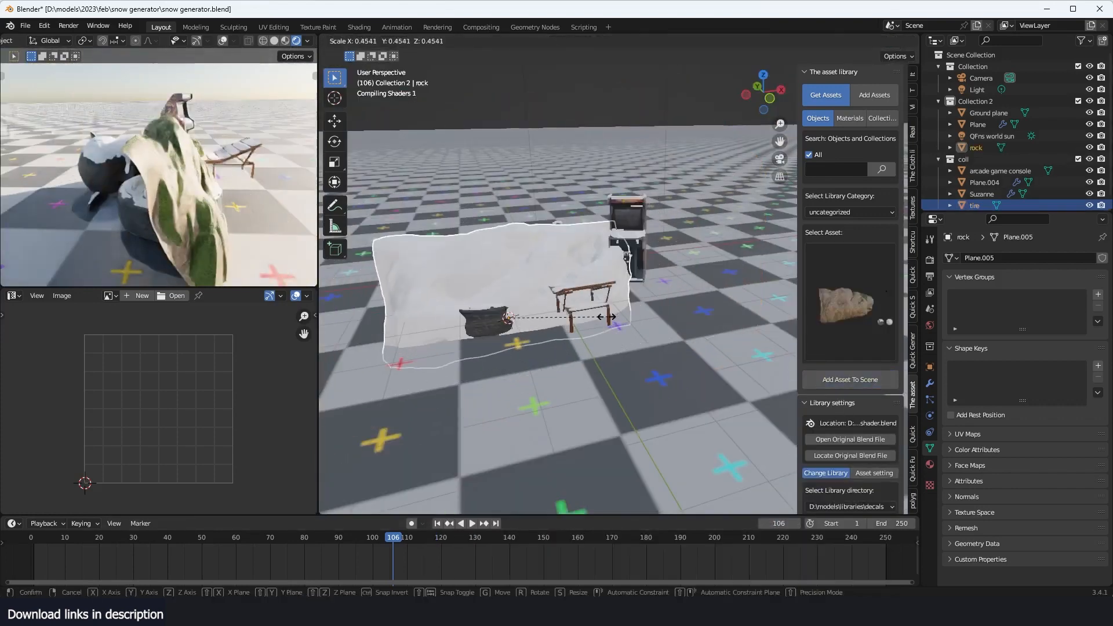
{"action": "left_click", "coordinate": [615, 316]}
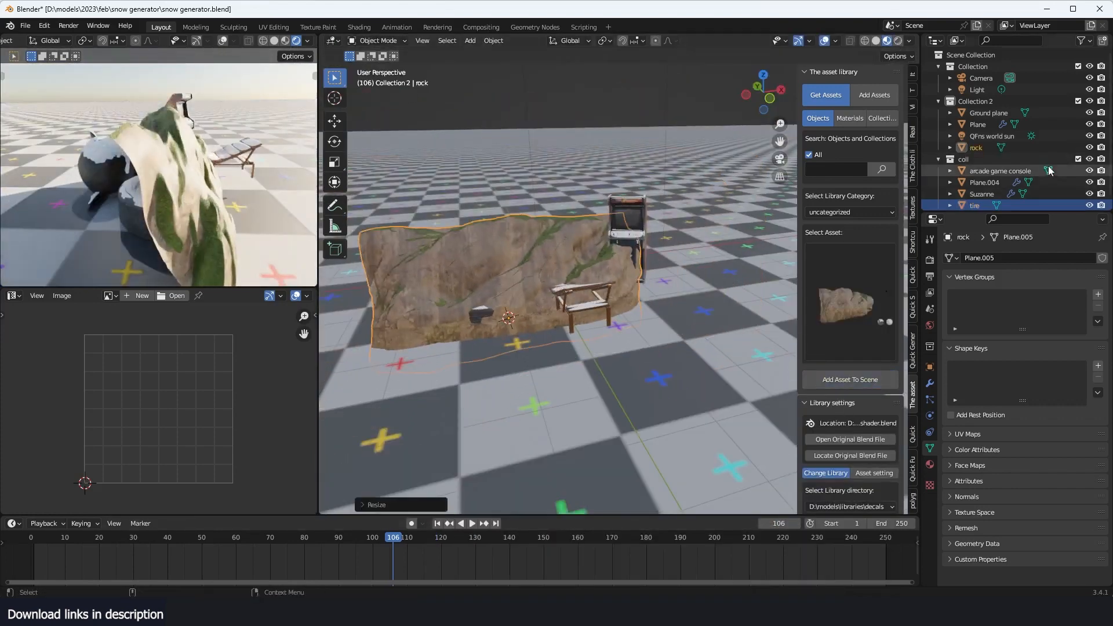
Move the rock into the coll collection and position it behind the tire
{"action": "middle_click_drag", "start_coordinate": [680, 259], "coordinate": [660, 270]}
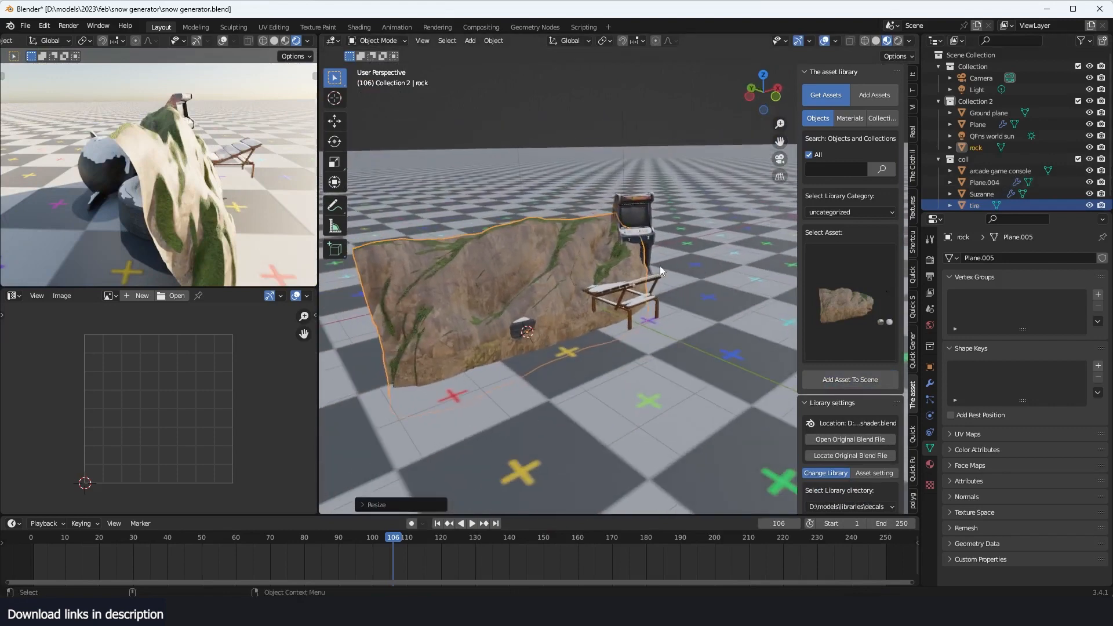
{"action": "key", "text": "m"}
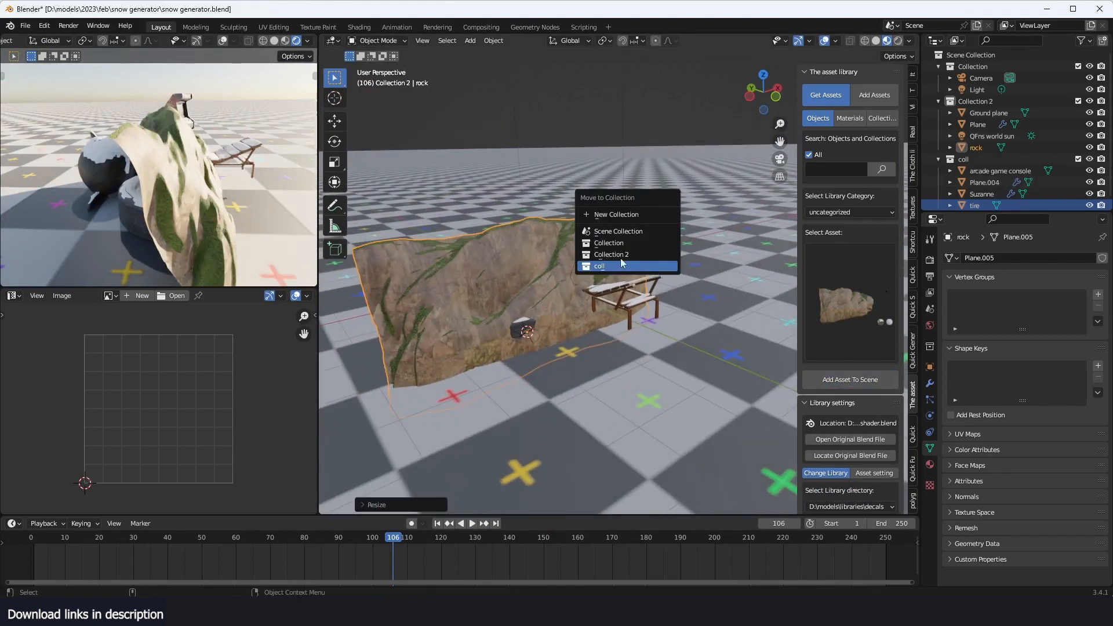
{"action": "left_click", "coordinate": [652, 267]}
{"action": "middle_click_drag", "start_coordinate": [652, 268], "coordinate": [666, 332]}
{"action": "left_click", "coordinate": [641, 275]}
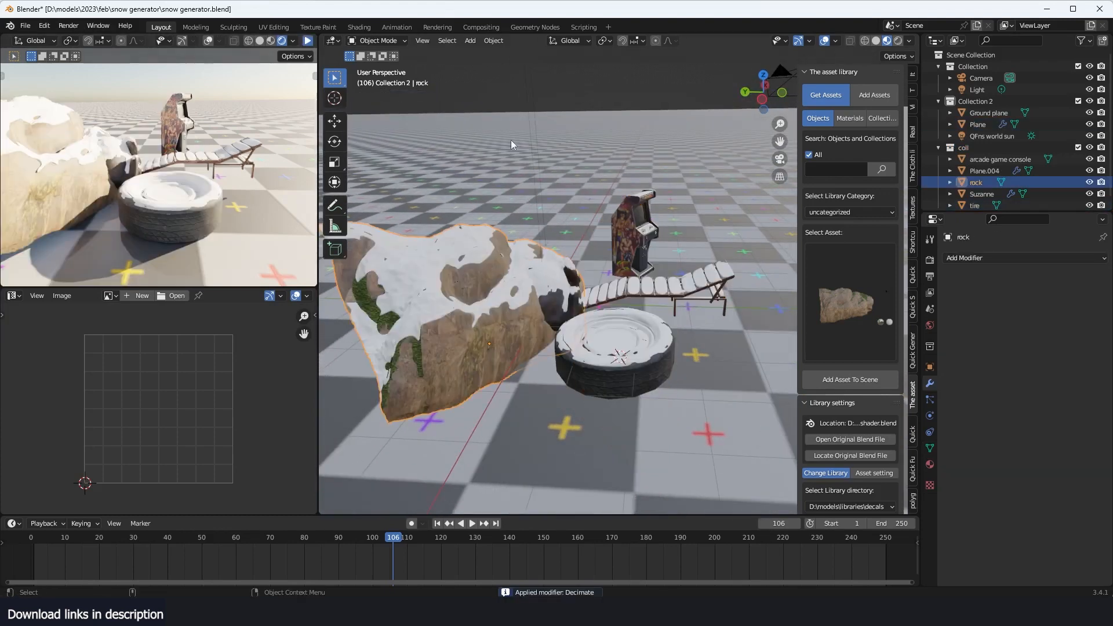
Try rotating the rock freely to test how the snow layer responds
{"action": "middle_click_drag", "start_coordinate": [582, 233], "coordinate": [618, 238]}
{"action": "key", "text": "r"}
{"action": "key", "text": "r"}
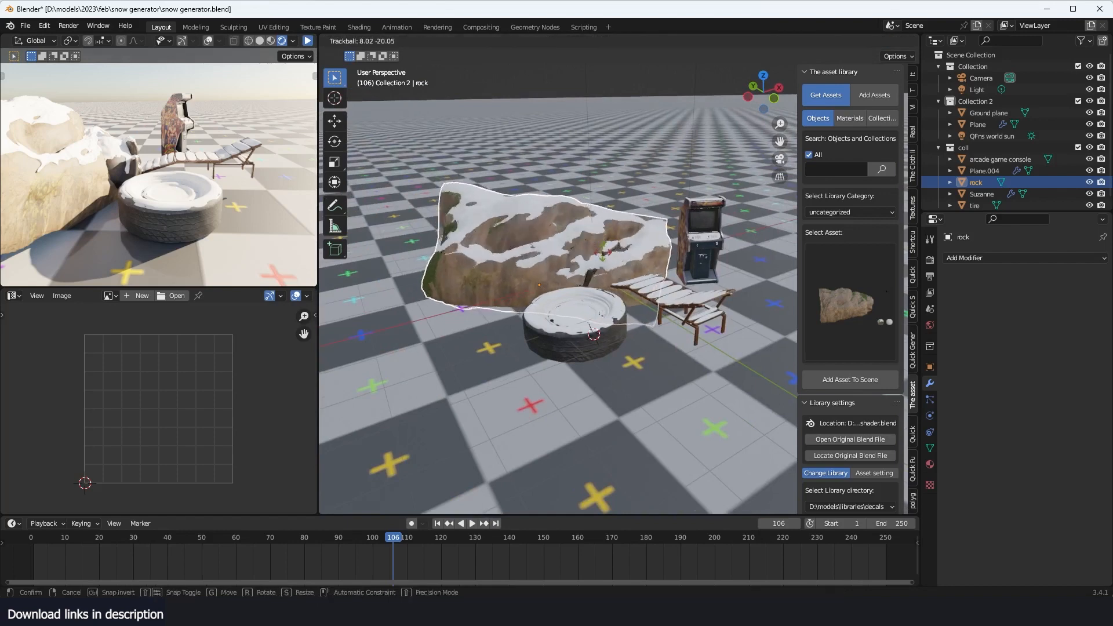
{"action": "left_click", "coordinate": [600, 293]}
{"action": "scroll", "coordinate": [607, 289], "scroll_direction": "up", "scroll_amount": 5}
{"action": "middle_click_drag", "start_coordinate": [607, 290], "coordinate": [674, 283]}
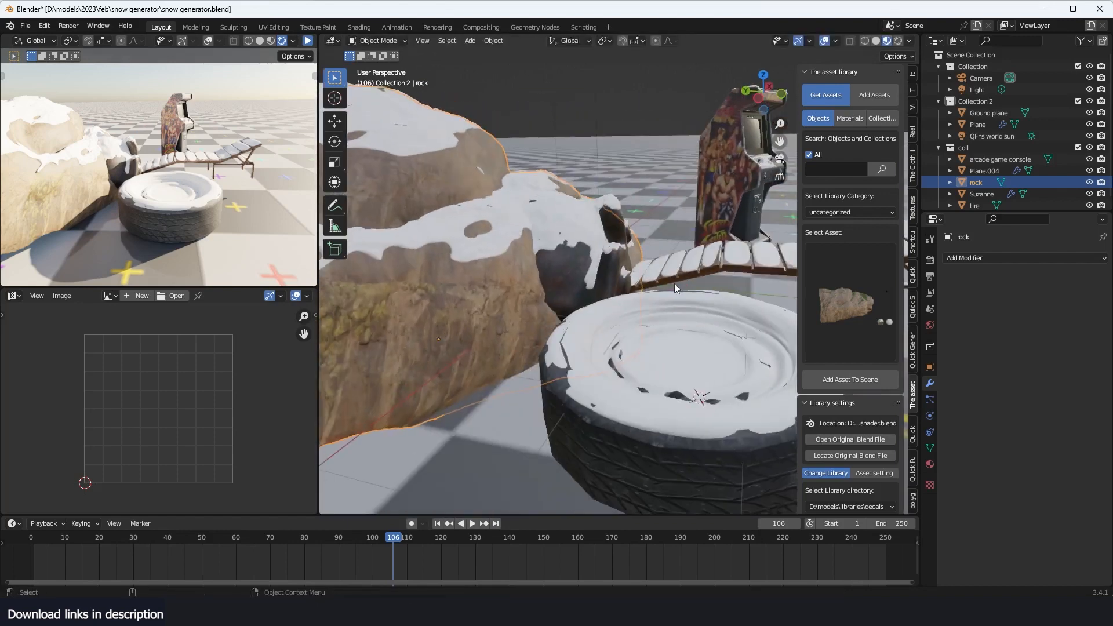
Try tilting the tire with a free rotation to test its snow coverage
{"action": "scroll", "coordinate": [674, 283], "scroll_direction": "down", "scroll_amount": 4}
{"action": "left_click", "coordinate": [592, 353]}
{"action": "middle_click_drag", "start_coordinate": [593, 353], "coordinate": [563, 340]}
{"action": "key", "text": "r"}
{"action": "key", "text": "r"}
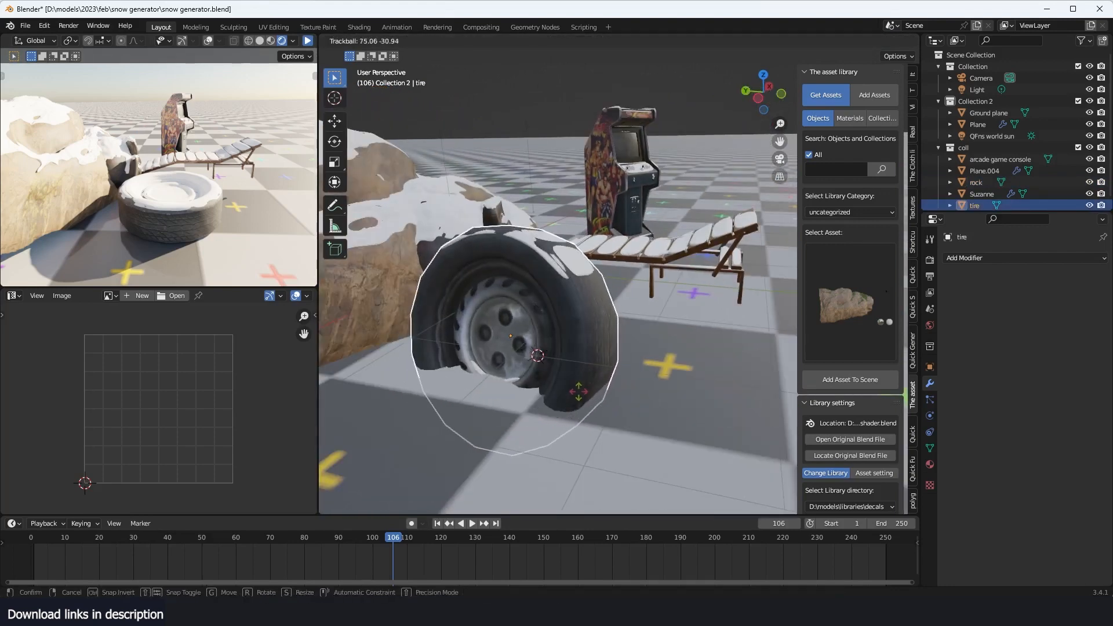
{"action": "left_click", "coordinate": [648, 292]}
{"action": "middle_click_drag", "start_coordinate": [648, 292], "coordinate": [610, 266]}
{"action": "scroll", "coordinate": [610, 265], "scroll_direction": "up", "scroll_amount": 5}
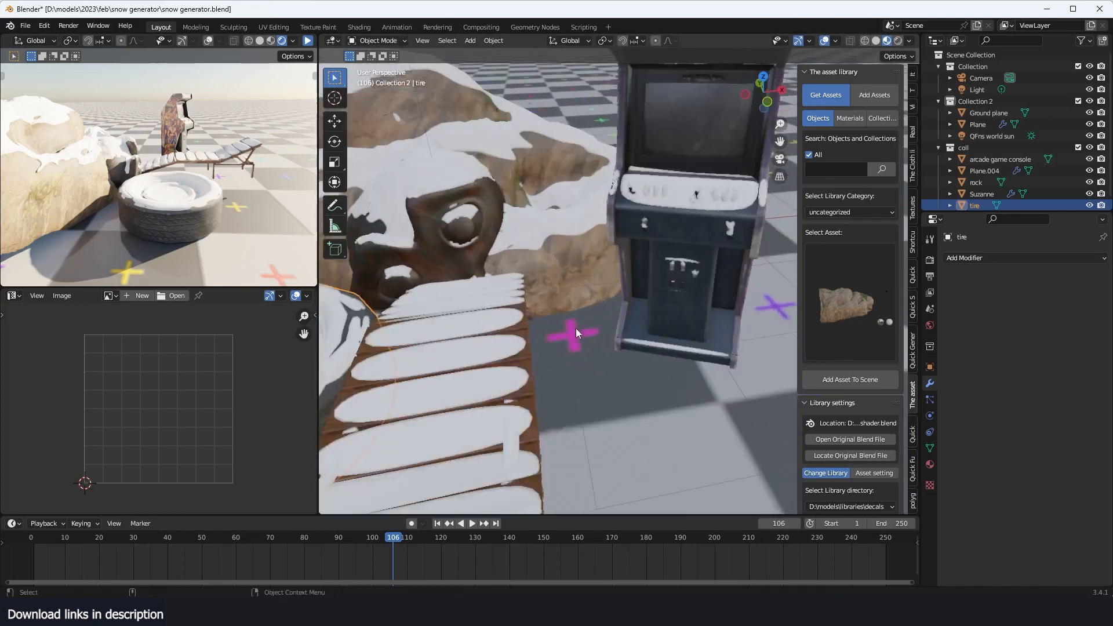
Try rotating the monkey head next to the lounger to test its snow coverage
{"action": "middle_click_drag", "start_coordinate": [576, 329], "coordinate": [505, 354]}
{"action": "left_click", "coordinate": [510, 357]}
{"action": "key", "text": "r"}
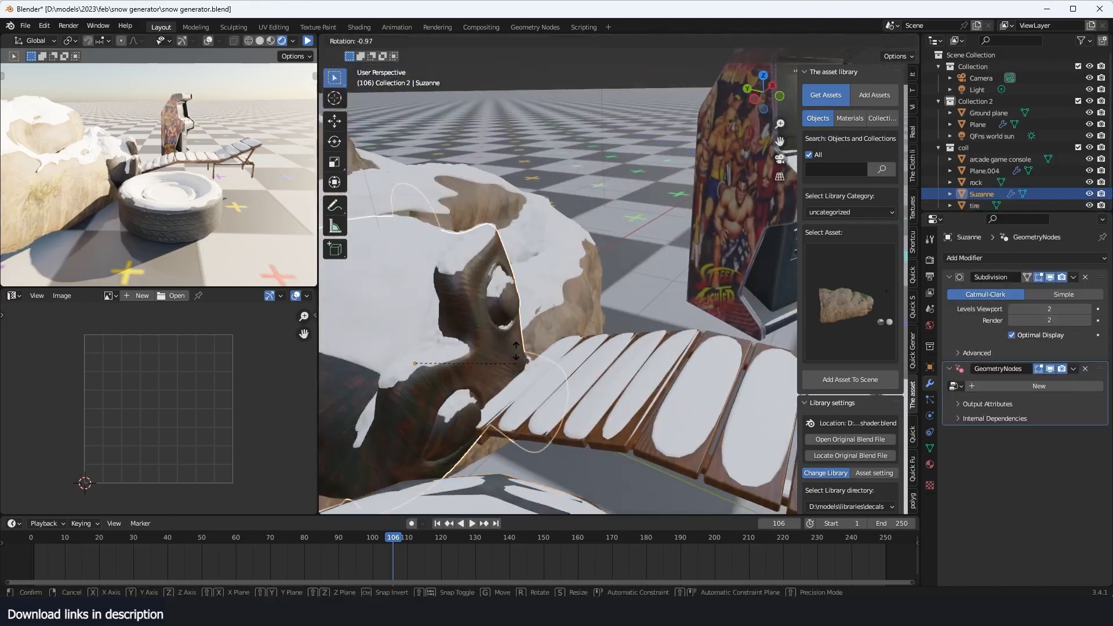
{"action": "left_click", "coordinate": [547, 326]}
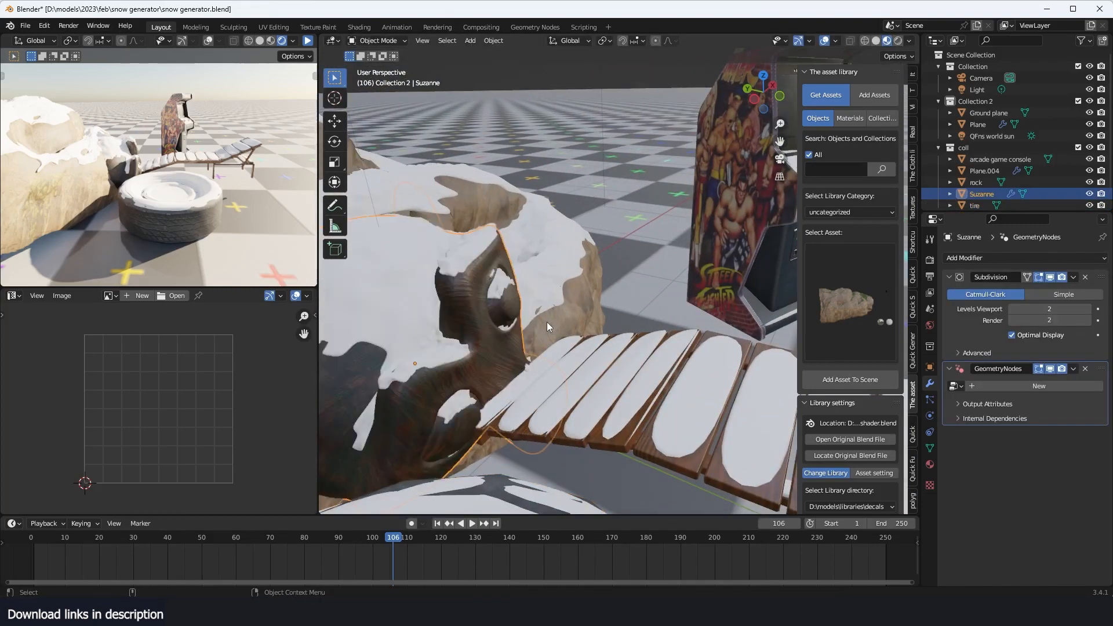
{"action": "scroll", "coordinate": [547, 326], "scroll_direction": "down", "scroll_amount": 4}
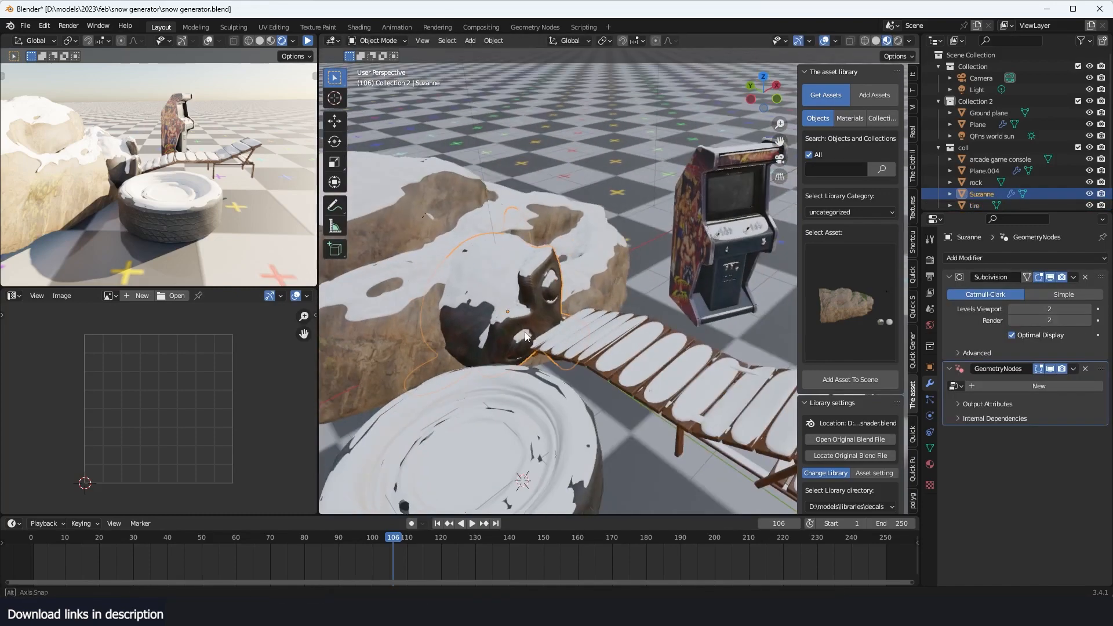
Switch to the Geometry Nodes workspace and select the snow object to display its node tree
{"action": "left_click", "coordinate": [535, 28]}
{"action": "scroll", "coordinate": [639, 186], "scroll_direction": "up", "scroll_amount": 5}
{"action": "middle_click_drag", "start_coordinate": [639, 185], "coordinate": [574, 177]}
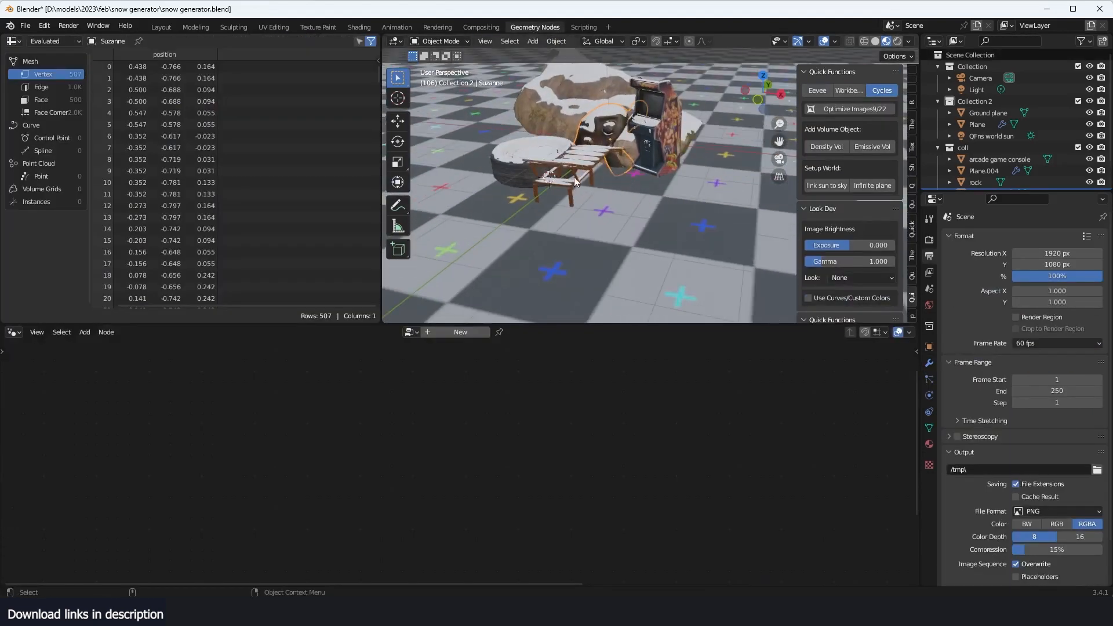
{"action": "left_click", "coordinate": [525, 159]}
{"action": "scroll", "coordinate": [655, 478], "scroll_direction": "down", "scroll_amount": 3}
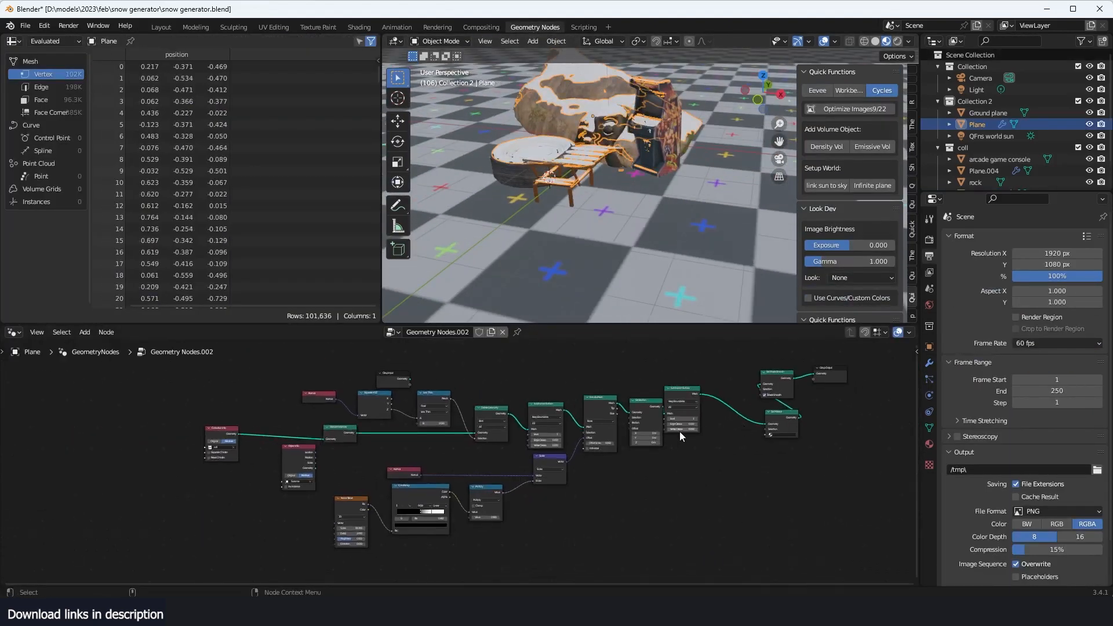
Delete the unconnected Object Info node from the snow node tree
{"action": "scroll", "coordinate": [681, 432], "scroll_direction": "up", "scroll_amount": 3}
{"action": "middle_click_drag", "start_coordinate": [716, 428], "coordinate": [795, 408]}
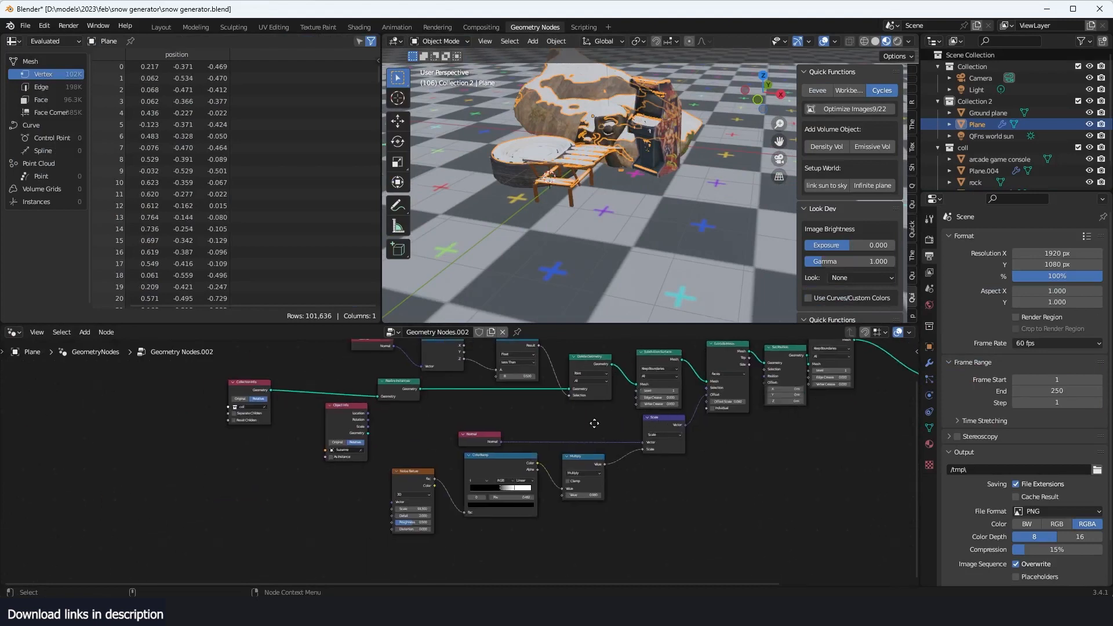
{"action": "middle_click_drag", "start_coordinate": [594, 423], "coordinate": [524, 480]}
{"action": "scroll", "coordinate": [458, 472], "scroll_direction": "up", "scroll_amount": 3}
{"action": "key", "text": "x"}
Deselect all objects and adjust the B threshold of the snow tree's Less Than node
{"action": "middle_click_drag", "start_coordinate": [335, 480], "coordinate": [312, 503]}
{"action": "scroll", "coordinate": [472, 470], "scroll_direction": "up", "scroll_amount": 3}
{"action": "middle_click_drag", "start_coordinate": [486, 469], "coordinate": [534, 480]}
{"action": "scroll", "coordinate": [369, 477], "scroll_direction": "up", "scroll_amount": 3}
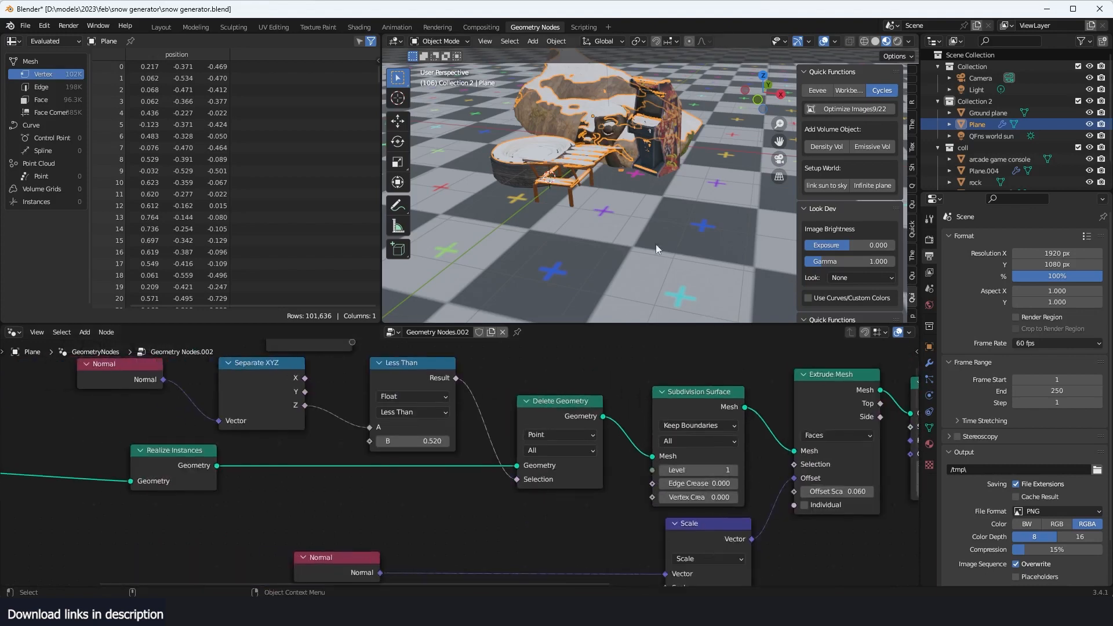
{"action": "middle_click_drag", "start_coordinate": [619, 177], "coordinate": [614, 357], "text": "shift"}
{"action": "scroll", "coordinate": [636, 255], "scroll_direction": "up", "scroll_amount": 3}
{"action": "key", "text": "alt+a"}
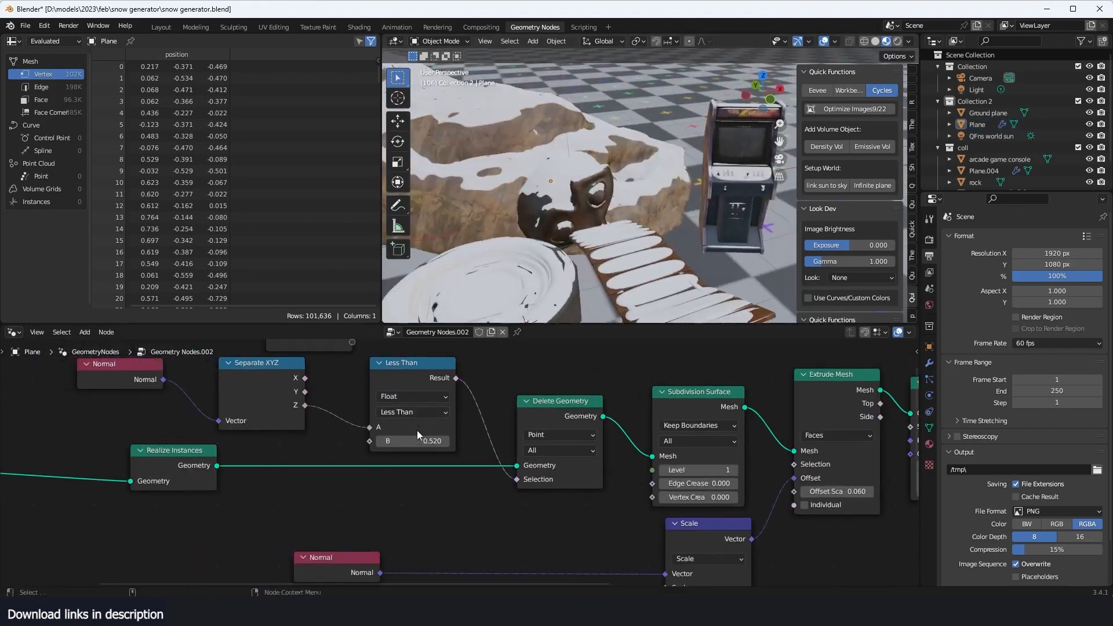
{"action": "mouse_move", "coordinate": [417, 440]}
{"action": "left_mouse_down"}
{"action": "mouse_move", "coordinate": [362, 440]}
{"action": "mouse_move", "coordinate": [496, 440]}
{"action": "mouse_move", "coordinate": [406, 440]}
{"action": "left_mouse_up"}
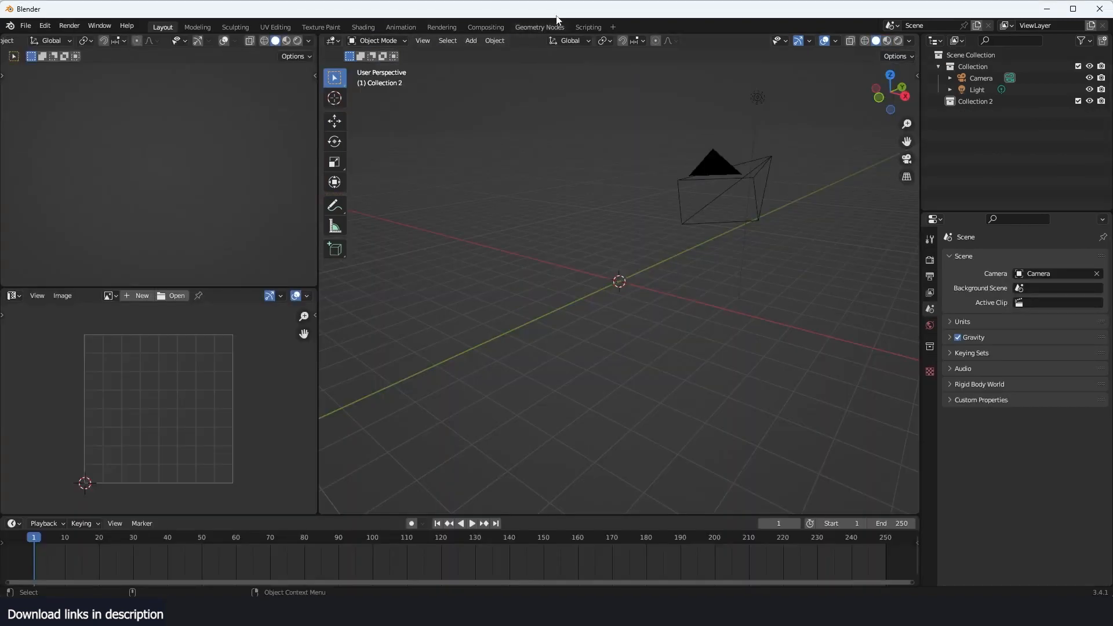
Switch the new file to the Geometry Nodes workspace and add a monkey mesh
{"action": "left_click", "coordinate": [540, 27]}
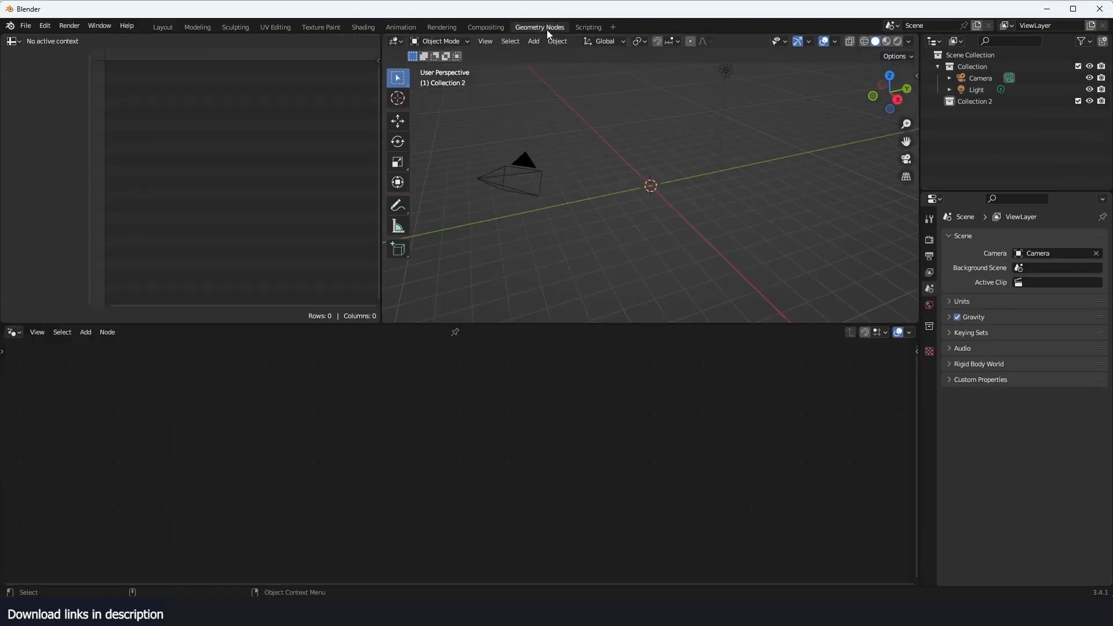
{"action": "key", "text": "shift+a"}
{"action": "mouse_move", "coordinate": [616, 148]}
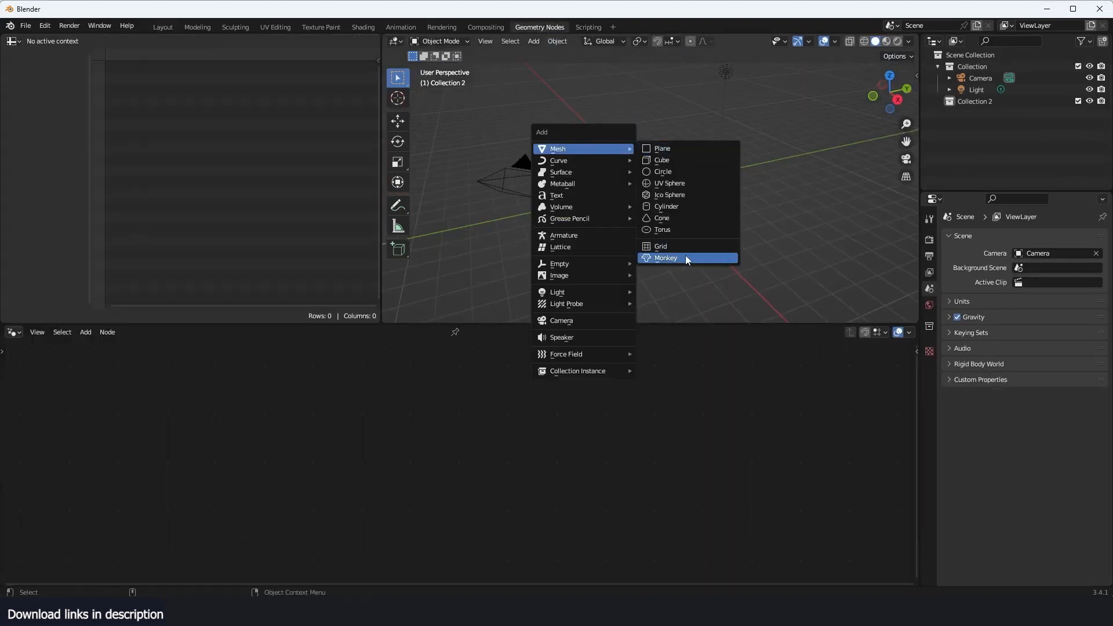
{"action": "left_click", "coordinate": [687, 256]}
{"action": "scroll", "coordinate": [744, 206], "scroll_direction": "up", "scroll_amount": 6}
{"action": "middle_click_drag", "start_coordinate": [703, 218], "coordinate": [694, 251]}
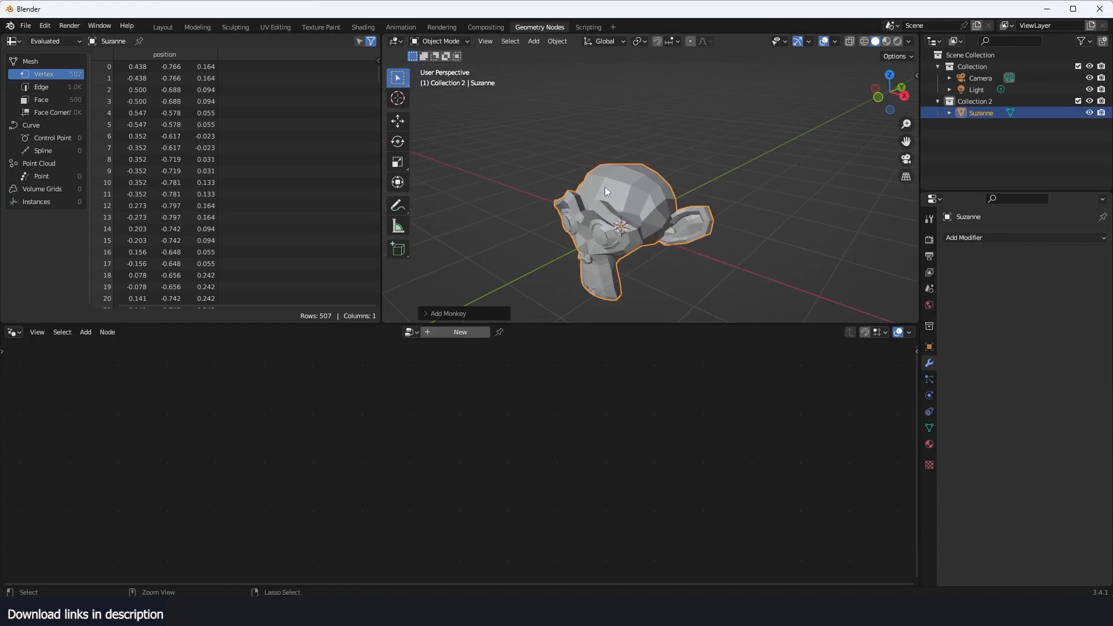
Add a level 2 Subdivision modifier to the monkey and shade it smooth
{"action": "key", "text": "ctrl+2"}
{"action": "right_click", "coordinate": [664, 216]}
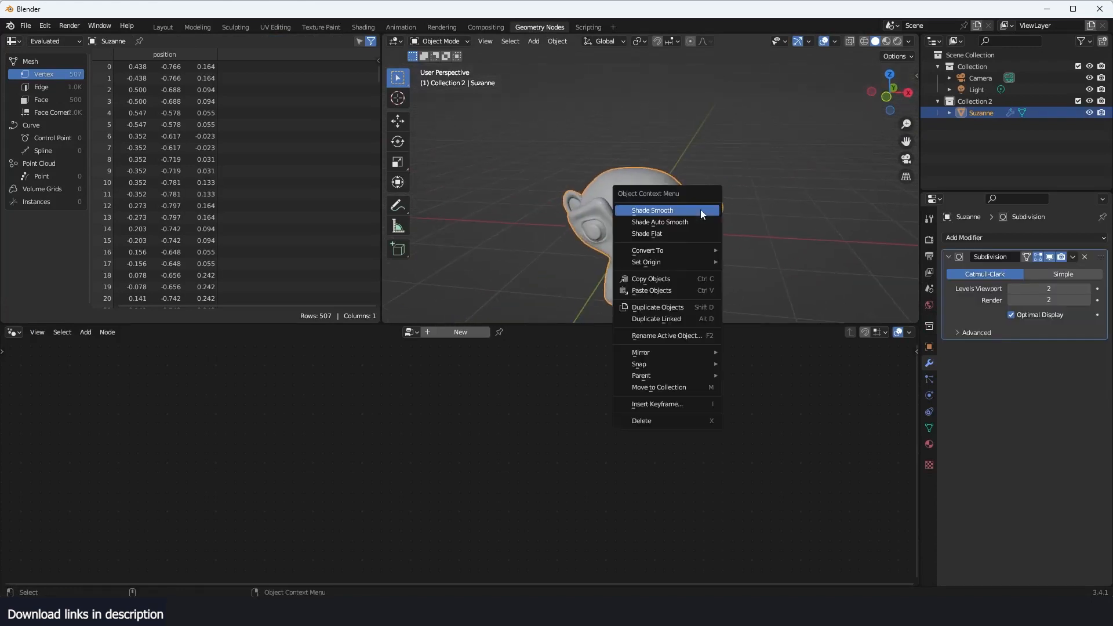
{"action": "left_click", "coordinate": [700, 210]}
{"action": "middle_click_drag", "start_coordinate": [701, 210], "coordinate": [786, 166]}
Display the 3D viewport in Material Preview shading
{"action": "left_click", "coordinate": [886, 41]}
{"action": "middle_click_drag", "start_coordinate": [625, 184], "coordinate": [638, 183]}
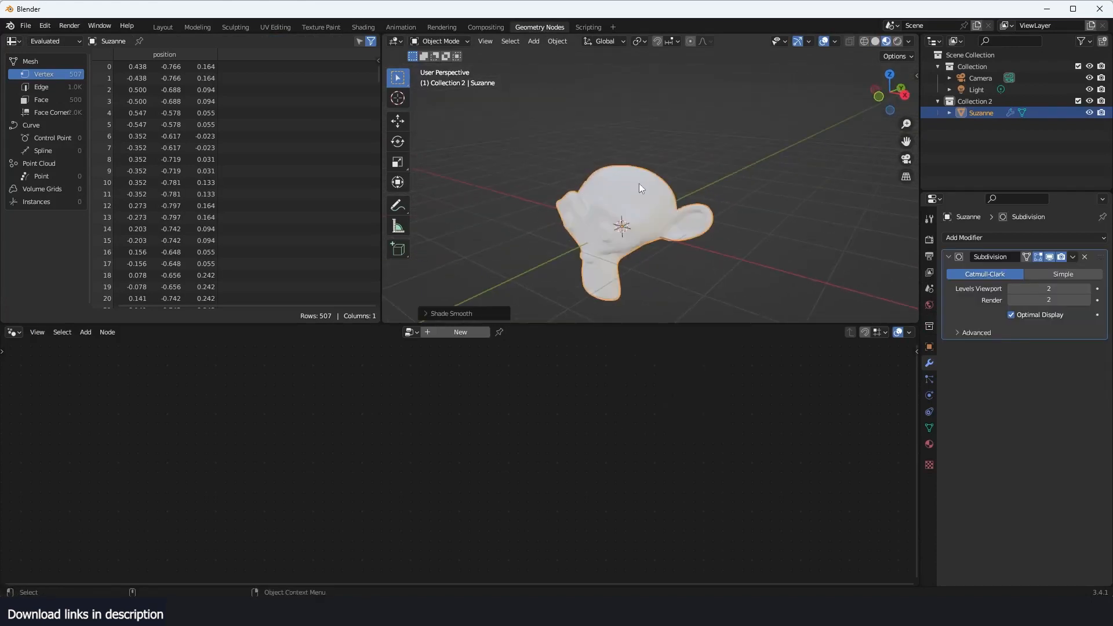
{"action": "scroll", "coordinate": [639, 183], "scroll_direction": "up", "scroll_amount": 2}
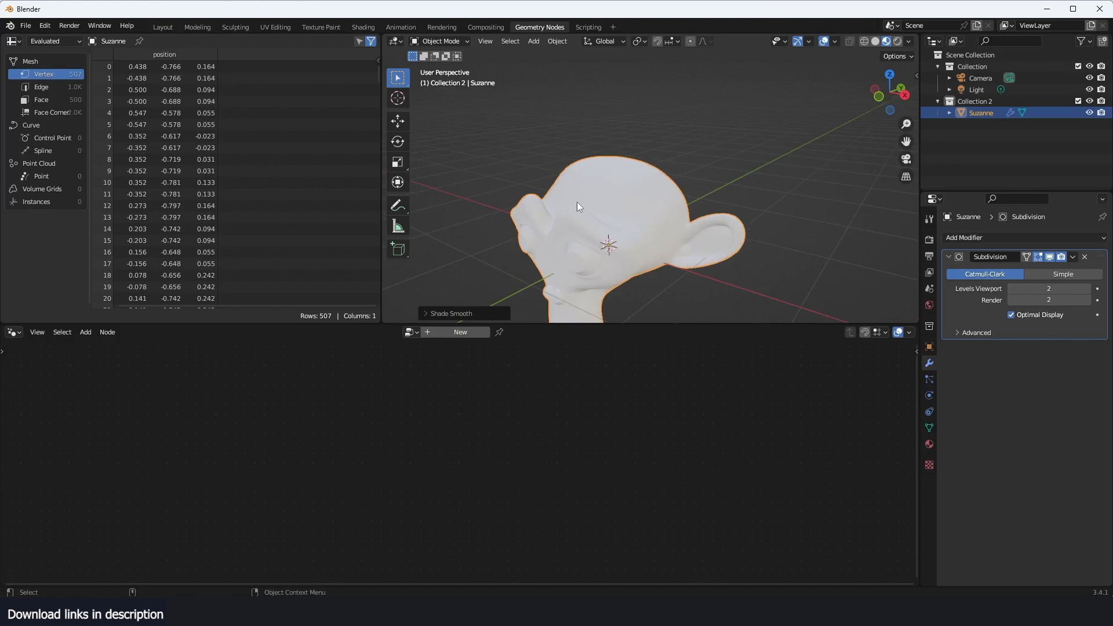
Search all asset library materials for "wood" and apply a dark brown wood material to the monkey
{"action": "key", "text": "n"}
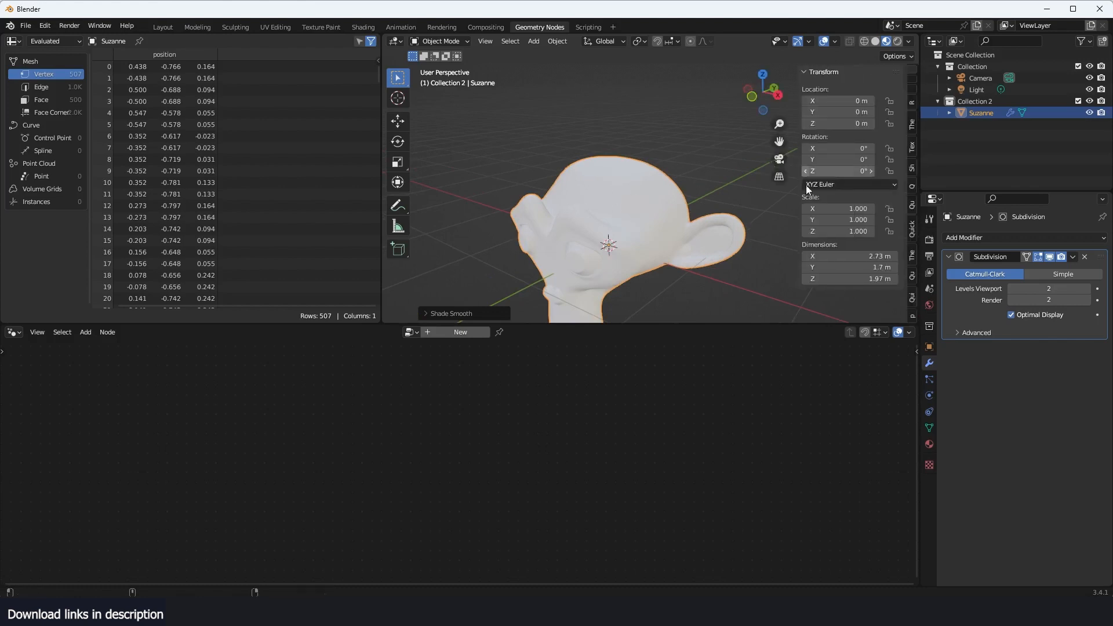
{"action": "left_click", "coordinate": [912, 256]}
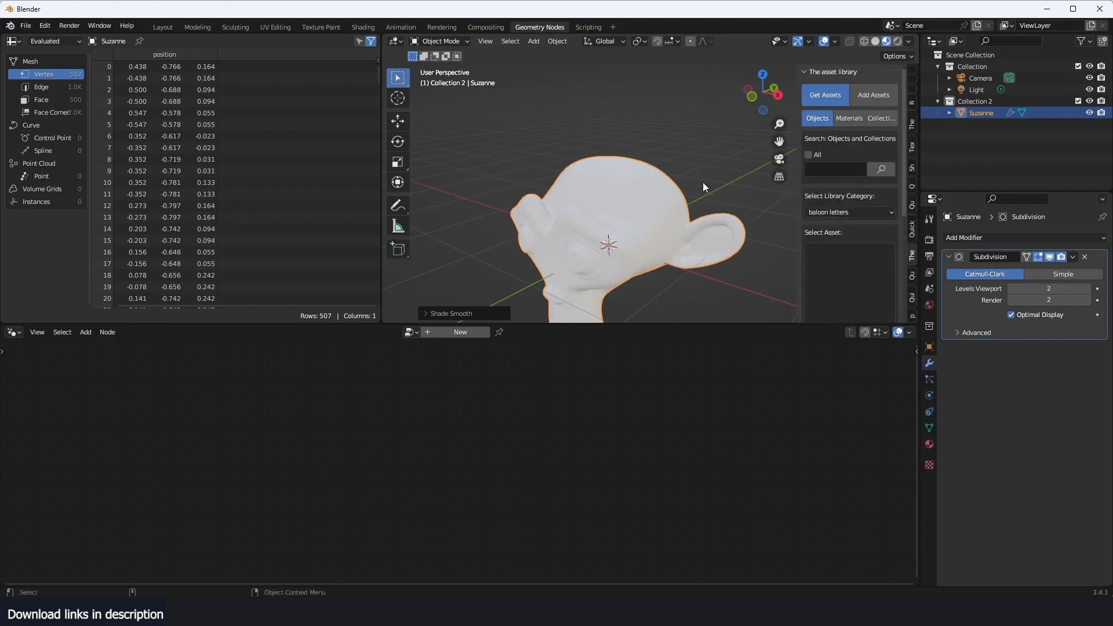
{"action": "left_click", "coordinate": [855, 118]}
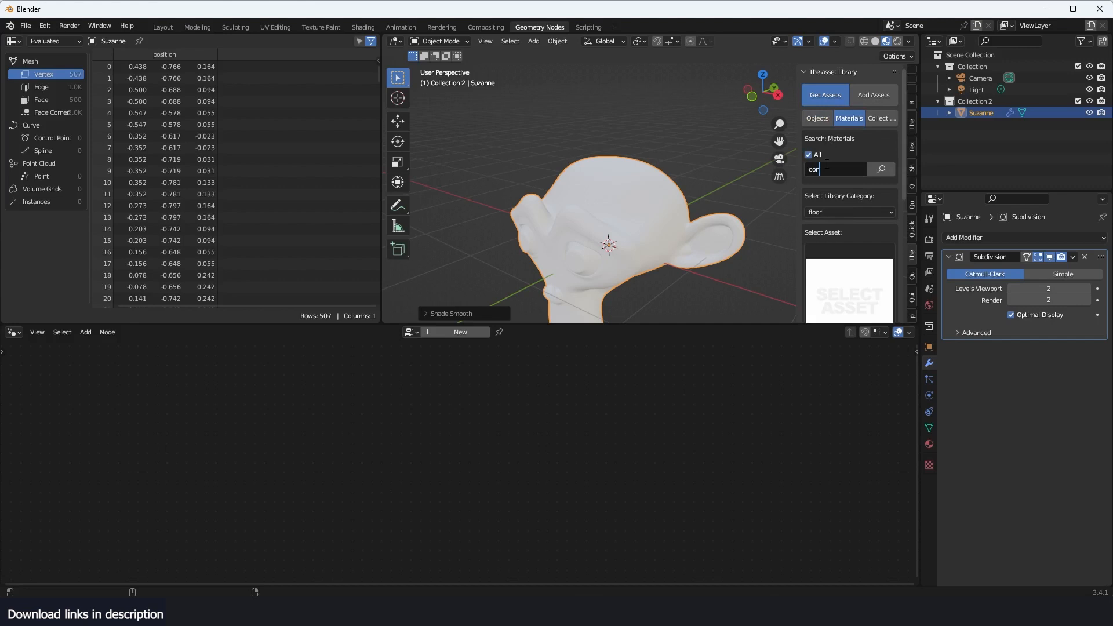
{"action": "key", "text": "Return"}
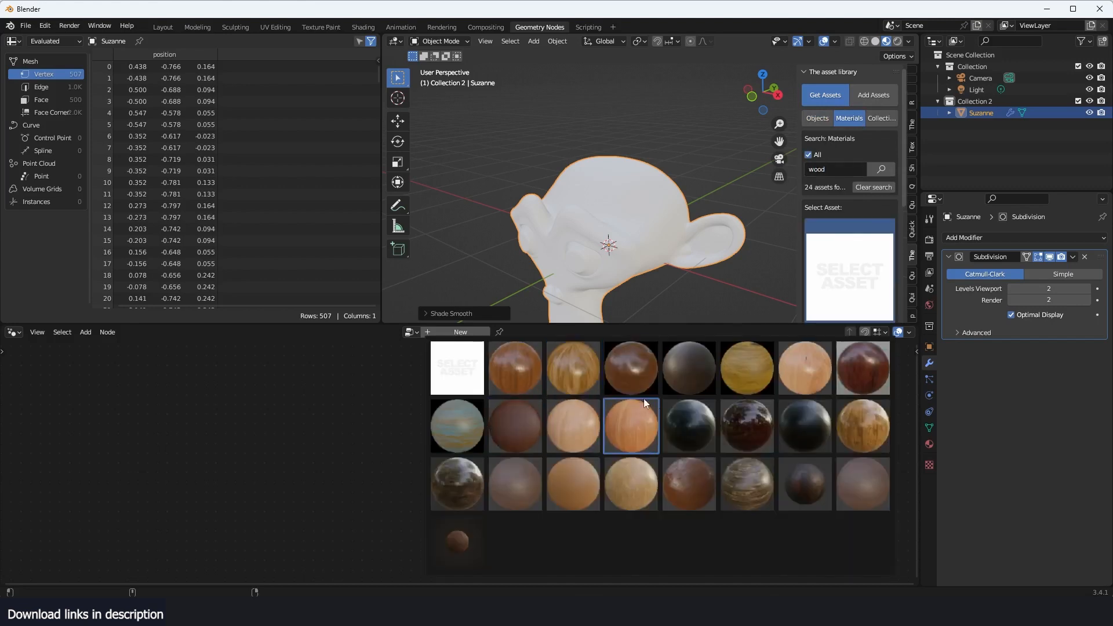
{"action": "left_click", "coordinate": [708, 381]}
{"action": "scroll", "coordinate": [864, 280], "scroll_direction": "down", "scroll_amount": 2}
{"action": "middle_click_drag", "start_coordinate": [644, 234], "coordinate": [690, 249]}
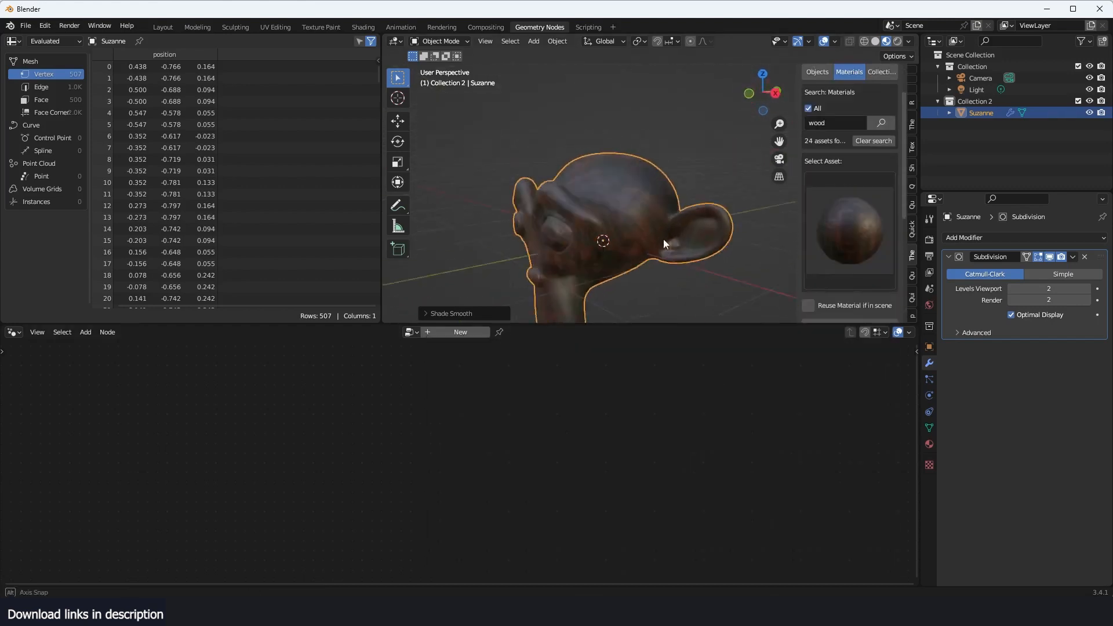
Add a plane beside the monkey and give it a new geometry node tree
{"action": "scroll", "coordinate": [690, 249], "scroll_direction": "down", "scroll_amount": 4}
{"action": "key", "text": "shift+a"}
{"action": "mouse_move", "coordinate": [604, 204]}
{"action": "left_click", "coordinate": [638, 200]}
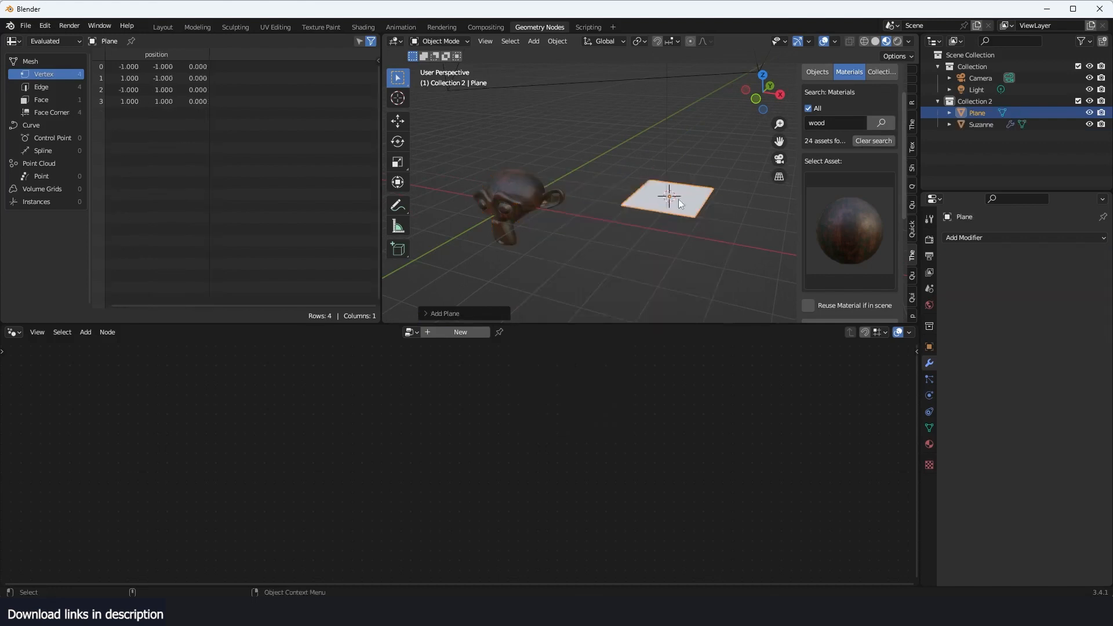
{"action": "left_click", "coordinate": [438, 334]}
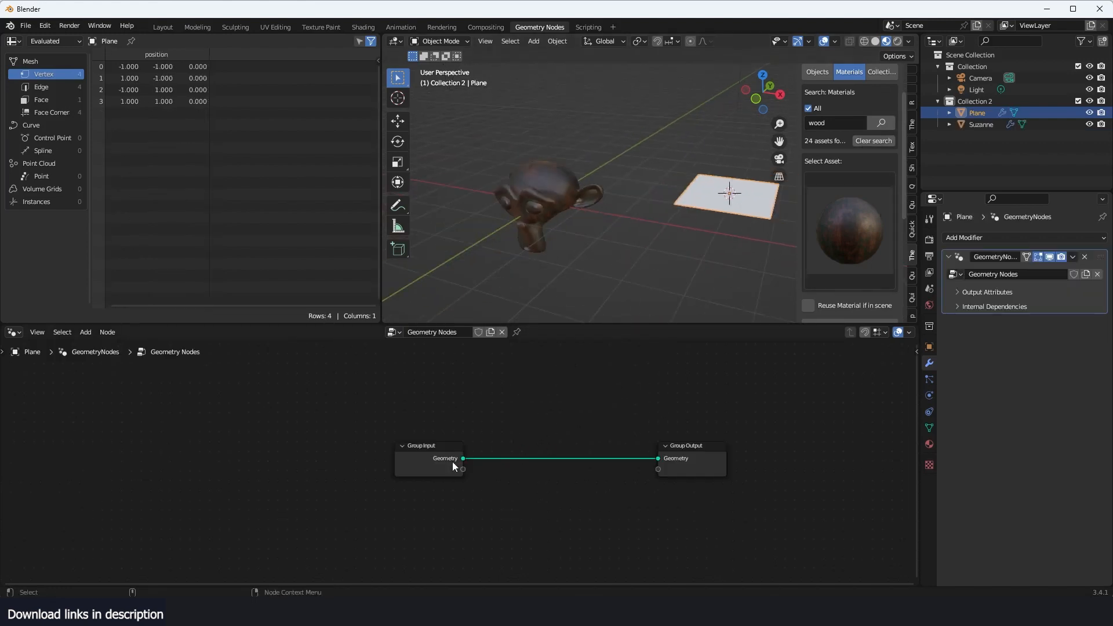
Disconnect Group Input from Group Output and add an Object Info node that references Suzanne
{"action": "left_click_drag", "start_coordinate": [452, 462], "coordinate": [289, 455]}
{"action": "left_click_drag", "start_coordinate": [651, 463], "coordinate": [577, 429]}
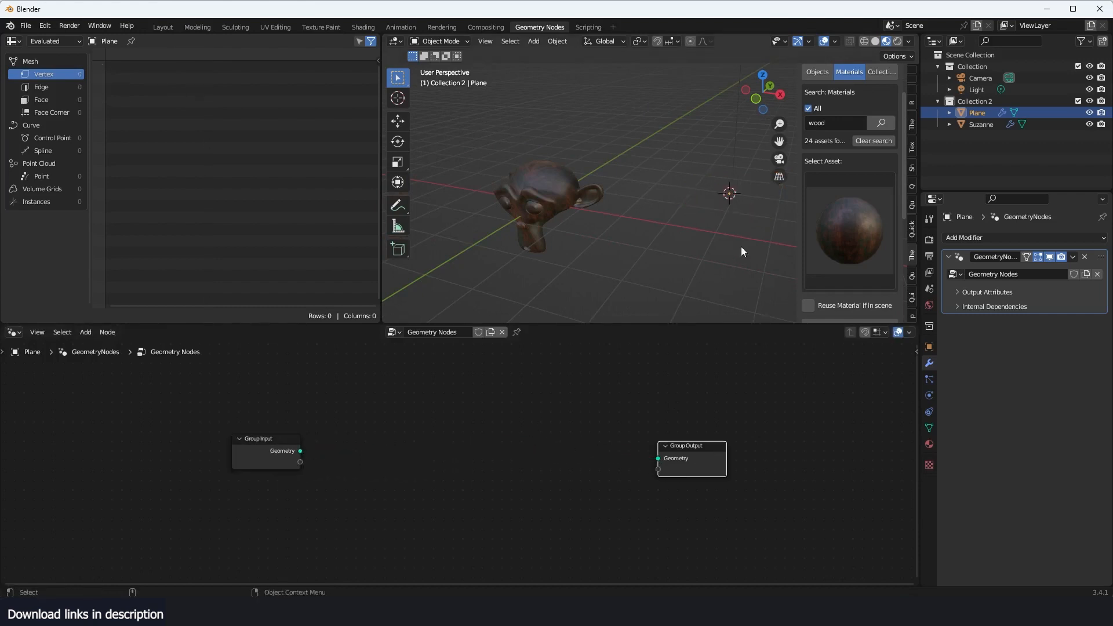
{"action": "left_click_drag", "start_coordinate": [983, 125], "coordinate": [436, 445]}
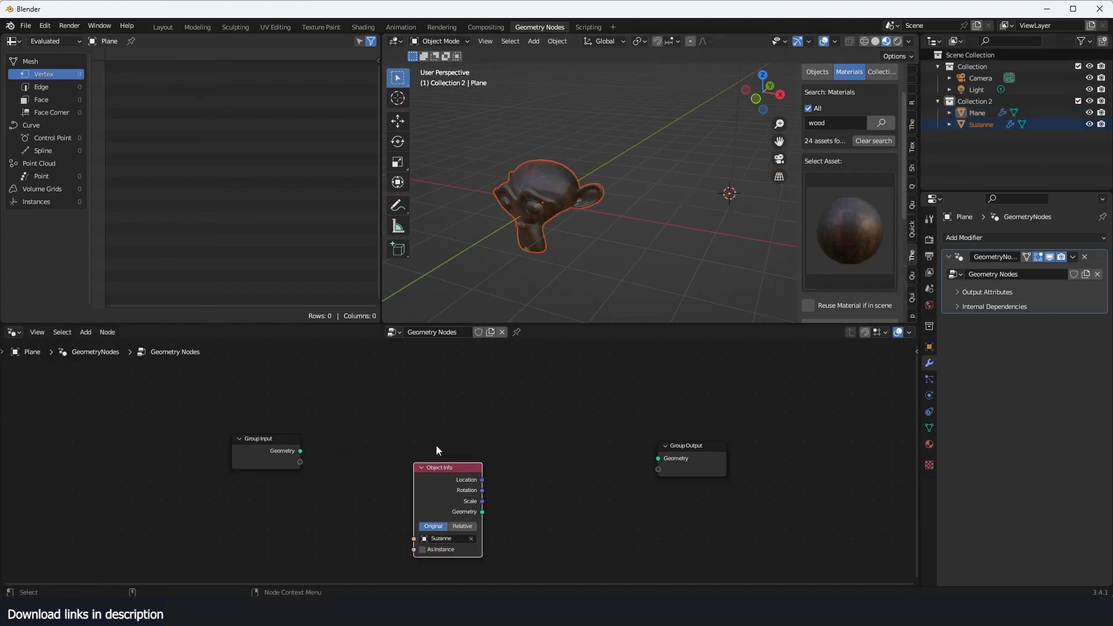
Connect the Object Info node's Geometry to the Group Output and set its transform space to Relative
{"action": "scroll", "coordinate": [457, 447], "scroll_direction": "up", "scroll_amount": 3}
{"action": "left_click_drag", "start_coordinate": [525, 422], "coordinate": [474, 428]}
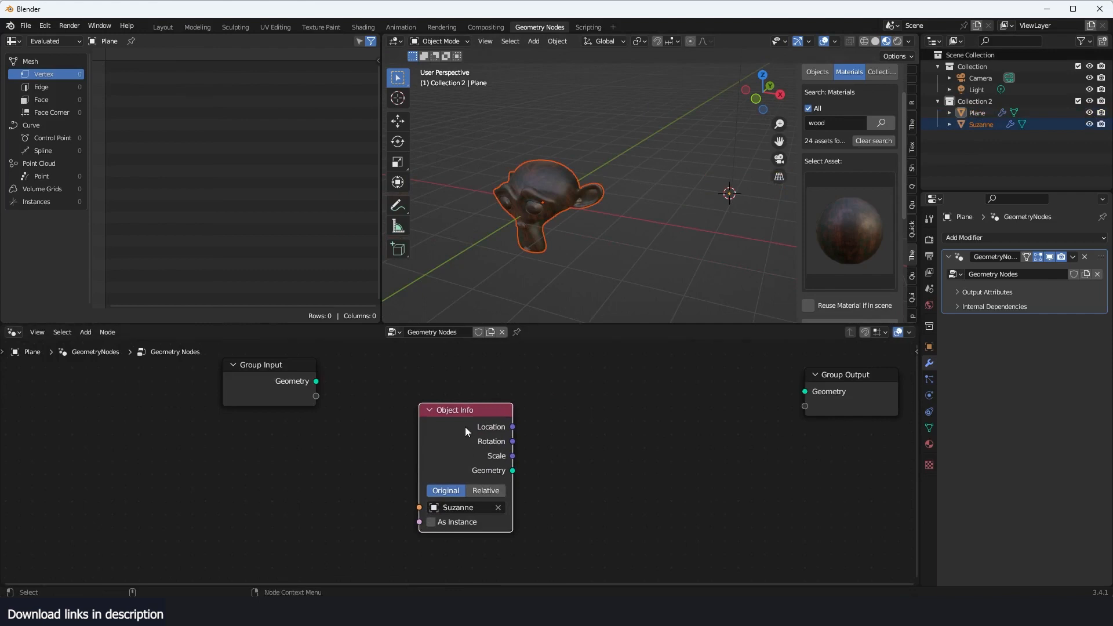
{"action": "key", "text": "Home"}
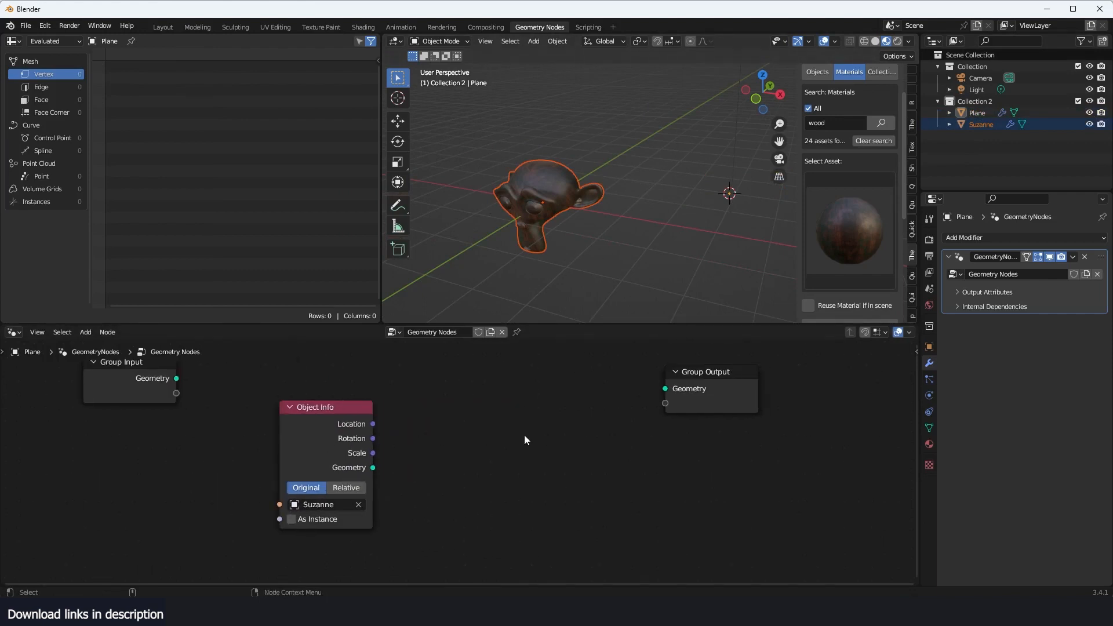
{"action": "left_click_drag", "start_coordinate": [323, 465], "coordinate": [650, 394]}
{"action": "key", "text": "Home"}
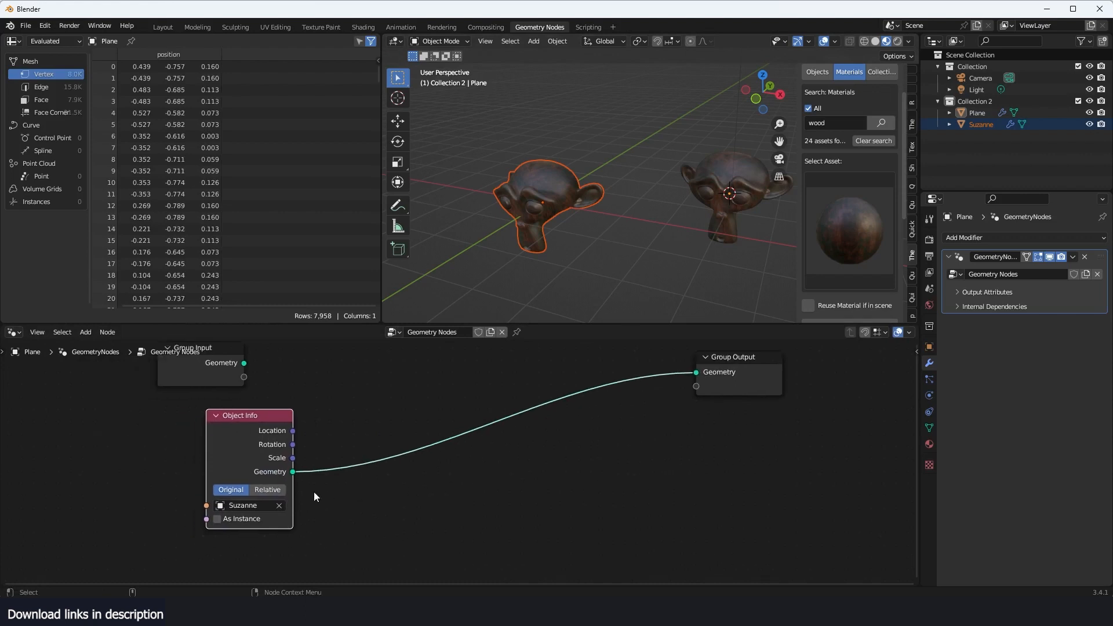
{"action": "left_click", "coordinate": [268, 490]}
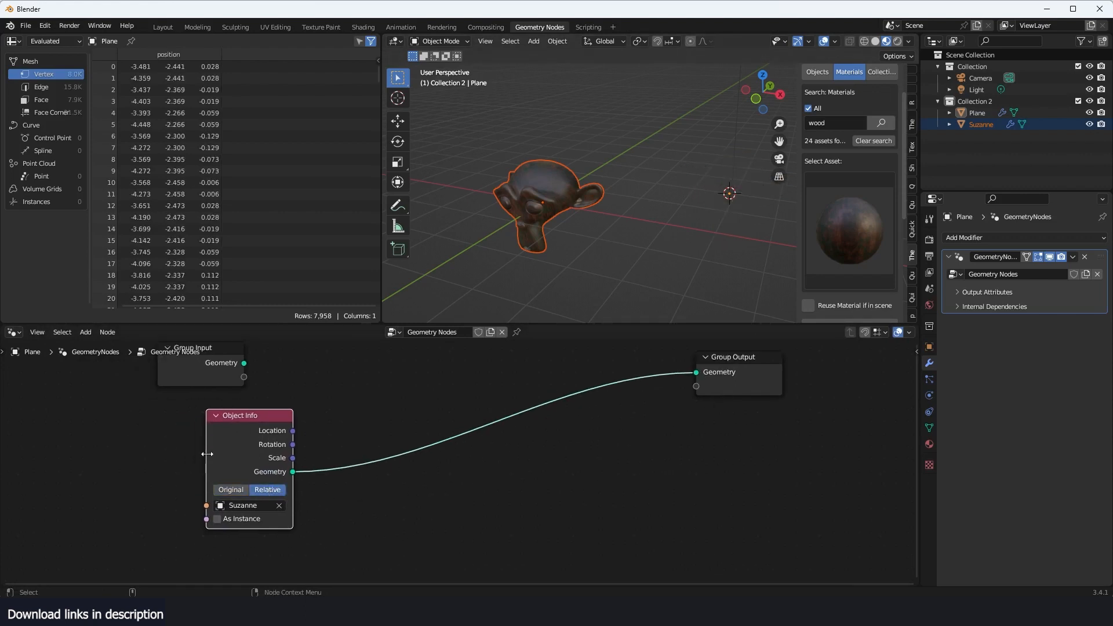
{"action": "left_click_drag", "start_coordinate": [214, 458], "coordinate": [246, 449]}
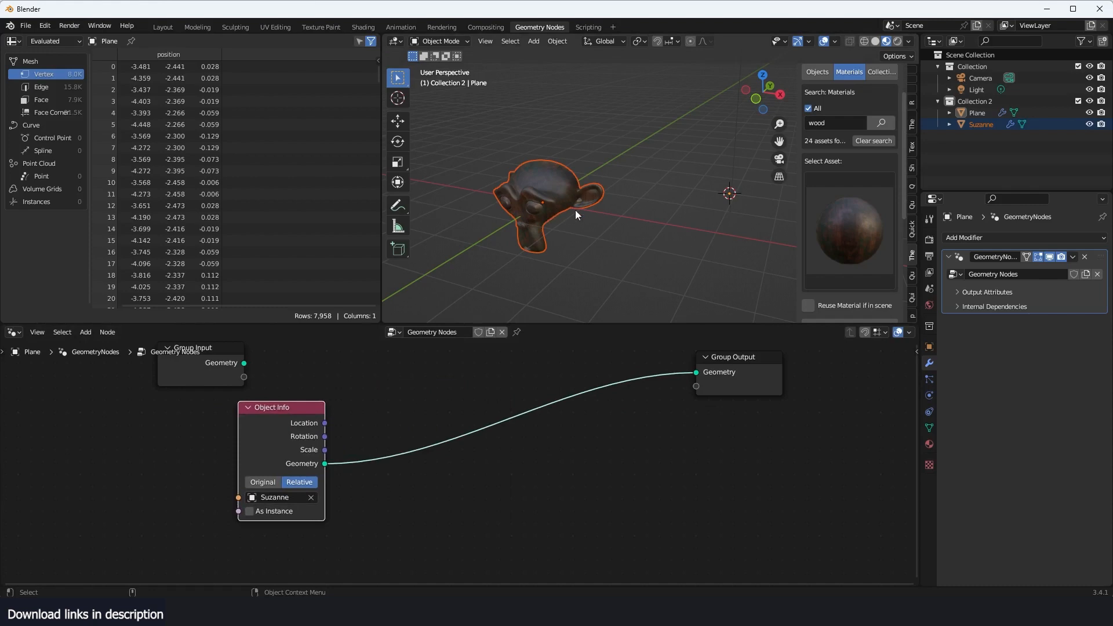
Hide the original Suzanne in the viewport and make the Plane the active object
{"action": "middle_click_drag", "start_coordinate": [555, 196], "coordinate": [622, 224]}
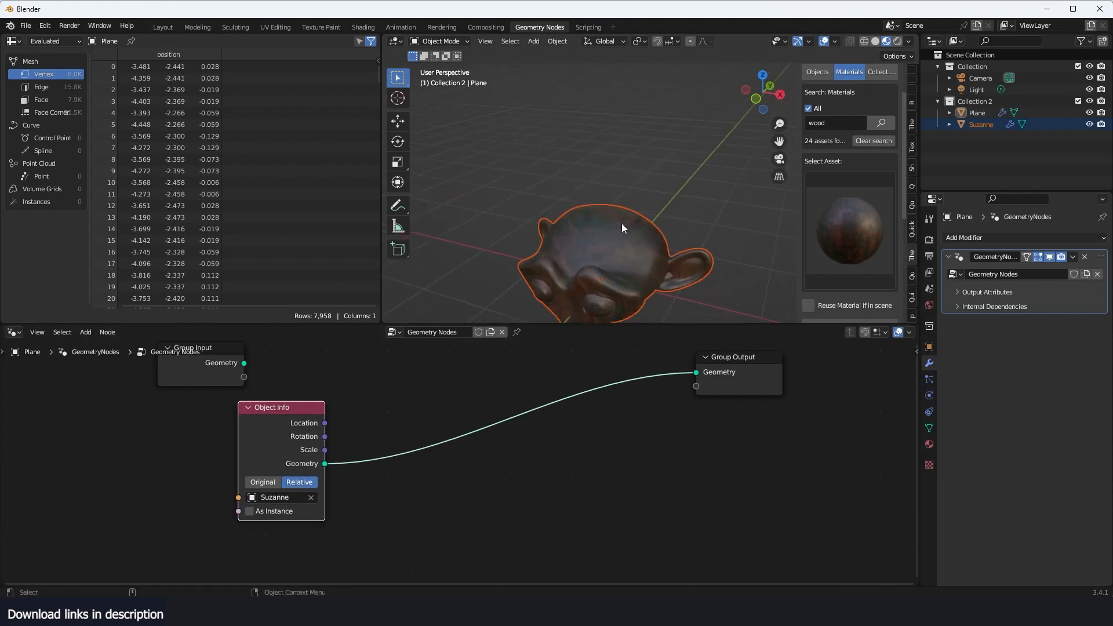
{"action": "left_click", "coordinate": [965, 126]}
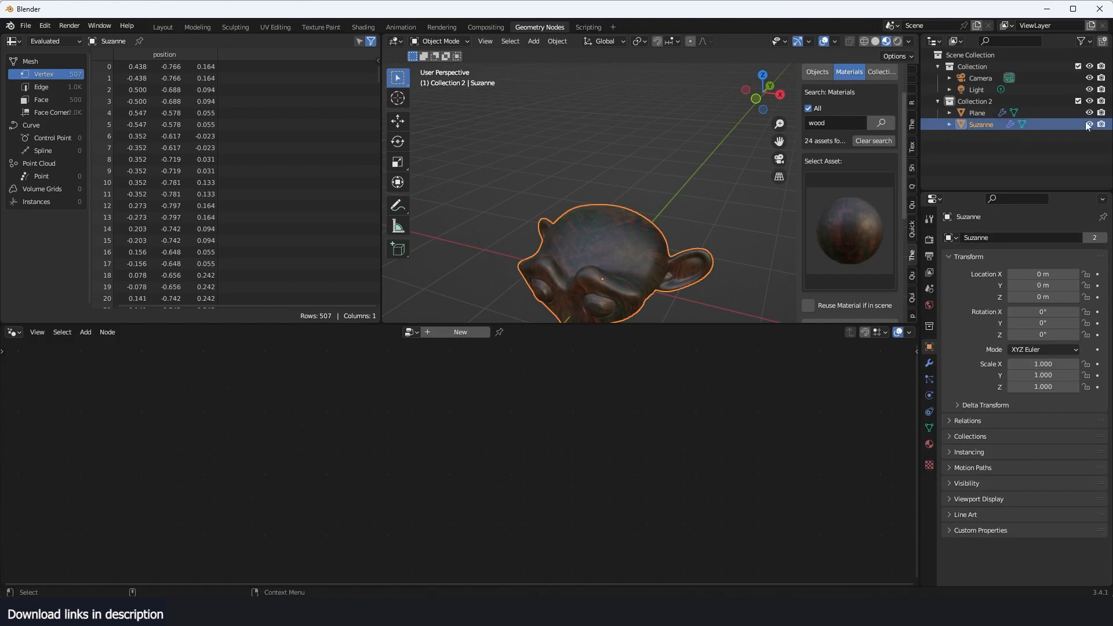
{"action": "left_click", "coordinate": [1089, 125]}
{"action": "left_click", "coordinate": [989, 114]}
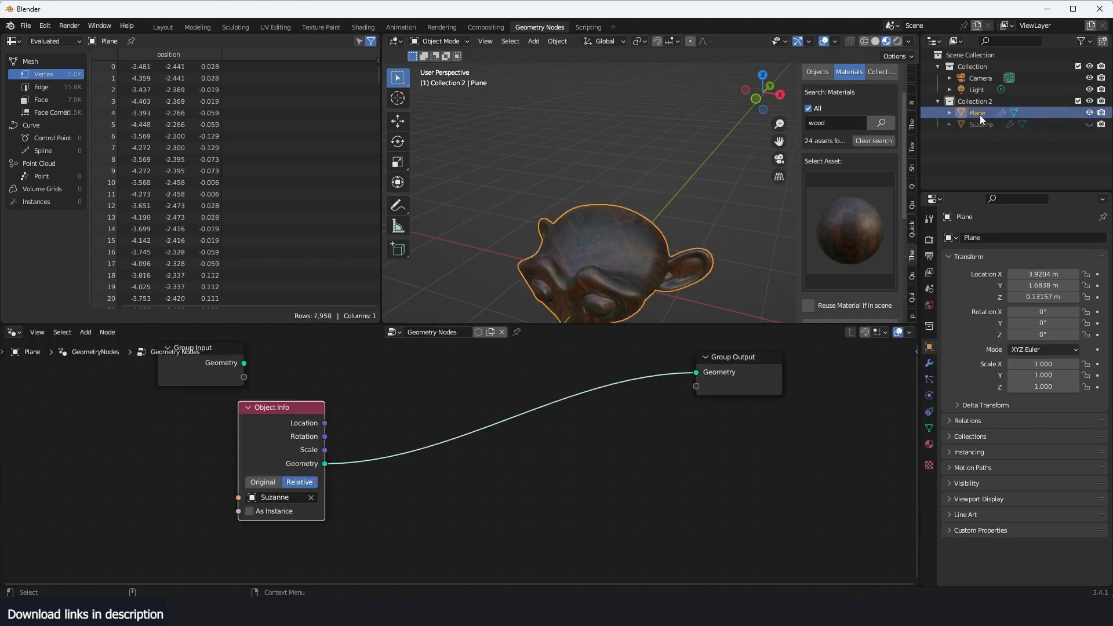
{"action": "middle_click_drag", "start_coordinate": [728, 304], "coordinate": [611, 290]}
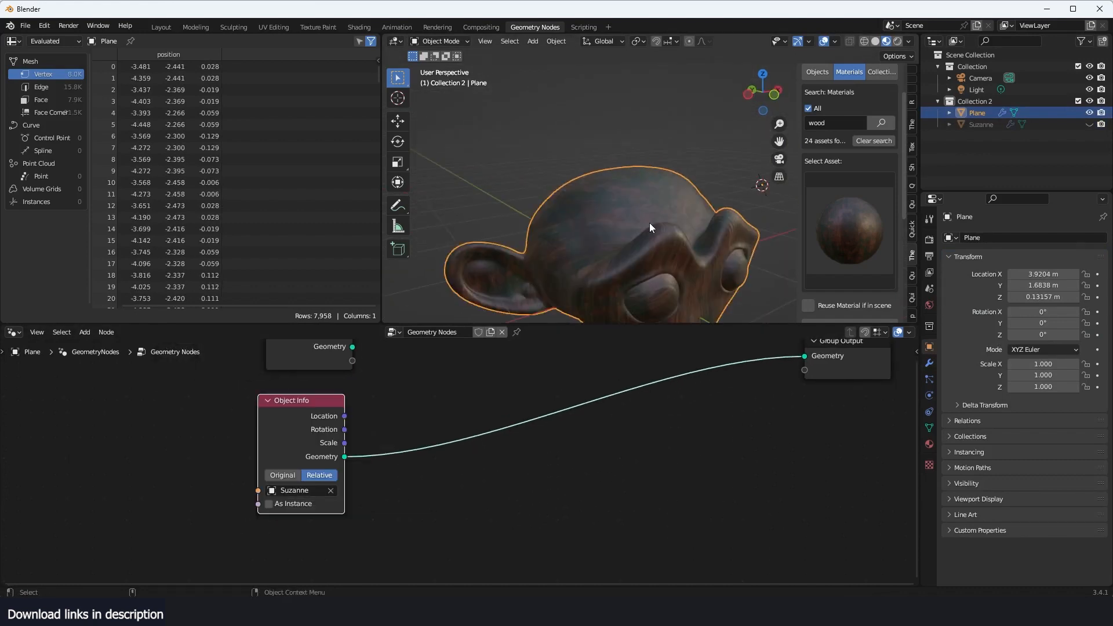
{"action": "middle_click_drag", "start_coordinate": [649, 222], "coordinate": [722, 198]}
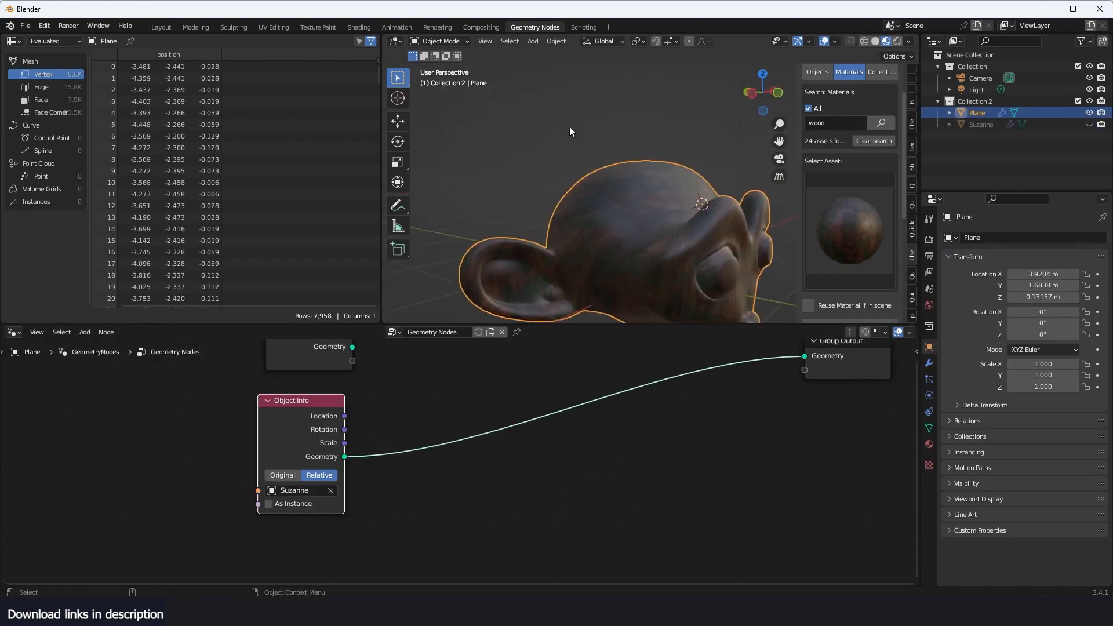
{"action": "middle_click_drag", "start_coordinate": [618, 142], "coordinate": [660, 232]}
{"action": "scroll", "coordinate": [464, 465], "scroll_direction": "down", "scroll_amount": 6}
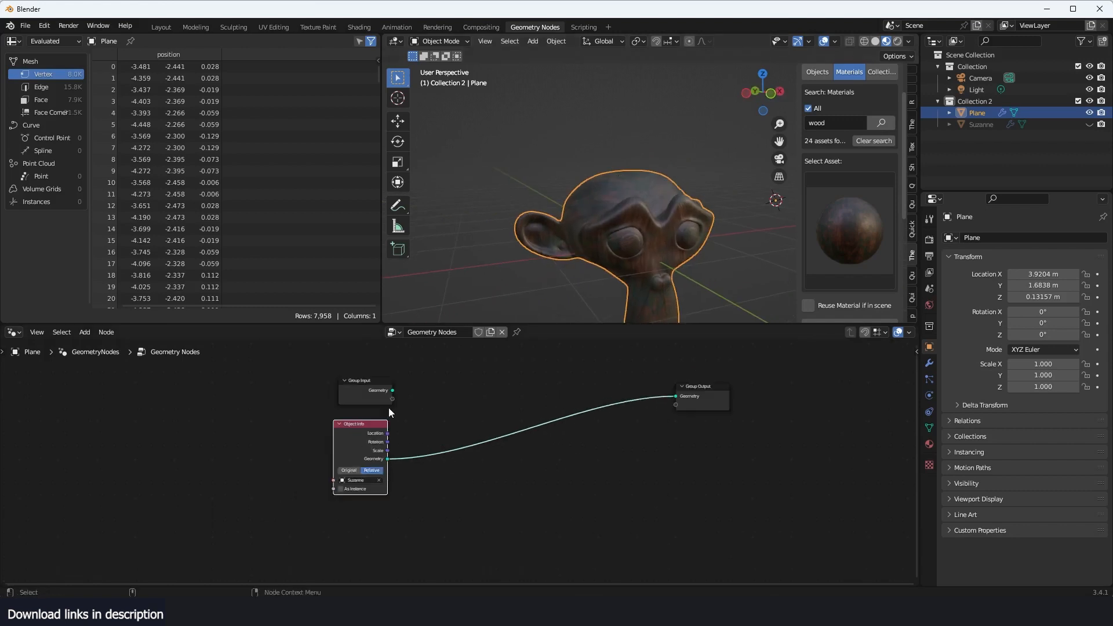
Spread out the Group Input and Object Info nodes and add a Normal node above Object Info
{"action": "left_click_drag", "start_coordinate": [371, 426], "coordinate": [332, 464]}
{"action": "left_click_drag", "start_coordinate": [353, 392], "coordinate": [350, 393]}
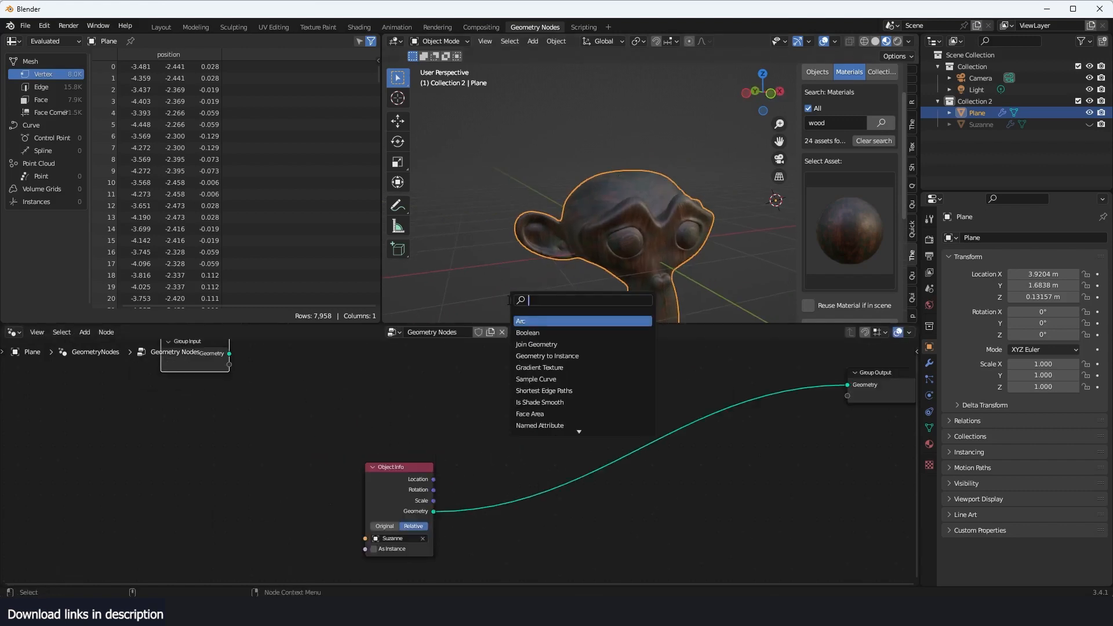
{"action": "type", "text": "normal"}
{"action": "key", "text": "Return"}
{"action": "left_click", "coordinate": [462, 448]}
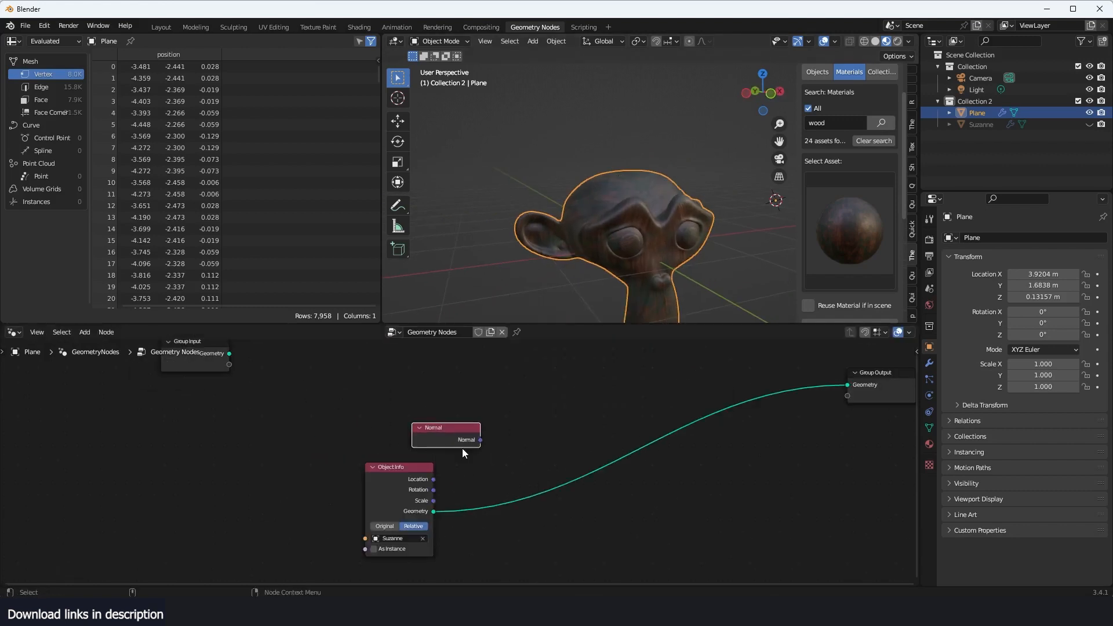
{"action": "scroll", "coordinate": [462, 460], "scroll_direction": "up", "scroll_amount": 4}
Sketch annotation strokes and upward arrows over the monkey's head, ear and brow to illustrate upward-facing surfaces
{"action": "scroll", "coordinate": [653, 241], "scroll_direction": "up", "scroll_amount": 4}
{"action": "mouse_move", "coordinate": [653, 241]}
{"action": "middle_mouse_down"}
{"action": "mouse_move", "coordinate": [714, 233]}
{"action": "mouse_move", "coordinate": [681, 234]}
{"action": "middle_mouse_up"}
{"action": "left_click", "coordinate": [404, 206]}
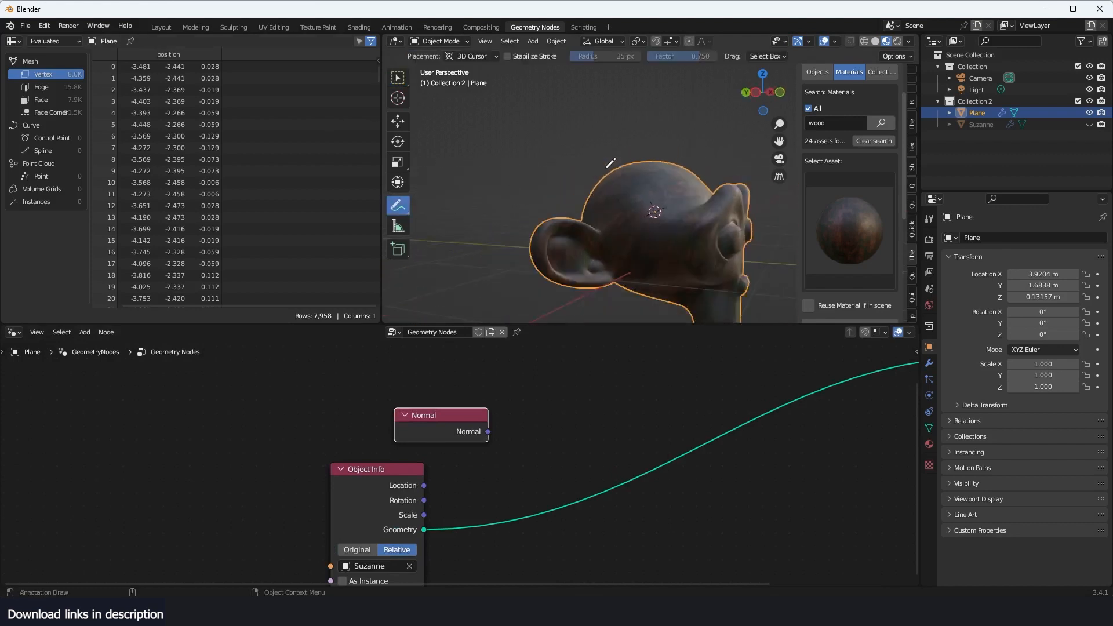
{"action": "scroll", "coordinate": [610, 163], "scroll_direction": "up", "scroll_amount": 3}
{"action": "left_click_drag", "start_coordinate": [641, 187], "coordinate": [638, 111]}
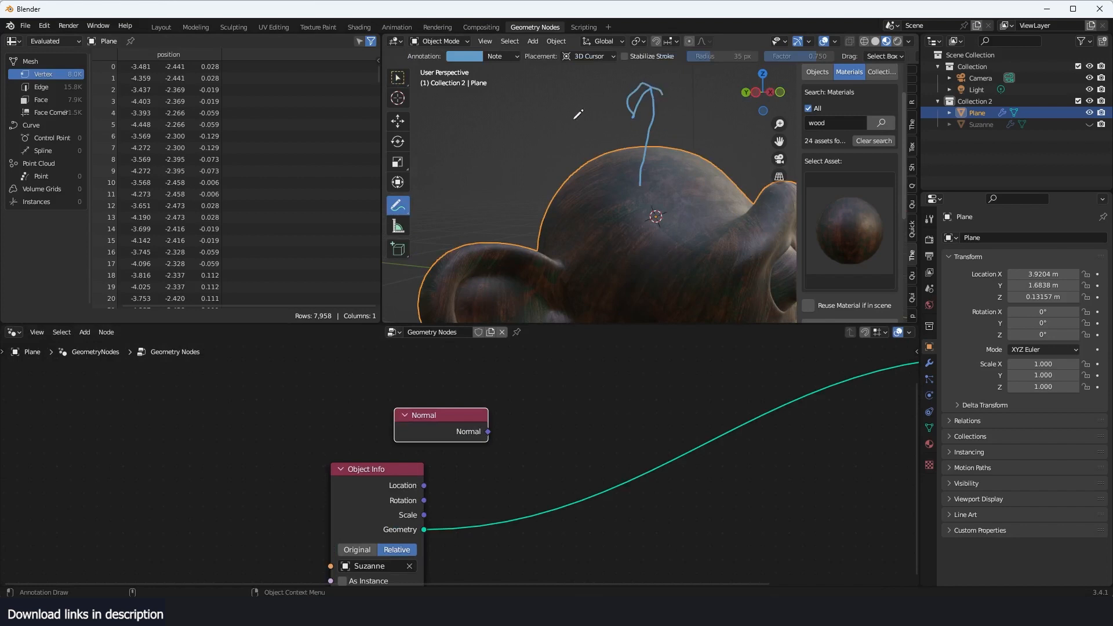
{"action": "left_click_drag", "start_coordinate": [602, 82], "coordinate": [594, 155]}
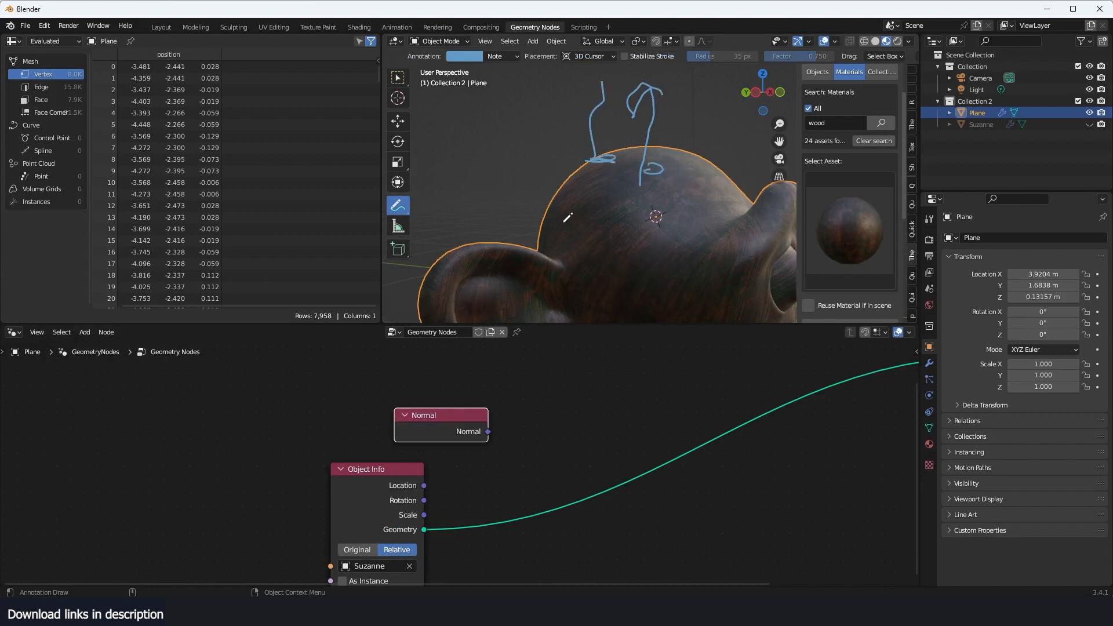
{"action": "left_click_drag", "start_coordinate": [431, 237], "coordinate": [507, 236]}
{"action": "middle_click_drag", "start_coordinate": [719, 194], "coordinate": [638, 192], "text": "shift"}
{"action": "left_click_drag", "start_coordinate": [634, 192], "coordinate": [671, 191]}
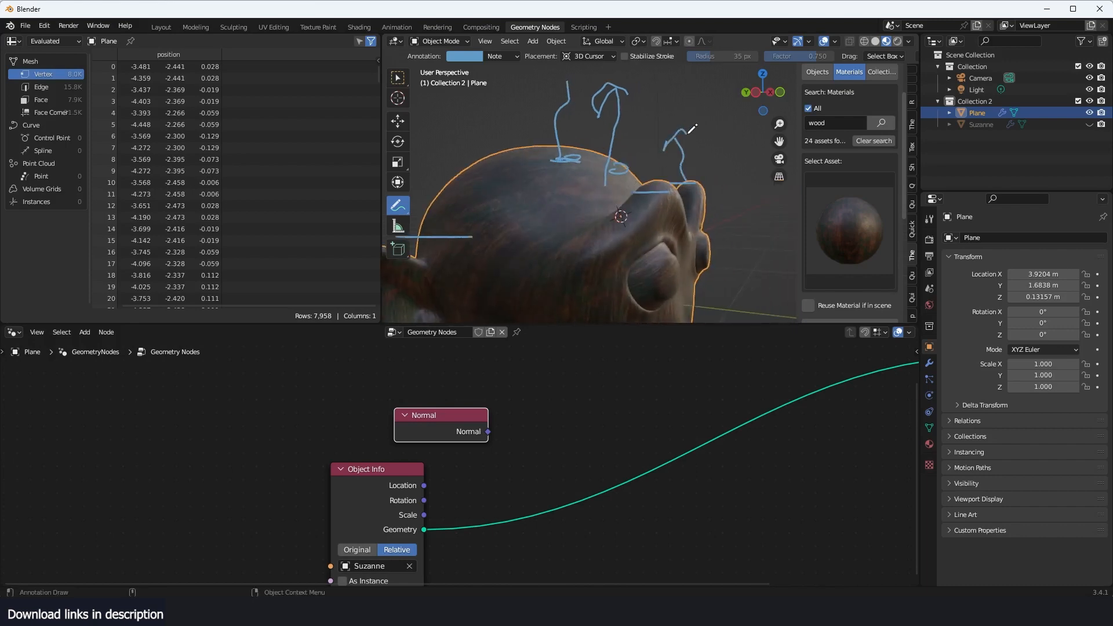
Delete the annotation layer "Note" and switch to the Move tool
{"action": "middle_click_drag", "start_coordinate": [692, 128], "coordinate": [583, 83]}
{"action": "left_click", "coordinate": [510, 56]}
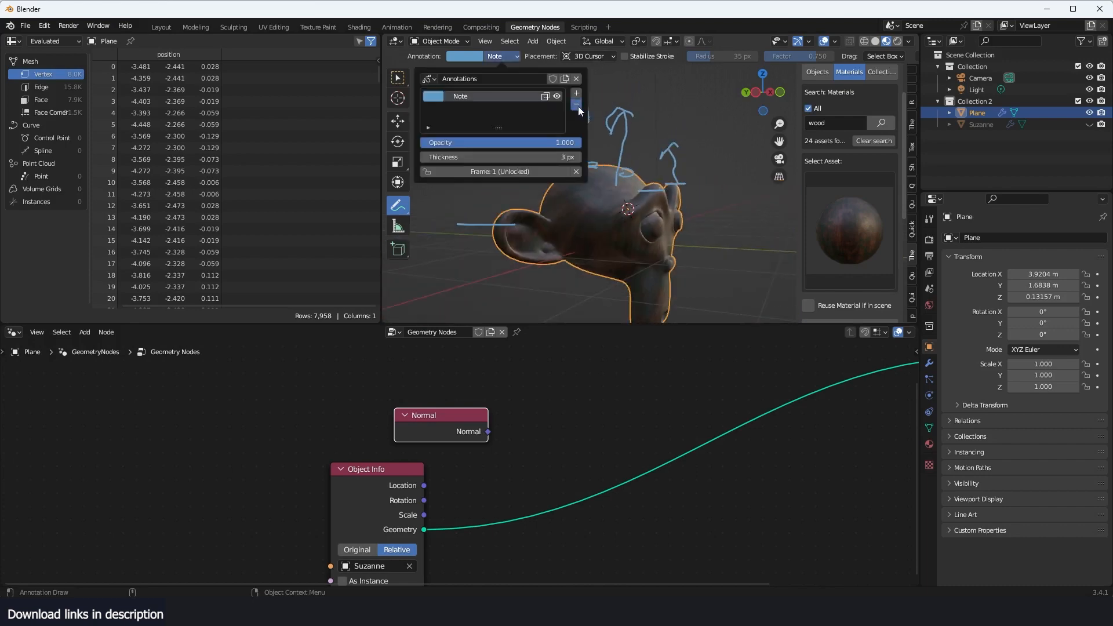
{"action": "left_click", "coordinate": [576, 105]}
{"action": "left_click", "coordinate": [398, 120]}
Add a Separate XYZ node beside the Normal node and connect Normal to its Vector input
{"action": "key", "text": "Home"}
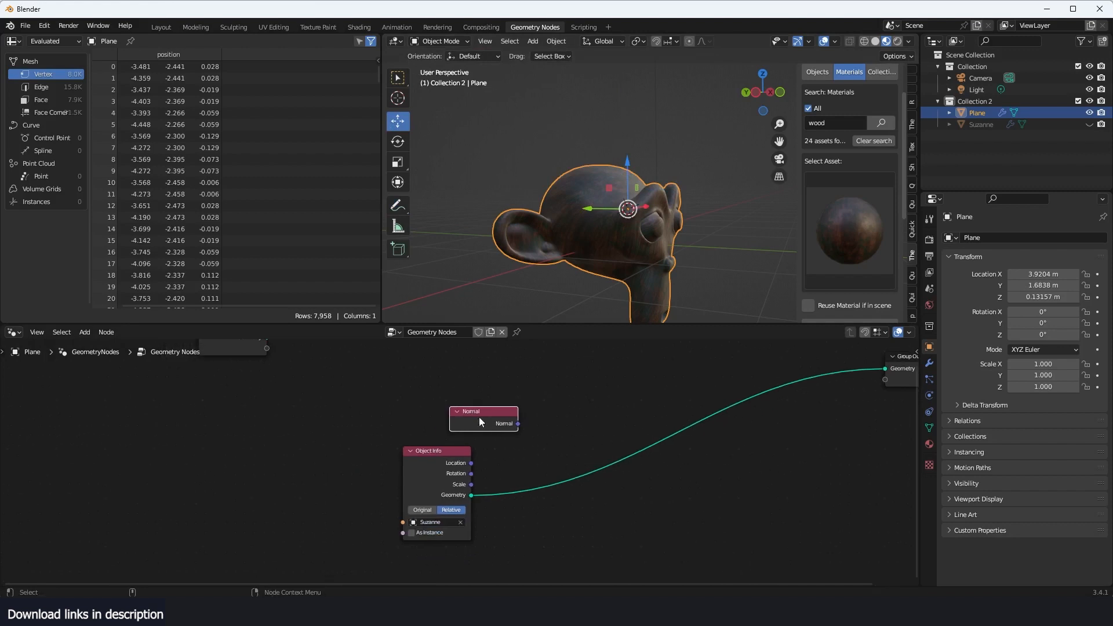
{"action": "left_click_drag", "start_coordinate": [480, 418], "coordinate": [445, 397]}
{"action": "middle_click_drag", "start_coordinate": [606, 362], "coordinate": [558, 384]}
{"action": "scroll", "coordinate": [558, 384], "scroll_direction": "up", "scroll_amount": 2}
{"action": "key", "text": "shift+a"}
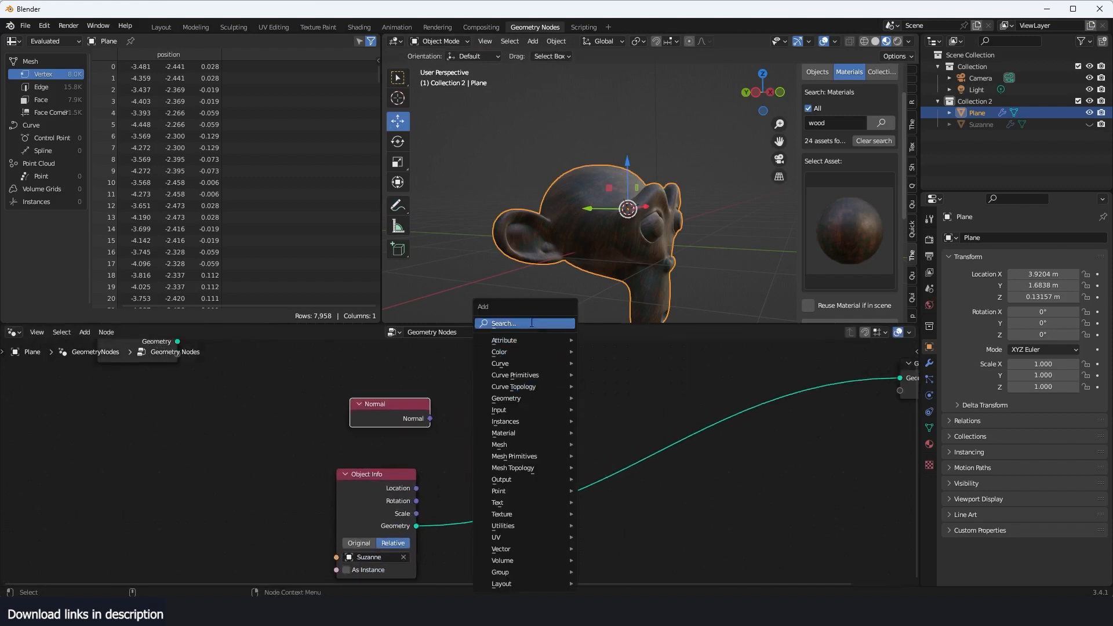
{"action": "left_click", "coordinate": [532, 323]}
{"action": "type", "text": "x"}
{"action": "left_click", "coordinate": [564, 354]}
{"action": "left_click", "coordinate": [505, 402]}
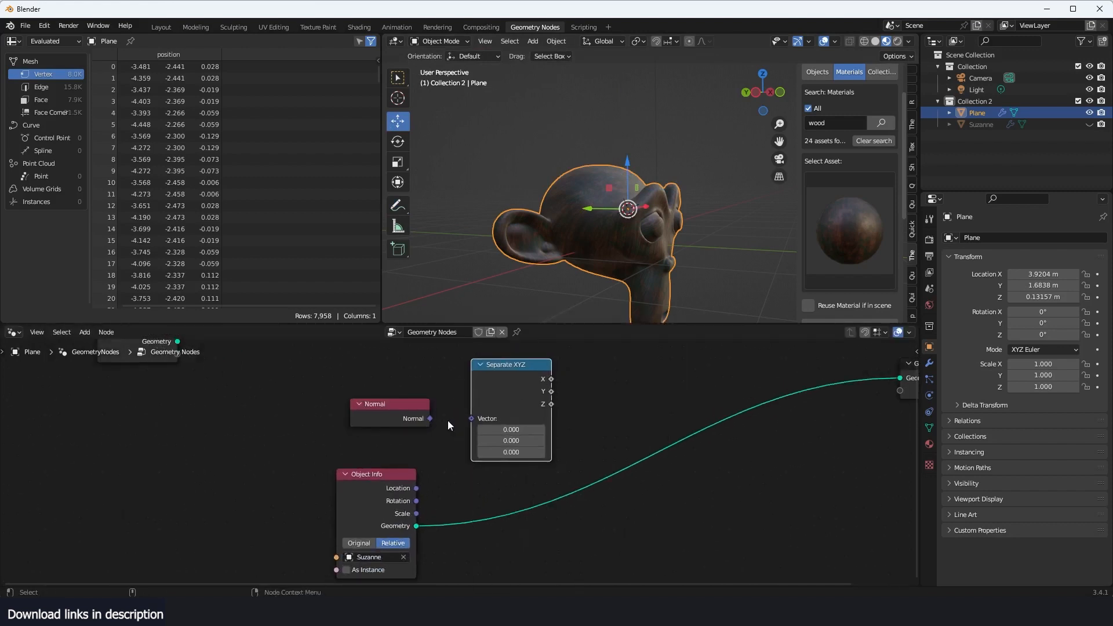
{"action": "left_click_drag", "start_coordinate": [472, 418], "coordinate": [431, 418]}
{"action": "middle_click_drag", "start_coordinate": [544, 414], "coordinate": [506, 415]}
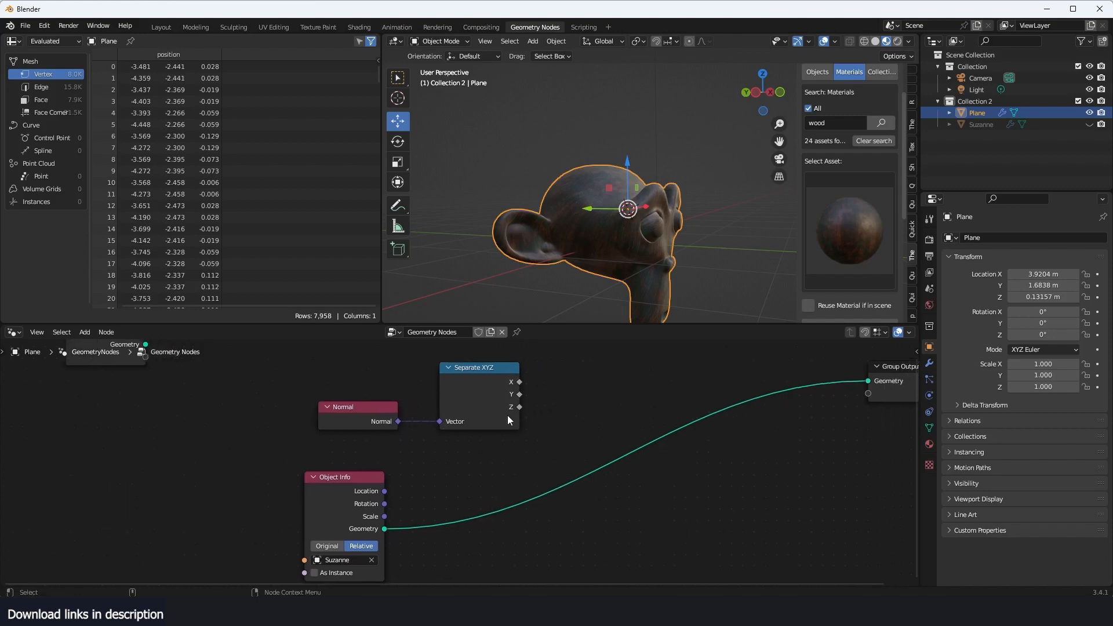
Insert a Delete Geometry node between Object Info and Group Output, and connect the Z of Separate XYZ to its Selection
{"action": "left_click_drag", "start_coordinate": [519, 407], "coordinate": [529, 410]}
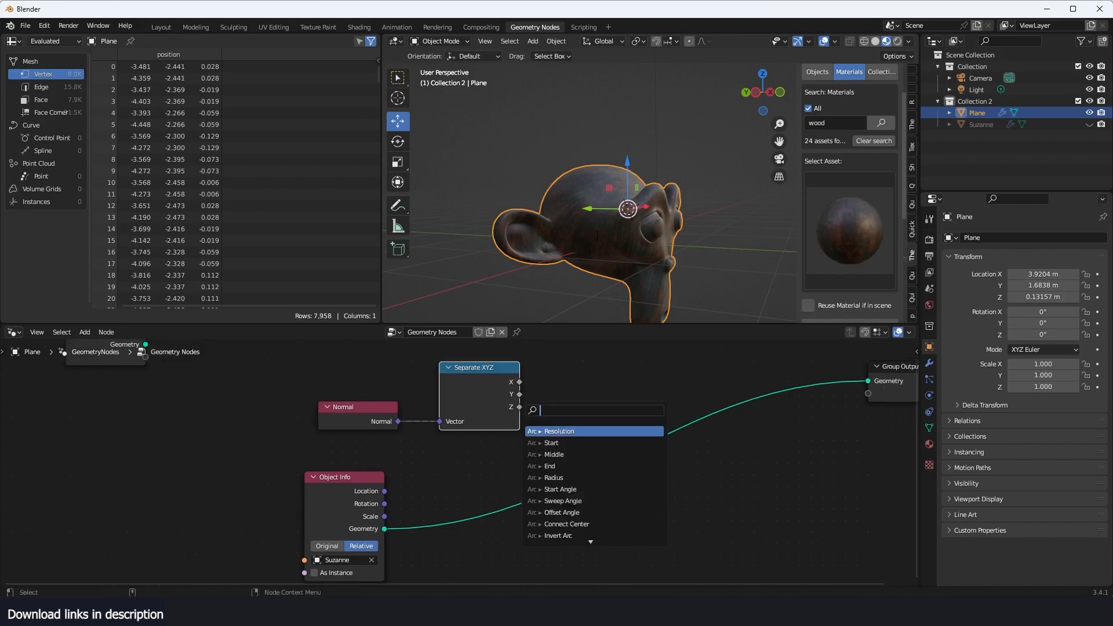
{"action": "left_click", "coordinate": [597, 236]}
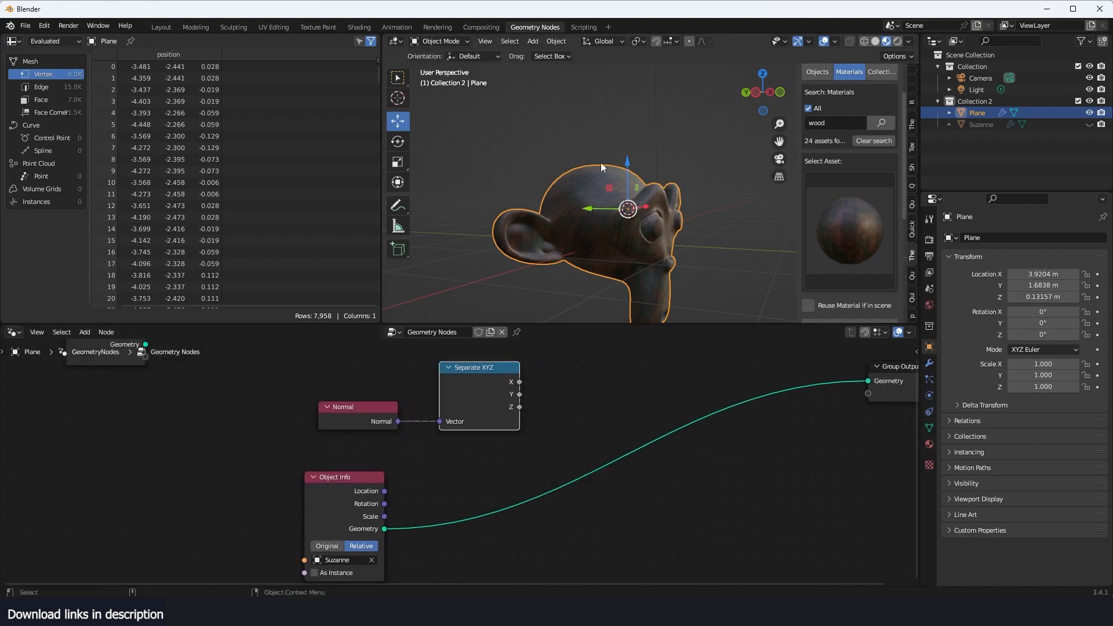
{"action": "middle_click_drag", "start_coordinate": [610, 399], "coordinate": [537, 400]}
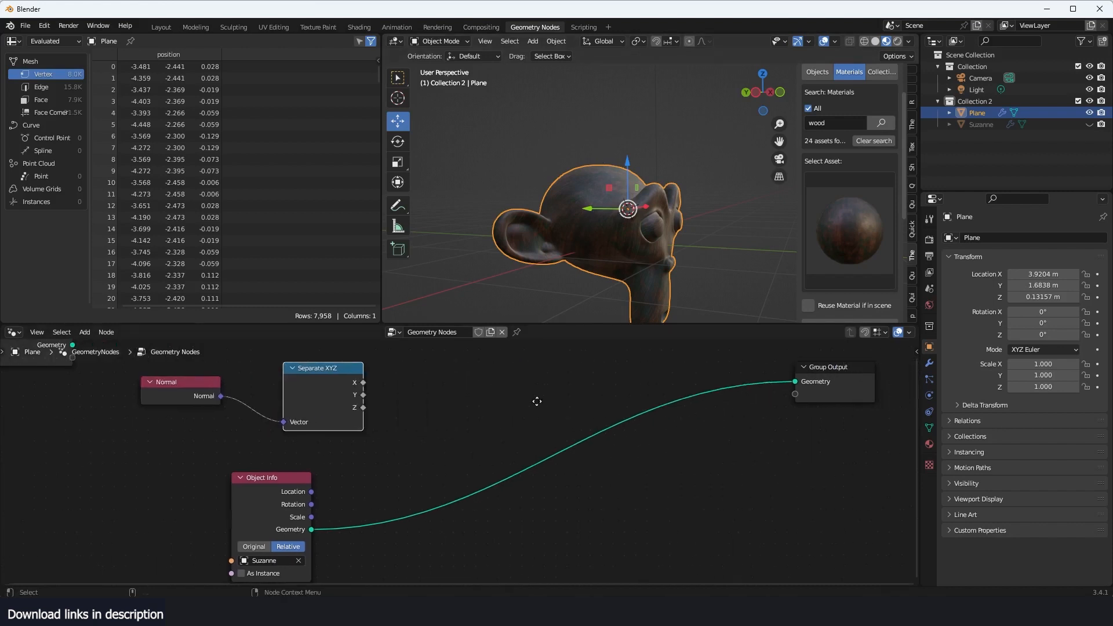
{"action": "key", "text": "shift+a"}
{"action": "left_click", "coordinate": [517, 324]}
{"action": "type", "text": "de"}
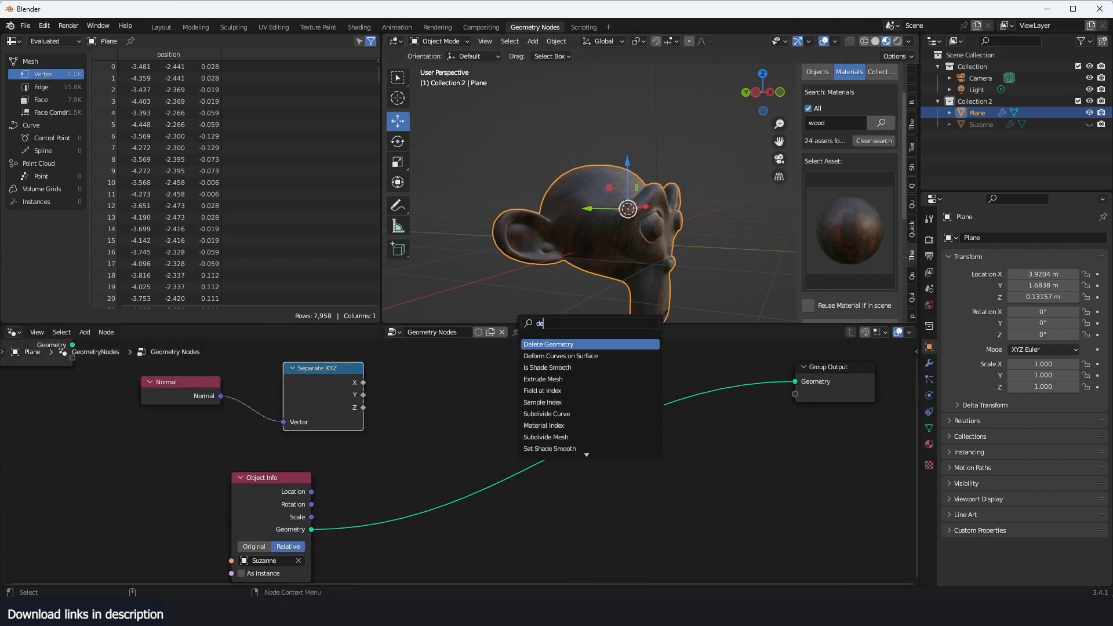
{"action": "key", "text": "Return"}
{"action": "left_click", "coordinate": [619, 424]}
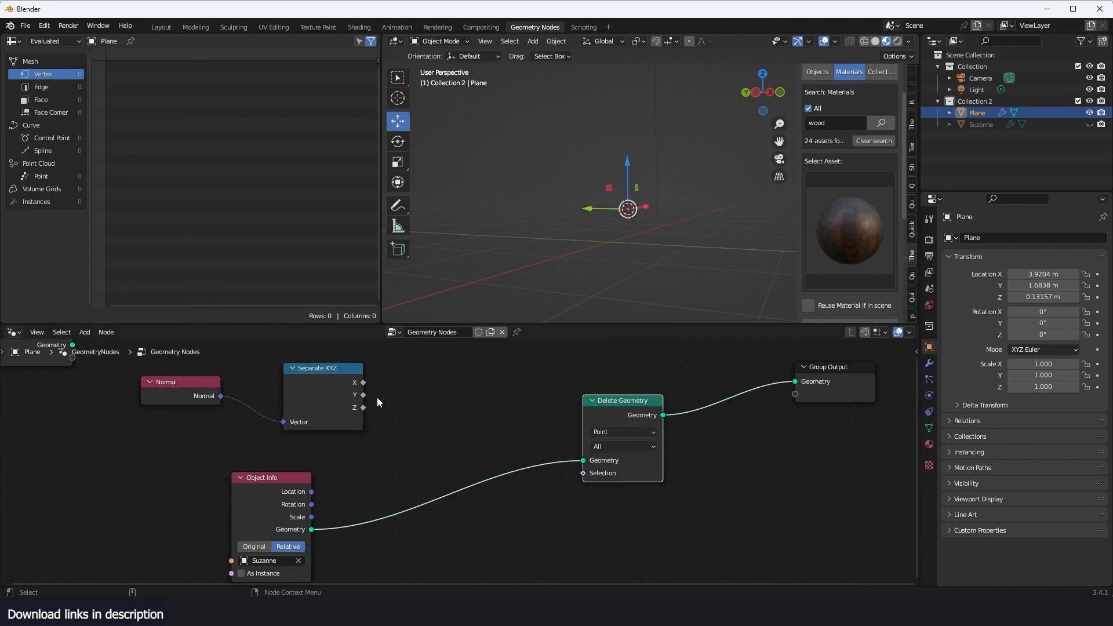
{"action": "left_click_drag", "start_coordinate": [362, 408], "coordinate": [583, 473]}
{"action": "middle_click_drag", "start_coordinate": [549, 204], "coordinate": [618, 221]}
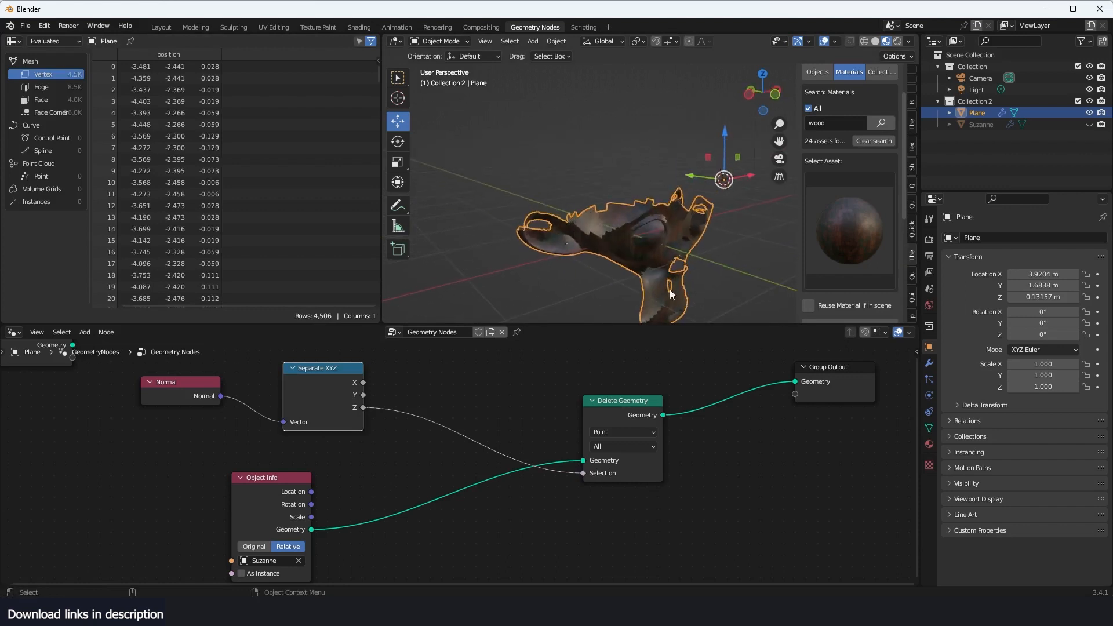
Insert a Compare node on the link between Separate XYZ's Z output and Delete Geometry's Selection
{"action": "middle_click_drag", "start_coordinate": [513, 460], "coordinate": [620, 461]}
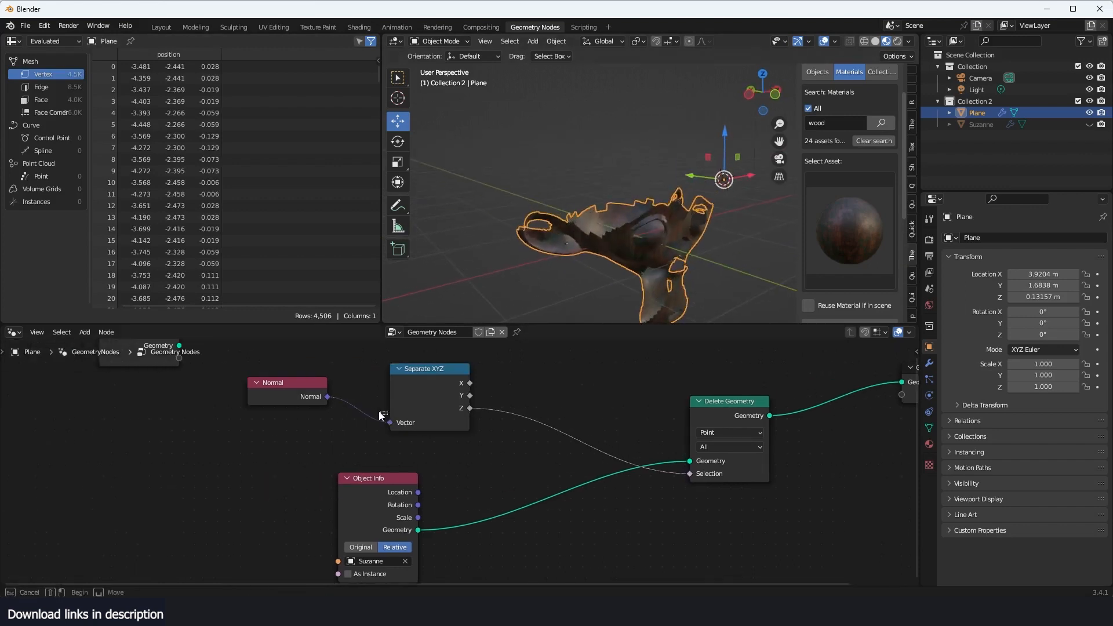
{"action": "key", "text": "shift+a"}
{"action": "left_click", "coordinate": [497, 323]}
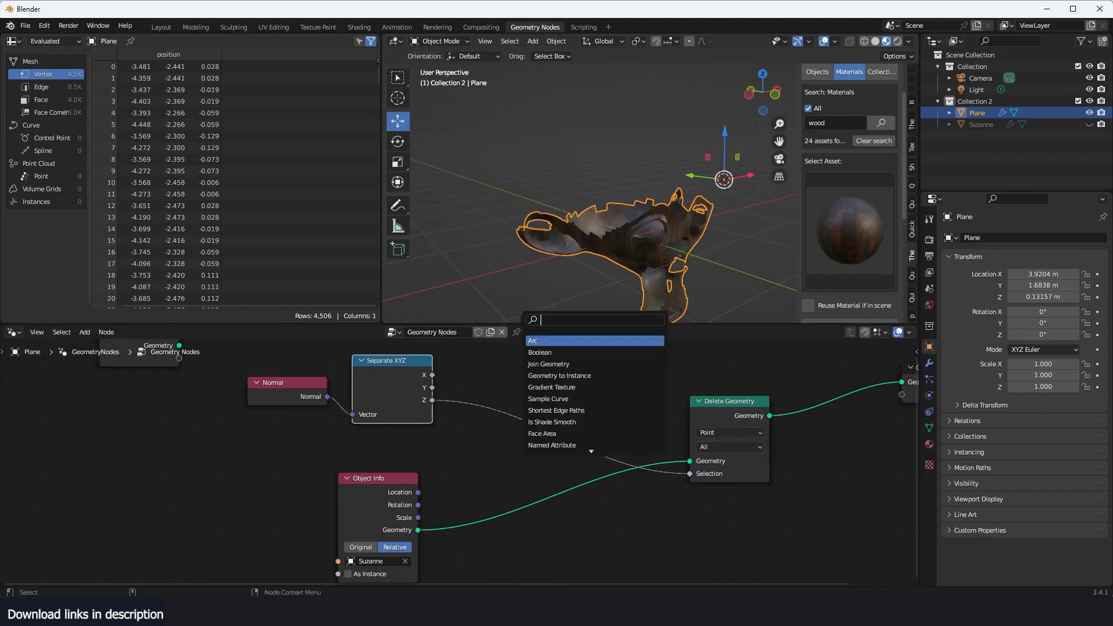
{"action": "type", "text": "compa"}
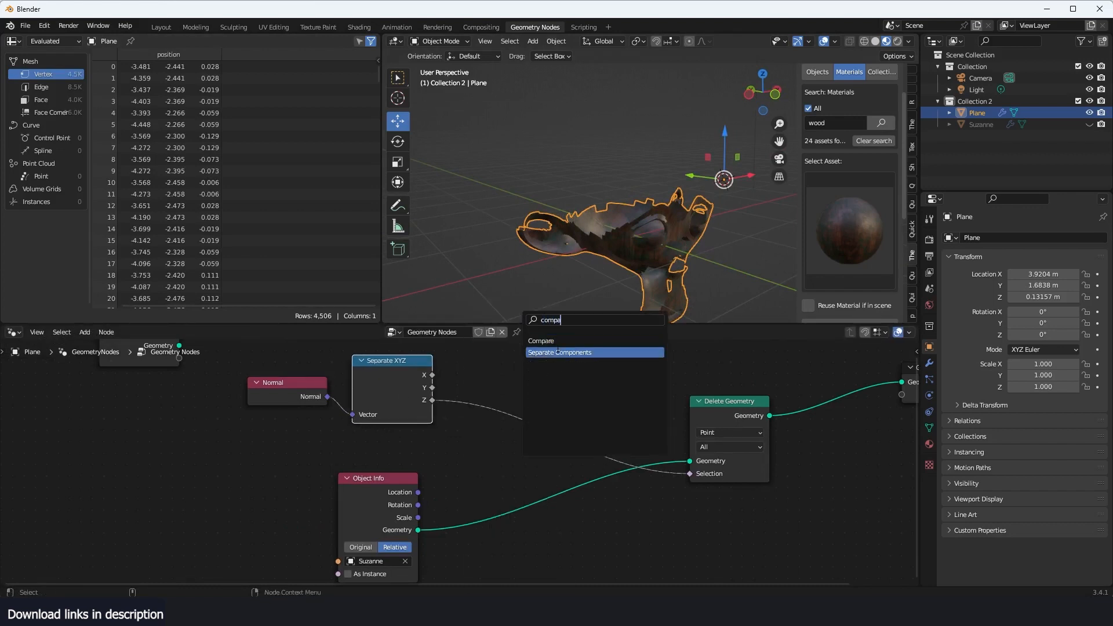
{"action": "left_click", "coordinate": [540, 342]}
{"action": "left_click", "coordinate": [554, 394]}
{"action": "left_click", "coordinate": [563, 394]}
{"action": "left_click", "coordinate": [565, 393]}
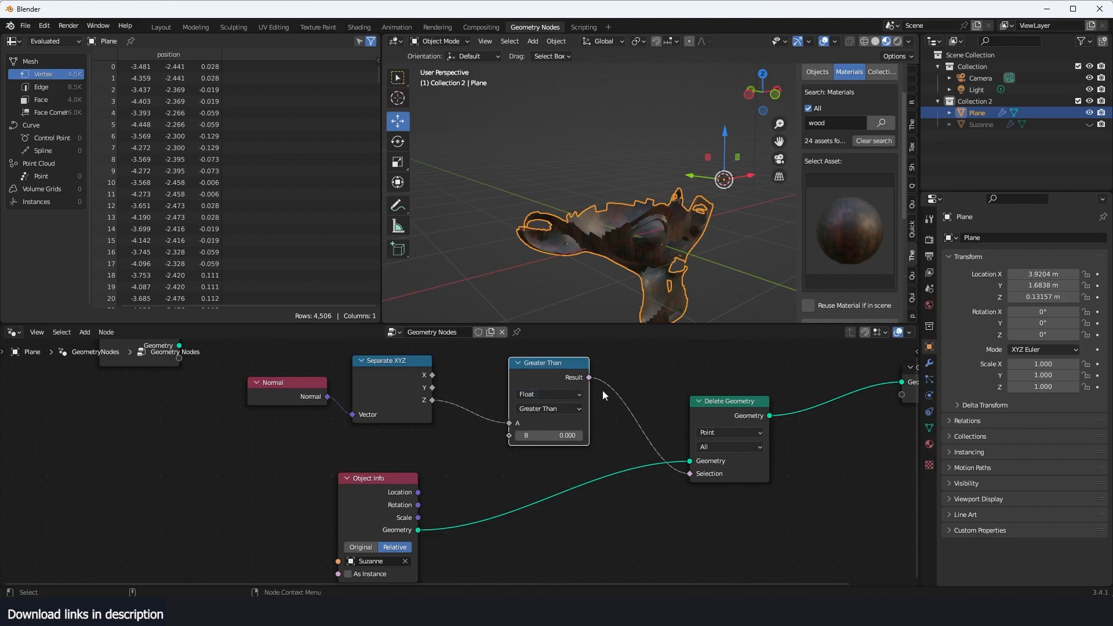
Set the Compare node's operation to Less Than and inspect the remaining upward-facing surface of the monkey
{"action": "scroll", "coordinate": [605, 390], "scroll_direction": "up", "scroll_amount": 2}
{"action": "middle_click_drag", "start_coordinate": [605, 391], "coordinate": [552, 424]}
{"action": "left_click", "coordinate": [550, 427]}
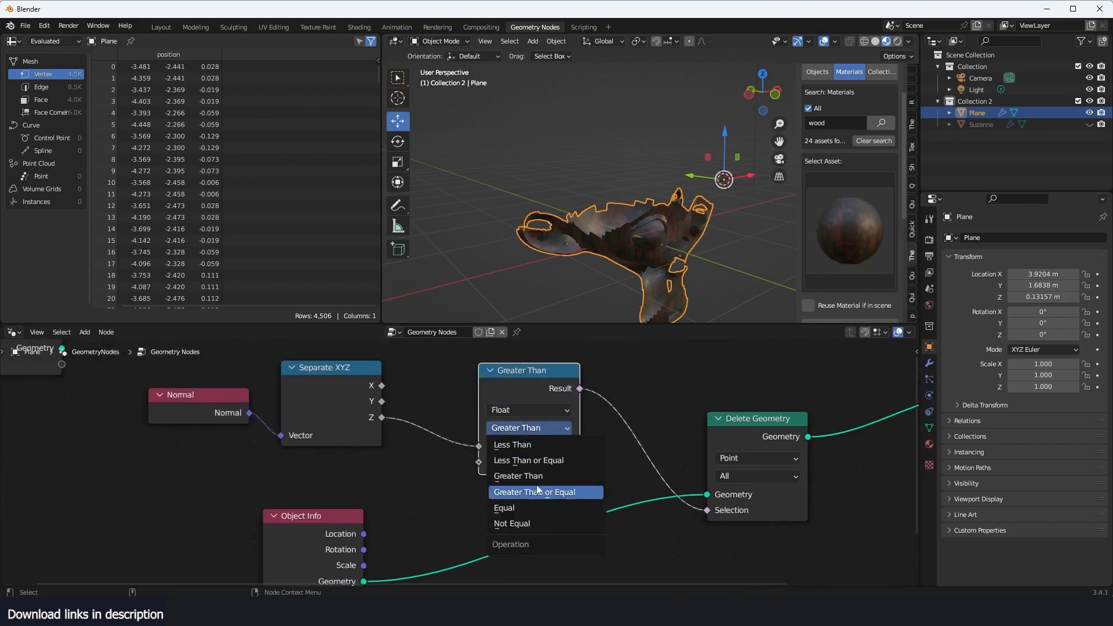
{"action": "left_click", "coordinate": [549, 448]}
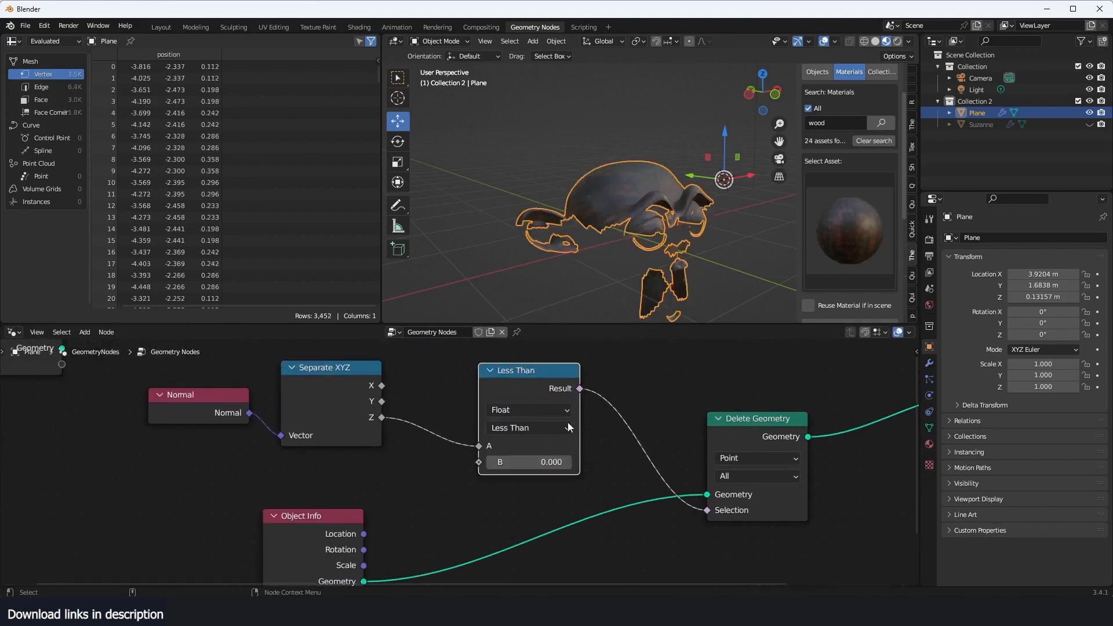
{"action": "middle_click_drag", "start_coordinate": [652, 246], "coordinate": [619, 241]}
{"action": "scroll", "coordinate": [619, 242], "scroll_direction": "up", "scroll_amount": 2}
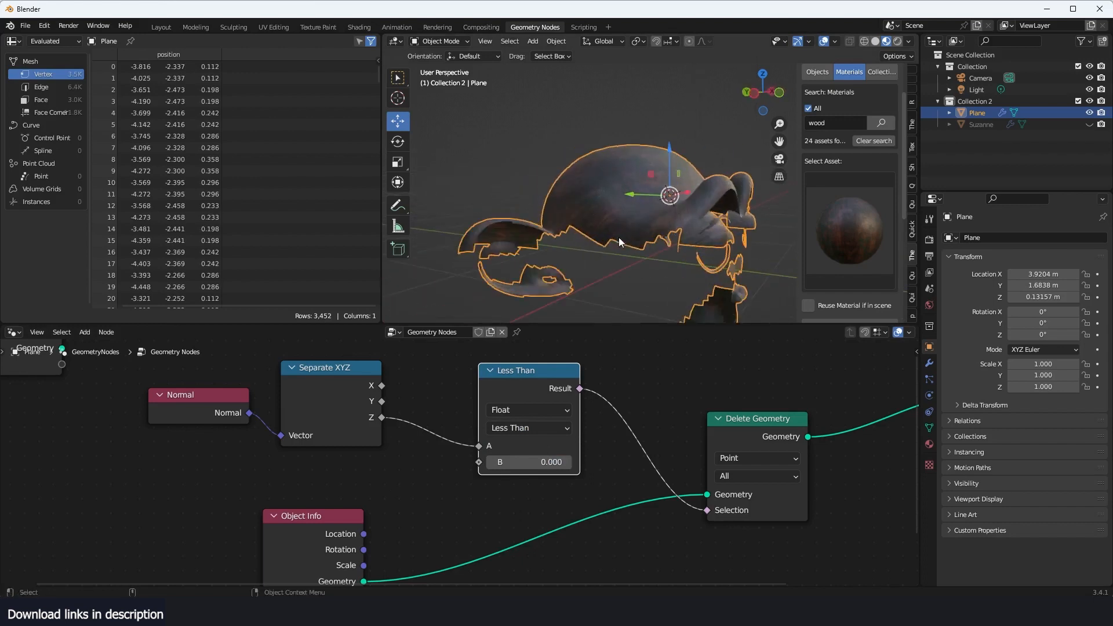
Set the Less Than node's B threshold to 0.300 and unhide the Suzanne object in the viewport, keeping Plane selected
{"action": "mouse_move", "coordinate": [551, 464]}
{"action": "left_mouse_down"}
{"action": "mouse_move", "coordinate": [532, 464]}
{"action": "mouse_move", "coordinate": [591, 464]}
{"action": "mouse_move", "coordinate": [566, 463]}
{"action": "left_mouse_up"}
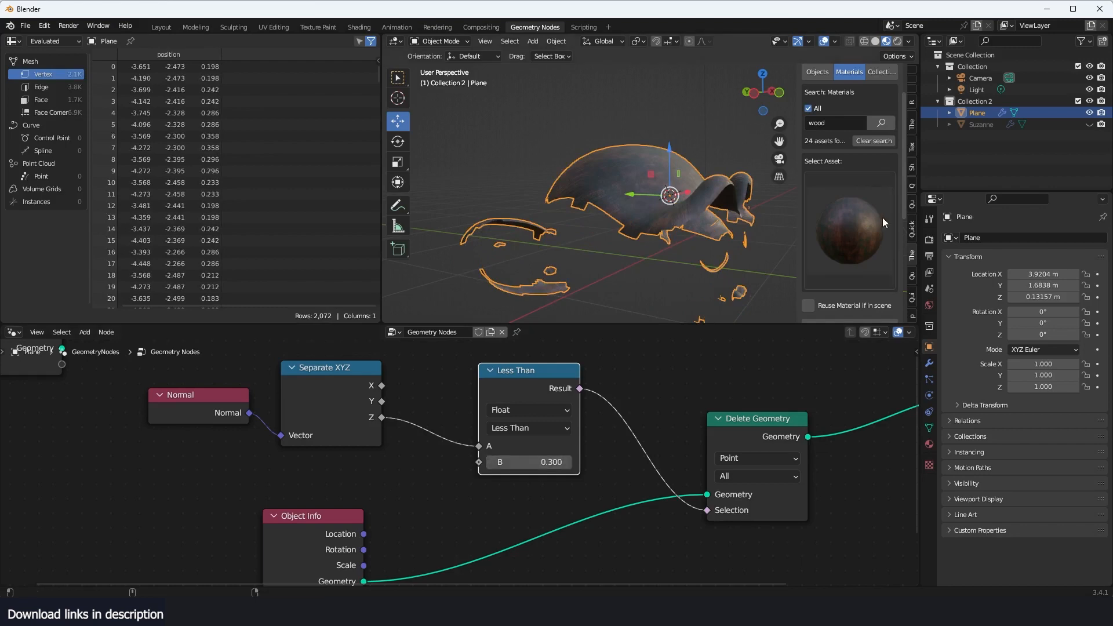
{"action": "left_click", "coordinate": [1089, 124]}
{"action": "left_click", "coordinate": [986, 131]}
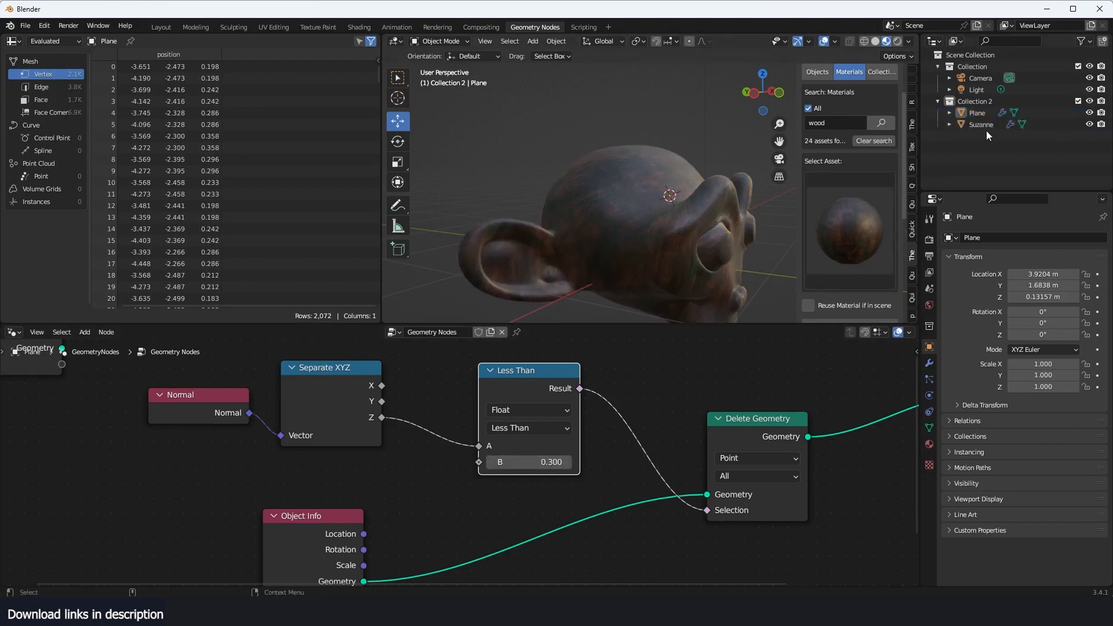
{"action": "left_click", "coordinate": [968, 124]}
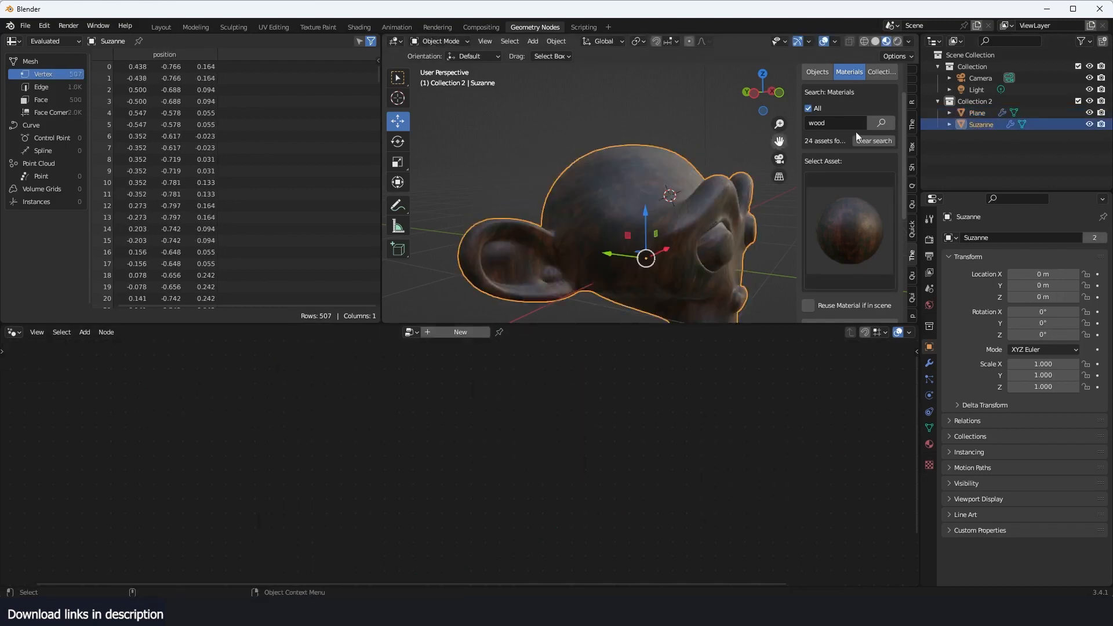
{"action": "left_click", "coordinate": [978, 113]}
Insert a Set Material node between Delete Geometry and Group Output, spacing the Group Output node out to make room
{"action": "scroll", "coordinate": [704, 399], "scroll_direction": "down", "scroll_amount": 5}
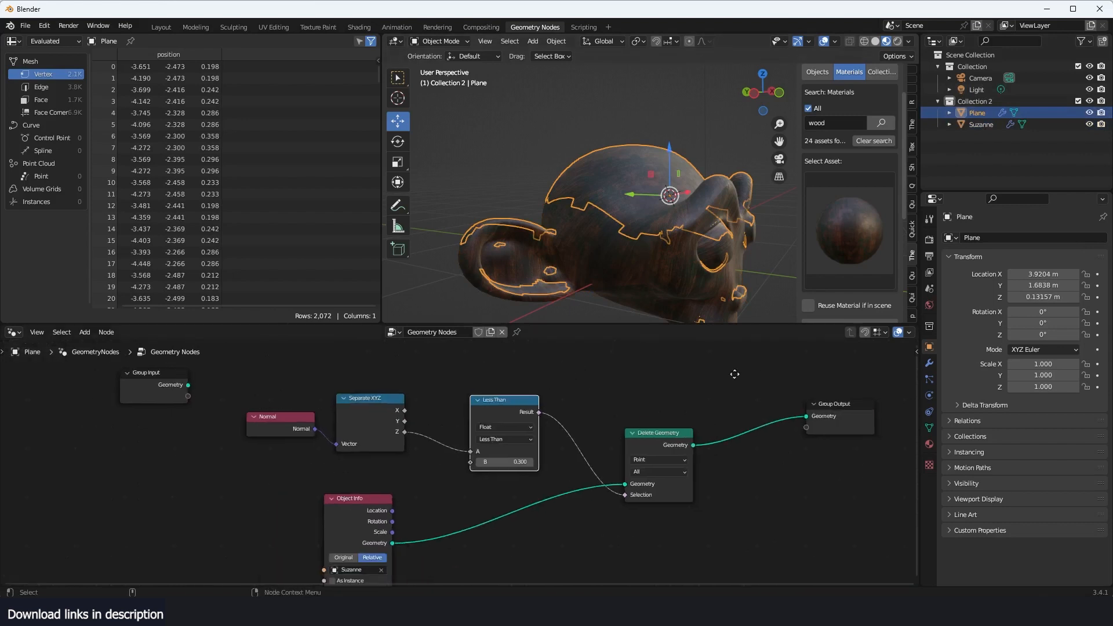
{"action": "middle_click_drag", "start_coordinate": [734, 376], "coordinate": [473, 388]}
{"action": "left_click_drag", "start_coordinate": [598, 425], "coordinate": [701, 419]}
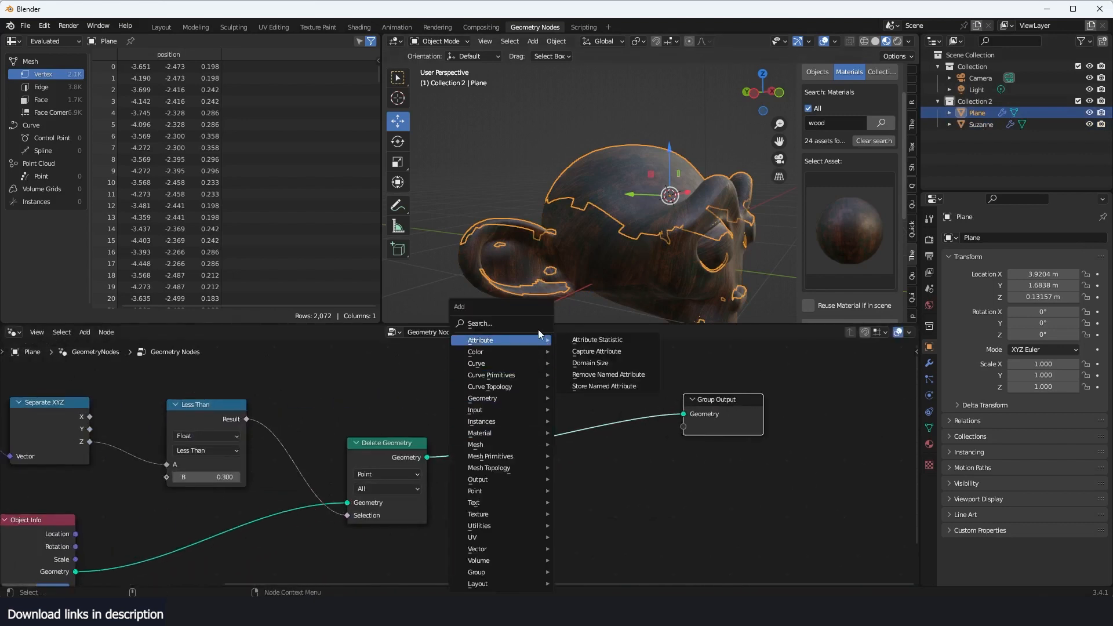
{"action": "left_click", "coordinate": [538, 324]}
{"action": "type", "text": "set mat"}
{"action": "key", "text": "Return"}
{"action": "left_click", "coordinate": [537, 414]}
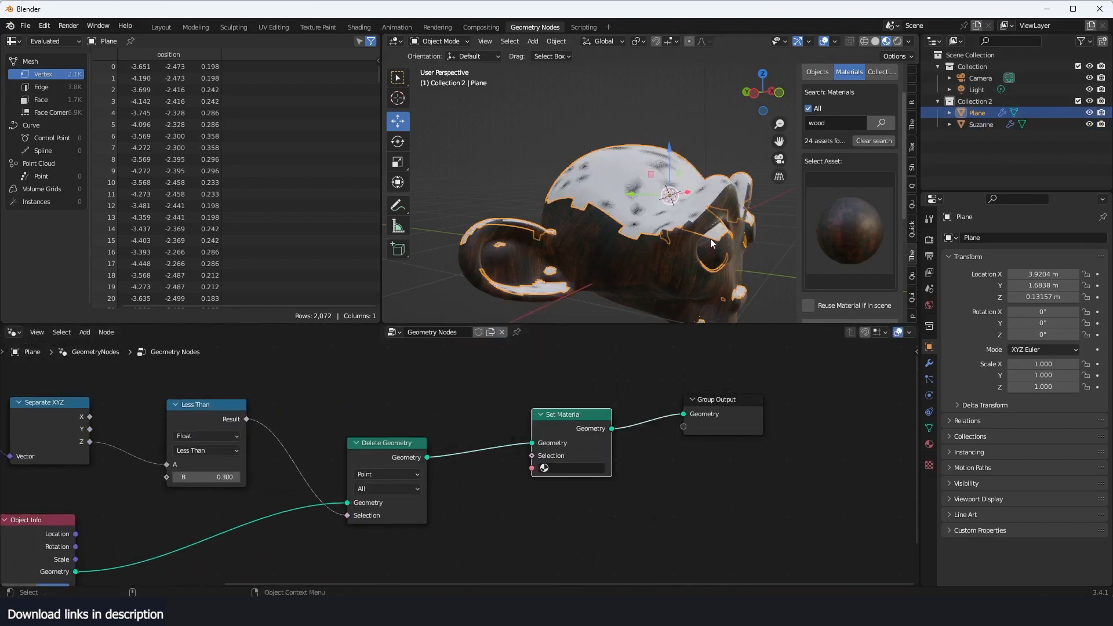
Test-rotate Suzanne freely to check how the white surface follows its upward-facing areas, cancel the rotation and reselect Plane
{"action": "middle_click_drag", "start_coordinate": [711, 238], "coordinate": [872, 144]}
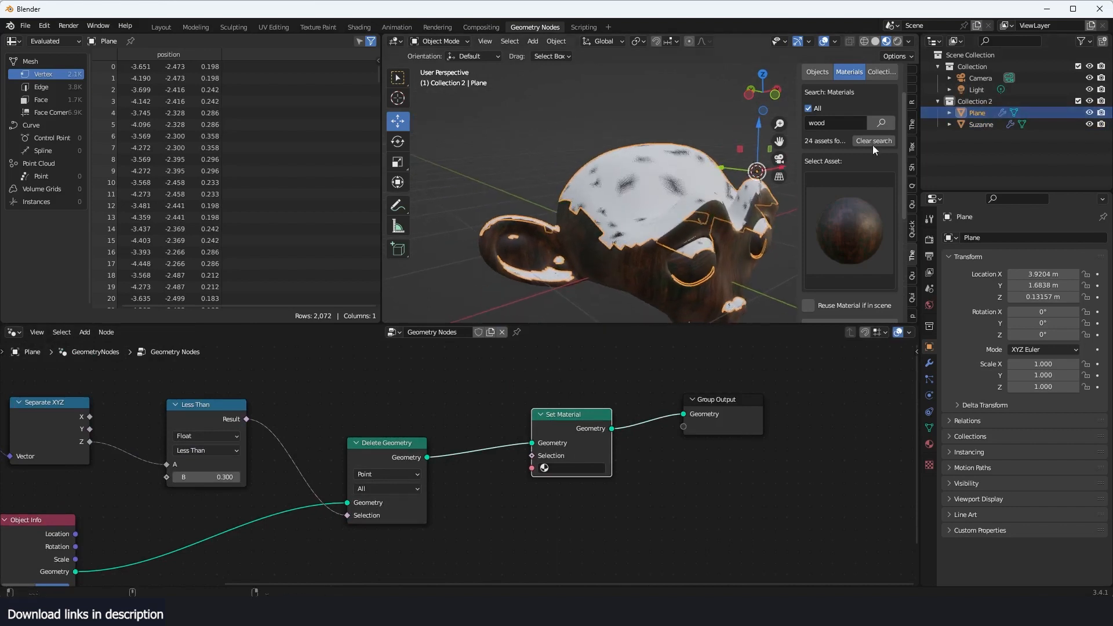
{"action": "left_click", "coordinate": [596, 265]}
{"action": "key", "text": "r"}
{"action": "key", "text": "r"}
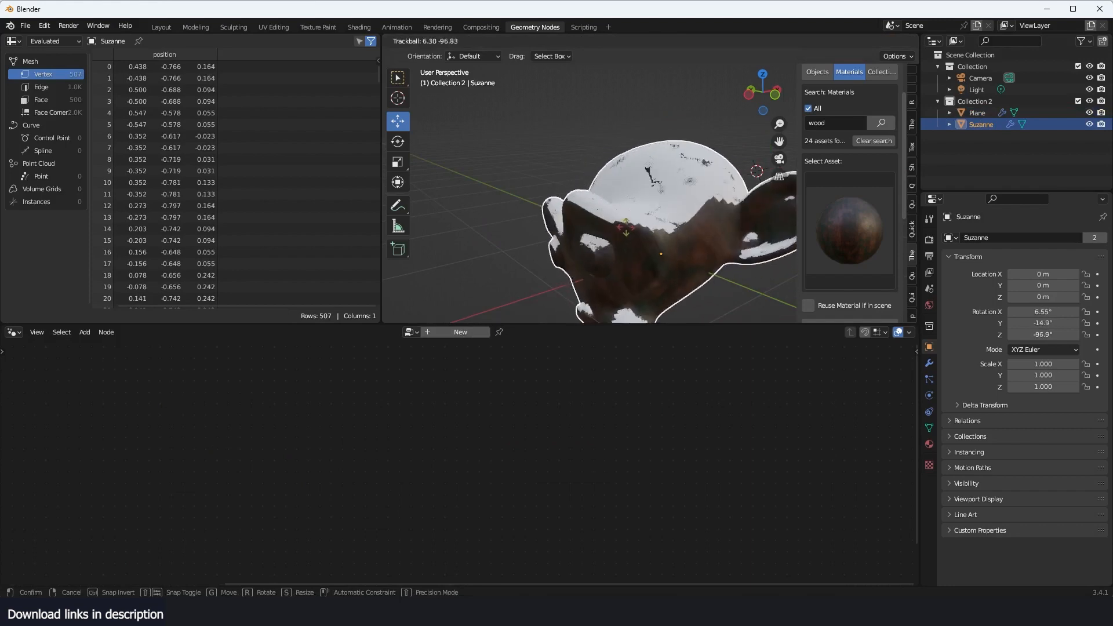
{"action": "key", "text": "Escape"}
{"action": "left_click", "coordinate": [985, 113]}
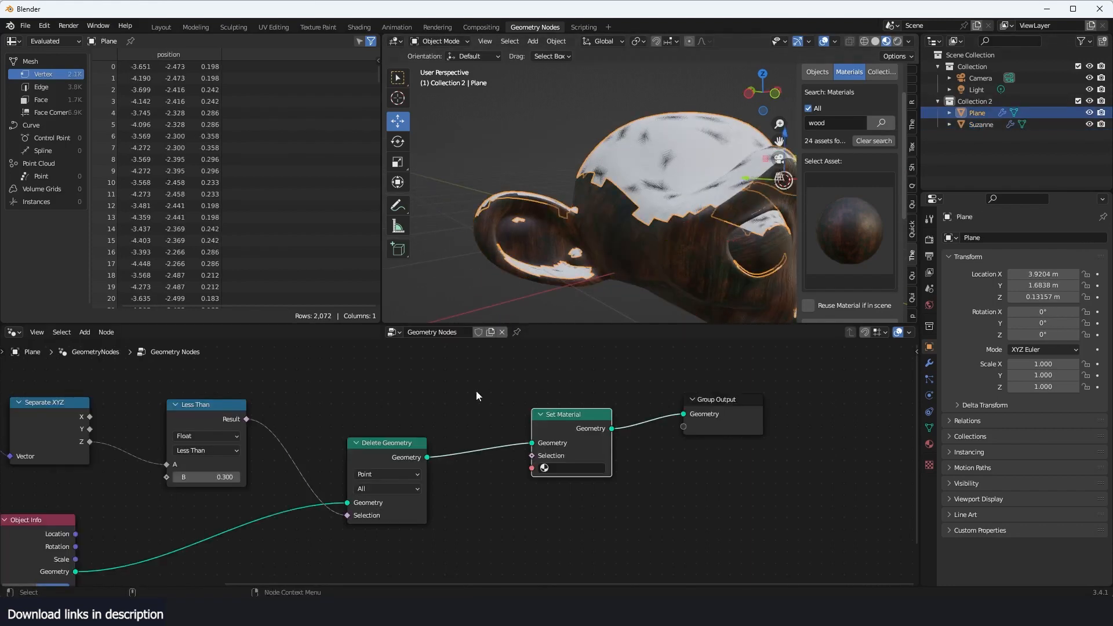
Switch the Object Info node's transform space to Original and try free rotations of Suzanne, cancelling each one
{"action": "key", "text": "Home"}
{"action": "scroll", "coordinate": [396, 474], "scroll_direction": "up", "scroll_amount": 1}
{"action": "scroll", "coordinate": [339, 507], "scroll_direction": "up", "scroll_amount": 2}
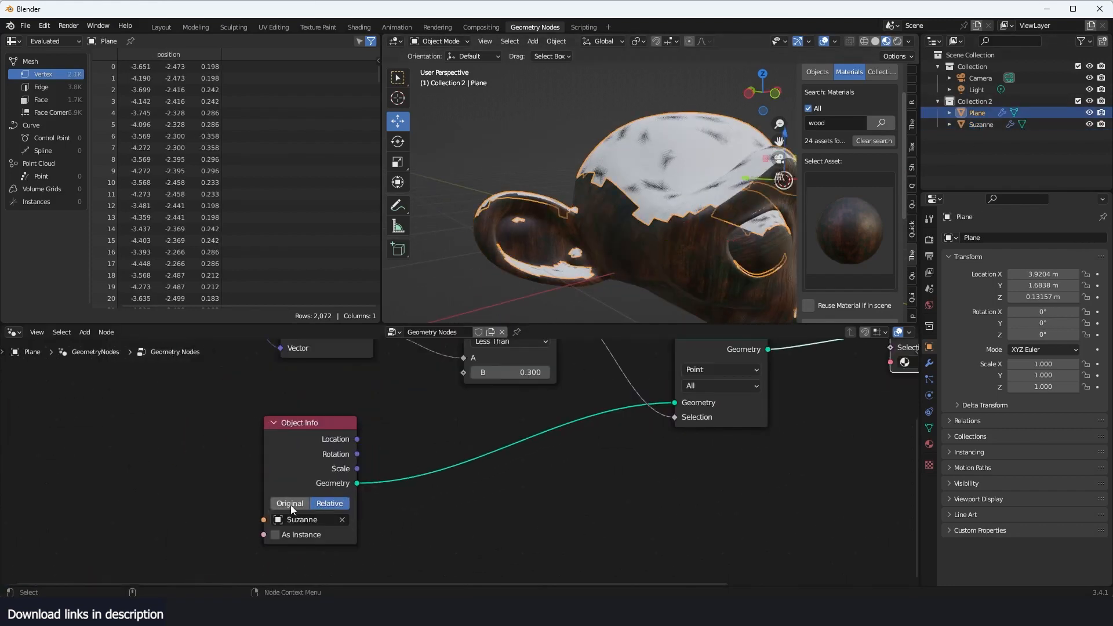
{"action": "left_click", "coordinate": [290, 505]}
{"action": "middle_click_drag", "start_coordinate": [660, 266], "coordinate": [492, 261]}
{"action": "left_click", "coordinate": [562, 229]}
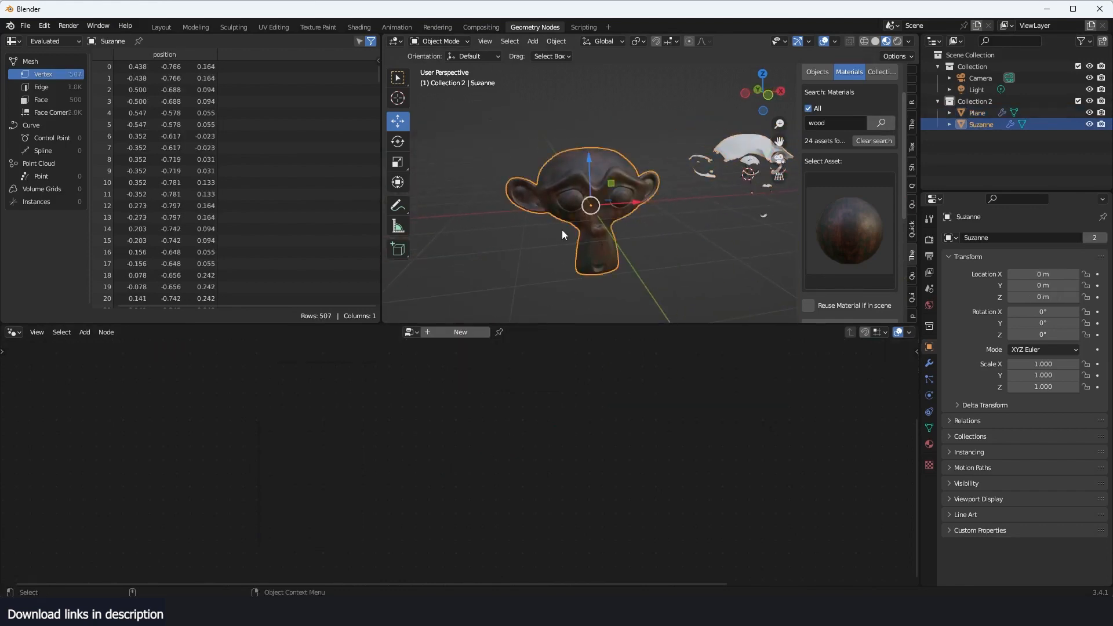
{"action": "key", "text": "r"}
{"action": "key", "text": "r"}
{"action": "right_click", "coordinate": [928, 106]}
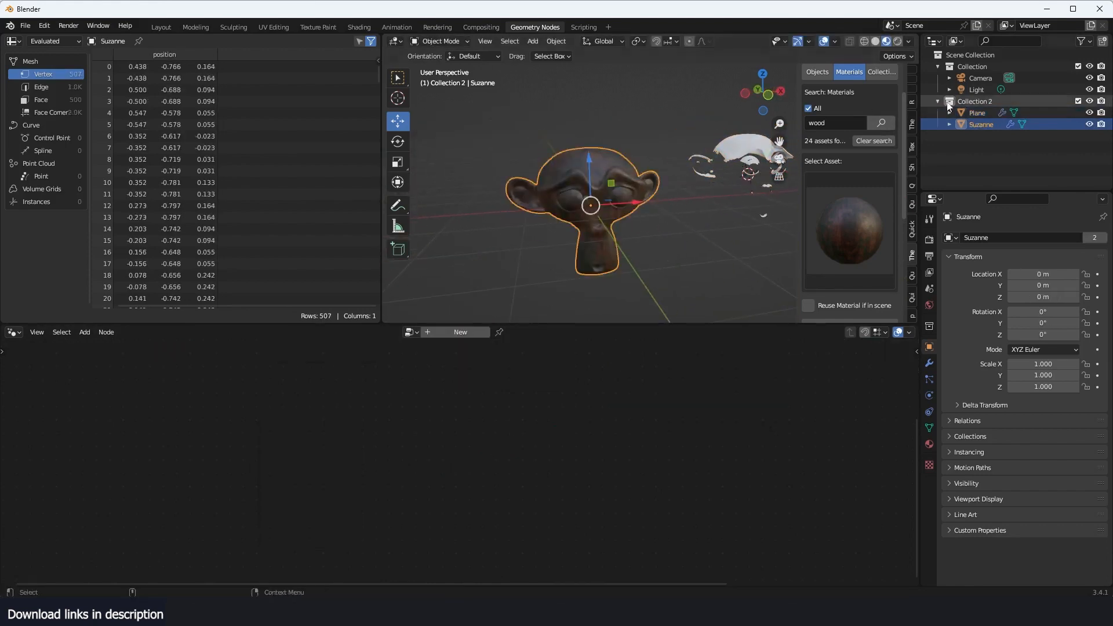
{"action": "key", "text": "r"}
{"action": "key", "text": "r"}
{"action": "right_click", "coordinate": [718, 164]}
Return the Object Info node to Relative and test a free rotation of Suzanne again, cancelling it
{"action": "left_click", "coordinate": [748, 149]}
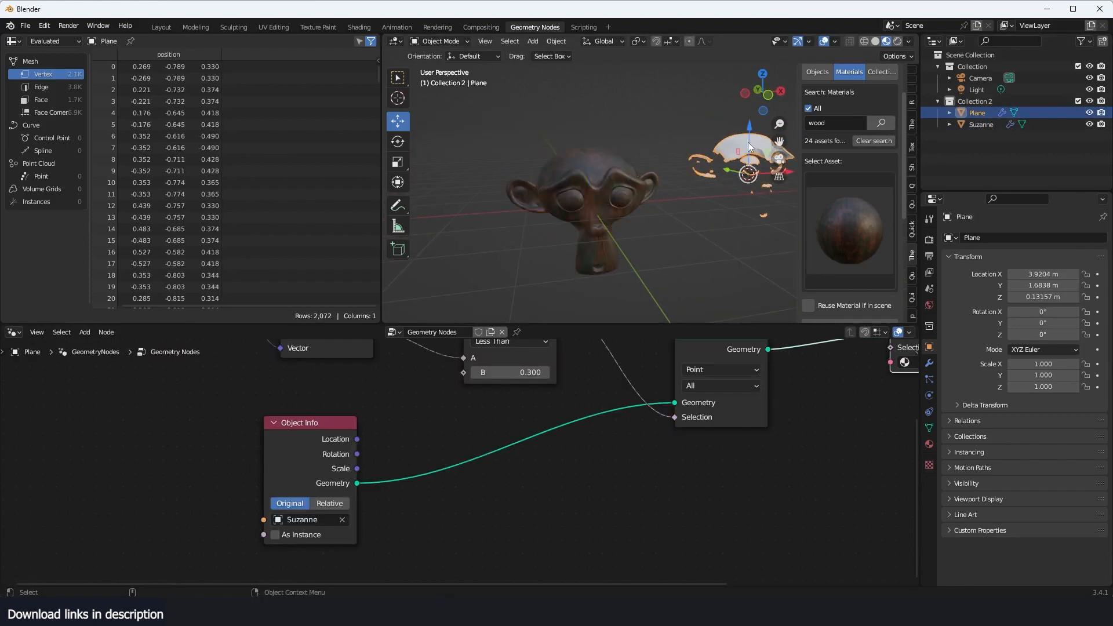
{"action": "left_click", "coordinate": [329, 503]}
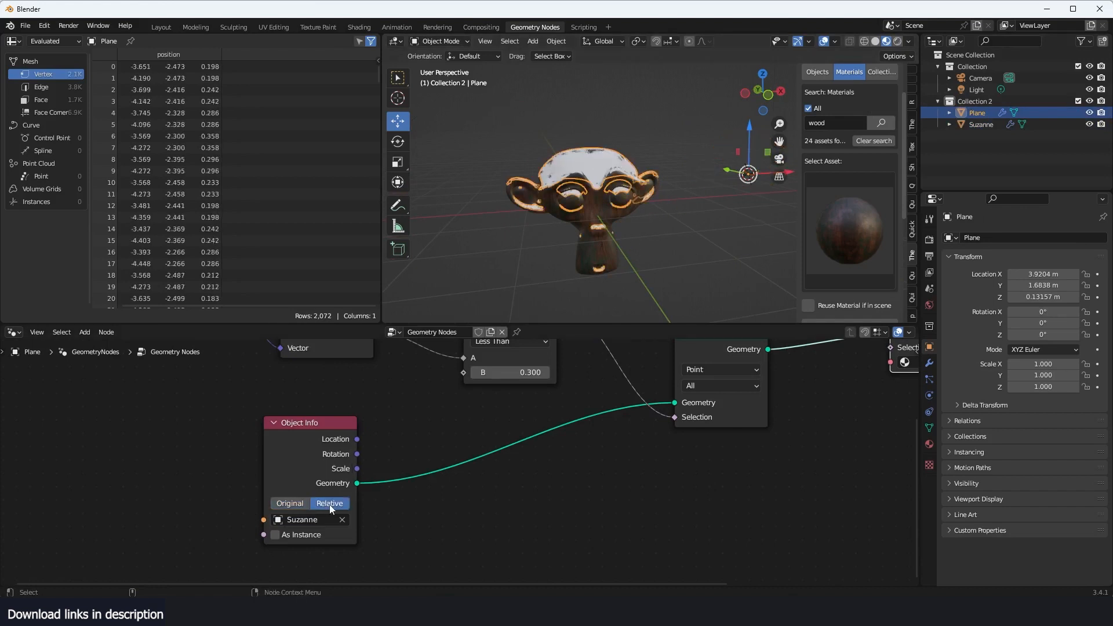
{"action": "middle_click_drag", "start_coordinate": [677, 193], "coordinate": [700, 231]}
{"action": "scroll", "coordinate": [686, 232], "scroll_direction": "up", "scroll_amount": 2}
{"action": "left_click", "coordinate": [687, 232]}
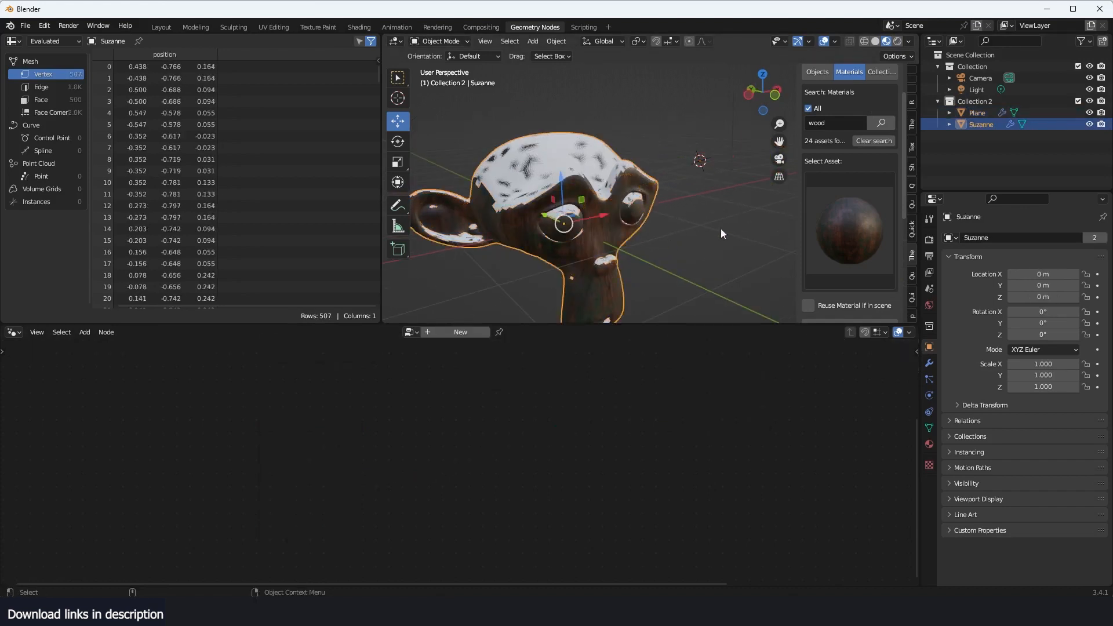
{"action": "key", "text": "r"}
{"action": "key", "text": "r"}
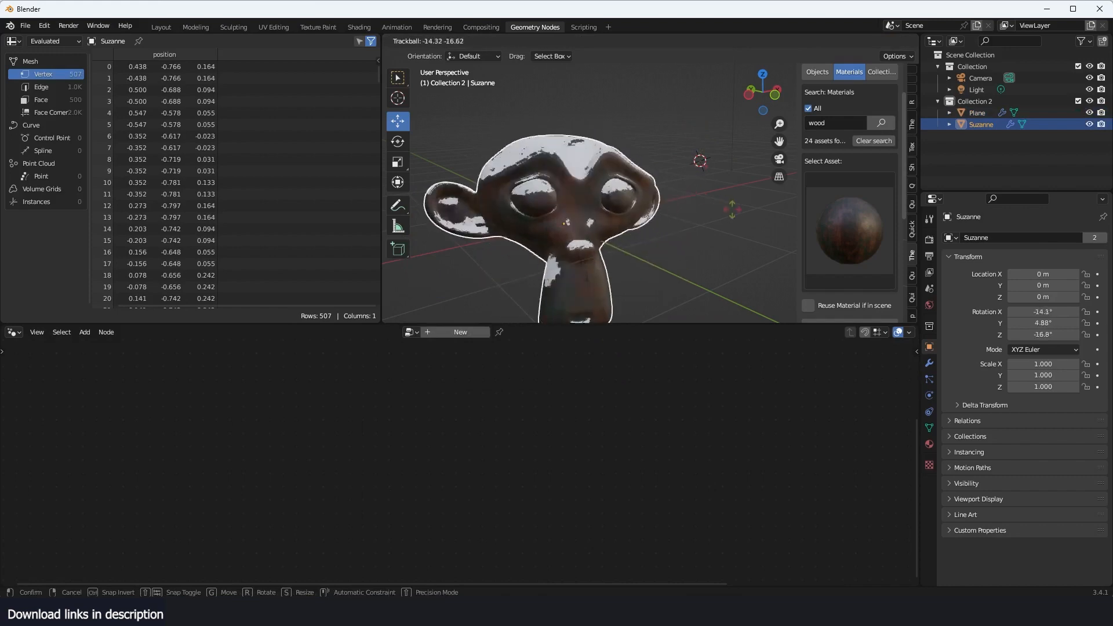
{"action": "right_click", "coordinate": [735, 185]}
Select the white surface object and examine its jagged borders on the head and ear up close
{"action": "middle_click_drag", "start_coordinate": [701, 177], "coordinate": [663, 213]}
{"action": "scroll", "coordinate": [729, 196], "scroll_direction": "up", "scroll_amount": 2}
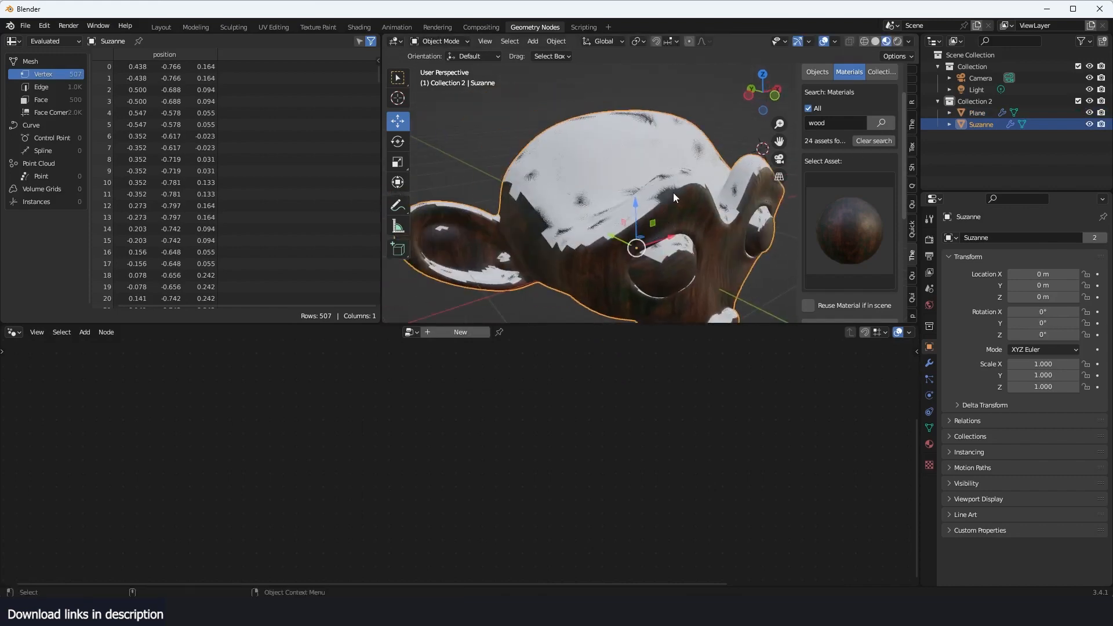
{"action": "left_click", "coordinate": [673, 193]}
{"action": "scroll", "coordinate": [595, 382], "scroll_direction": "down", "scroll_amount": 10}
{"action": "middle_click_drag", "start_coordinate": [594, 383], "coordinate": [493, 423]}
{"action": "scroll", "coordinate": [562, 416], "scroll_direction": "up", "scroll_amount": 9}
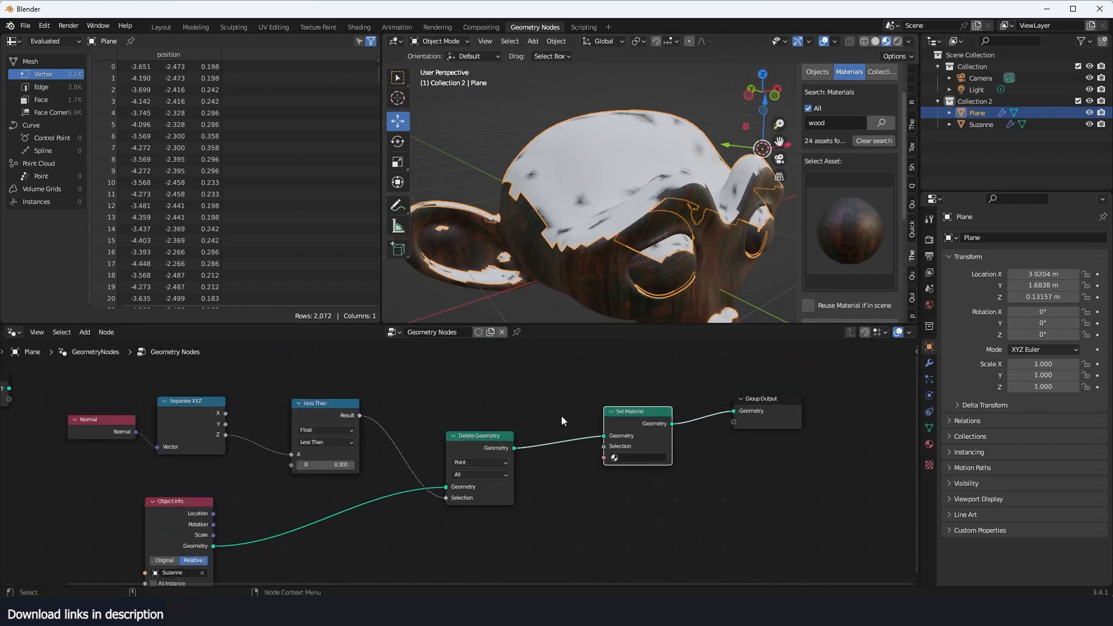
{"action": "scroll", "coordinate": [749, 193], "scroll_direction": "up", "scroll_amount": 5}
{"action": "scroll", "coordinate": [749, 193], "scroll_direction": "down", "scroll_amount": 4}
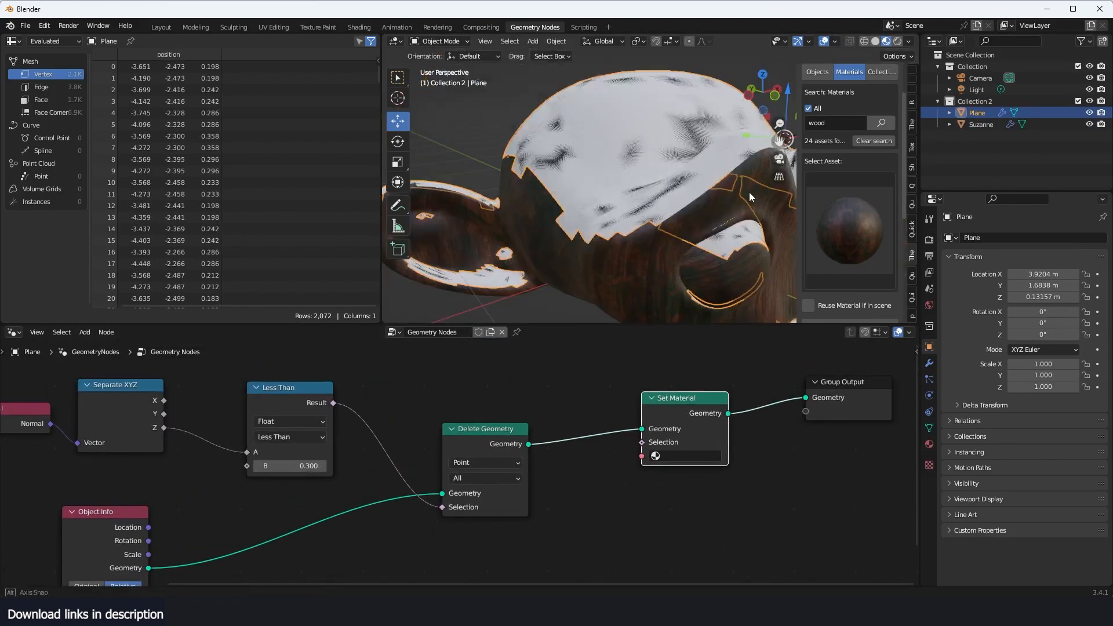
{"action": "middle_click_drag", "start_coordinate": [749, 193], "coordinate": [650, 171]}
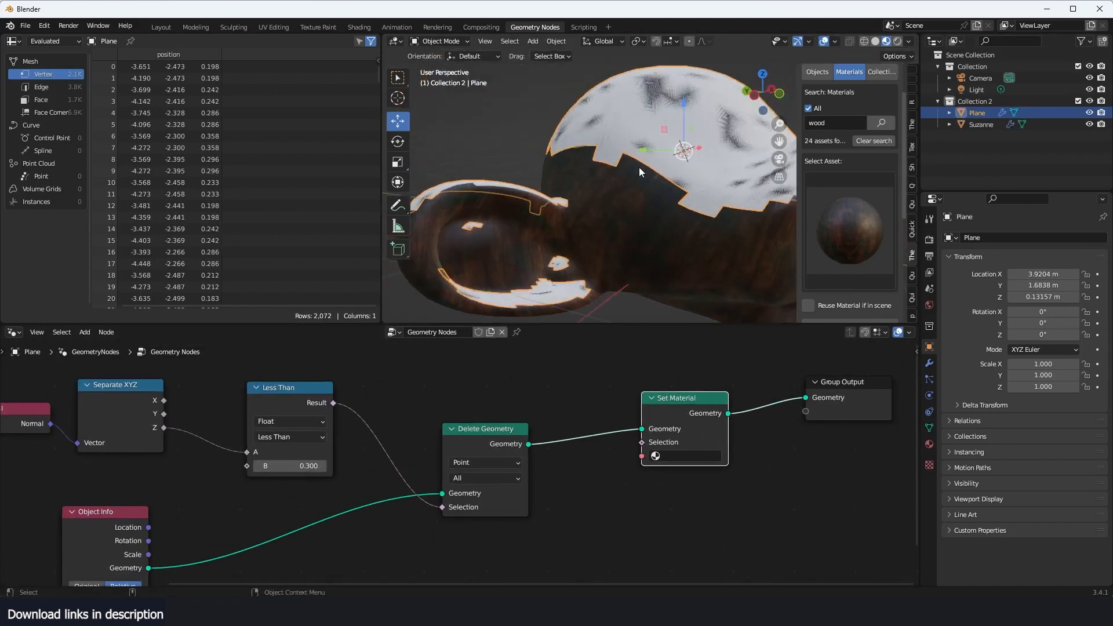
Make room before Set Material and insert a Subdivision Surface node after Delete Geometry
{"action": "middle_click_drag", "start_coordinate": [713, 441], "coordinate": [531, 446]}
{"action": "left_click_drag", "start_coordinate": [666, 403], "coordinate": [817, 403]}
{"action": "left_click_drag", "start_coordinate": [540, 409], "coordinate": [771, 413]}
{"action": "key", "text": "shift+a"}
{"action": "type", "text": "s"}
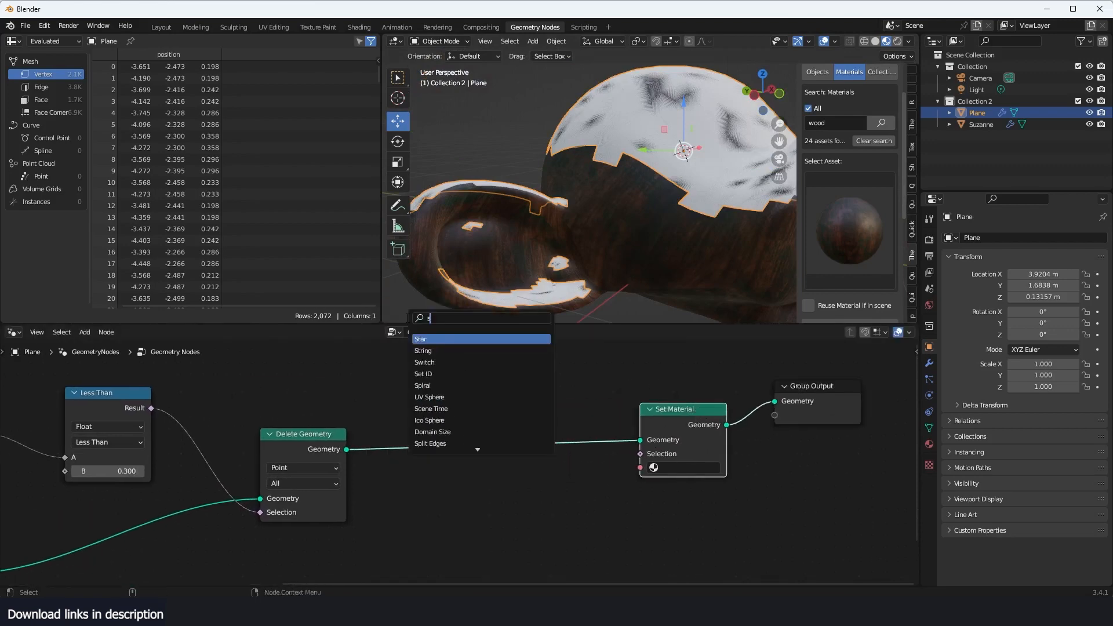
{"action": "type", "text": "ubs"}
{"action": "left_click", "coordinate": [458, 338]}
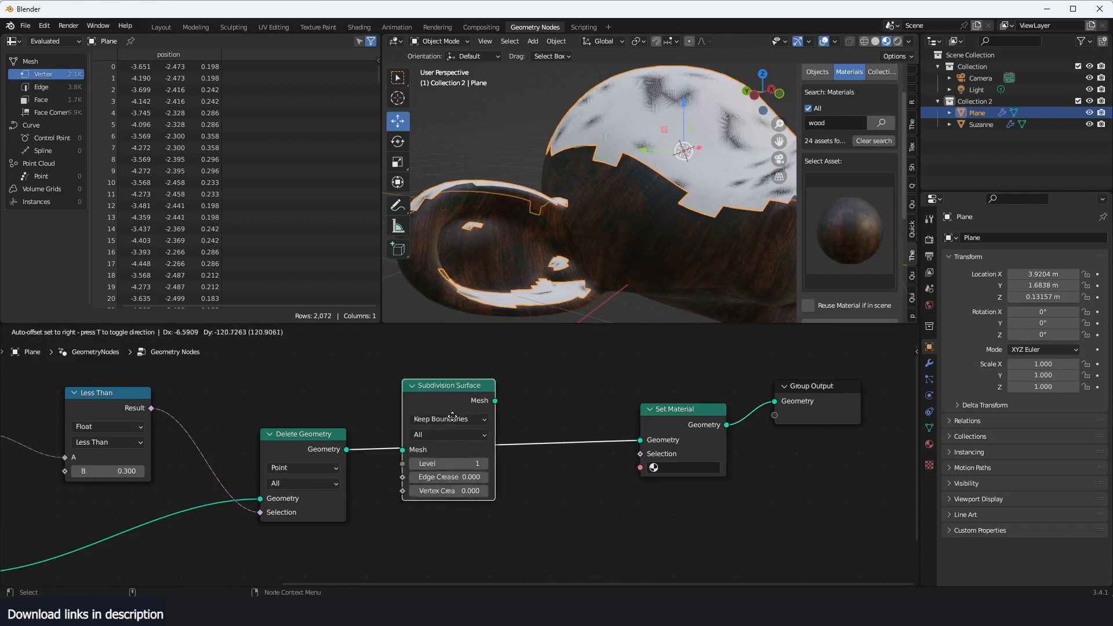
{"action": "left_click", "coordinate": [489, 393]}
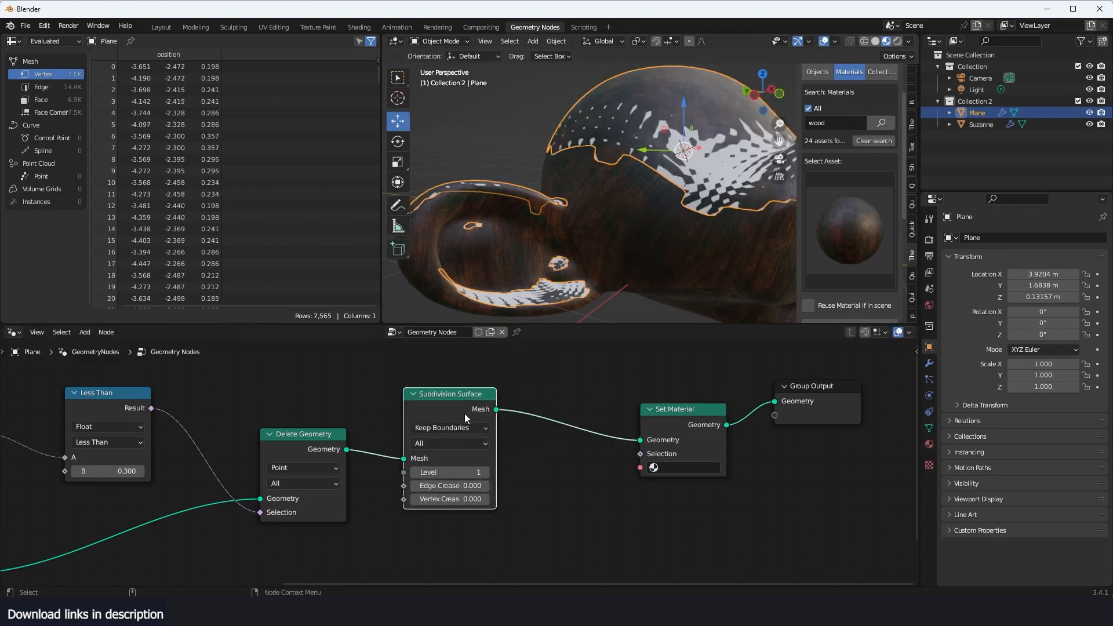
Space out the nodes and insert an Extrude Mesh node between Subdivision Surface and Set Material
{"action": "left_click_drag", "start_coordinate": [464, 413], "coordinate": [528, 414]}
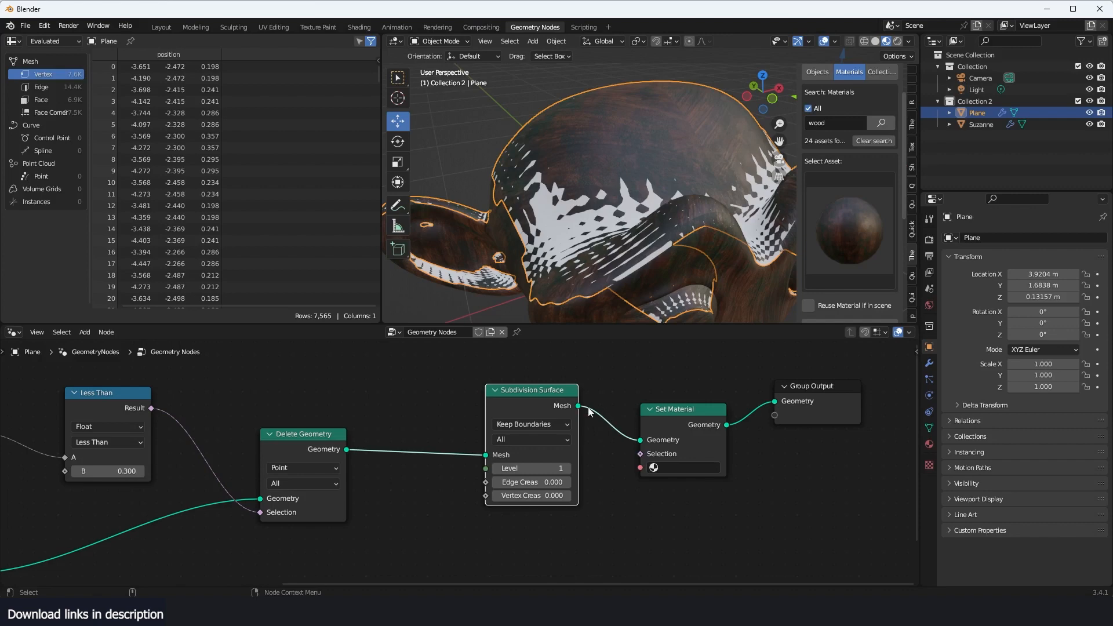
{"action": "left_click_drag", "start_coordinate": [560, 402], "coordinate": [491, 409]}
{"action": "left_click_drag", "start_coordinate": [486, 421], "coordinate": [738, 416]}
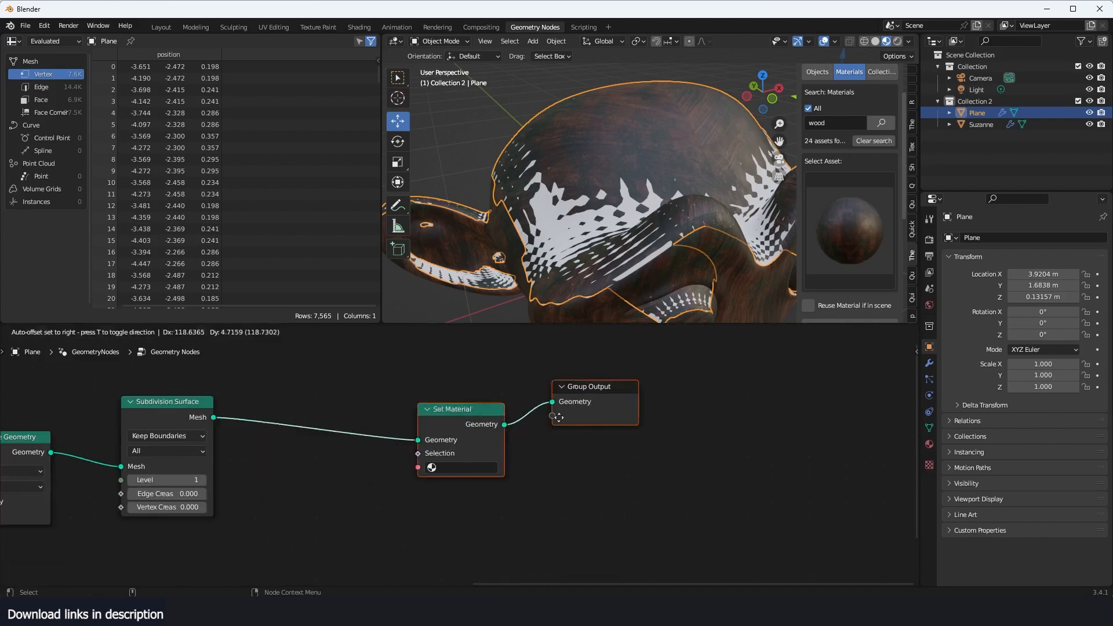
{"action": "middle_click_drag", "start_coordinate": [466, 478], "coordinate": [592, 468]}
{"action": "scroll", "coordinate": [580, 466], "scroll_direction": "up", "scroll_amount": 2}
{"action": "key", "text": "shift+a"}
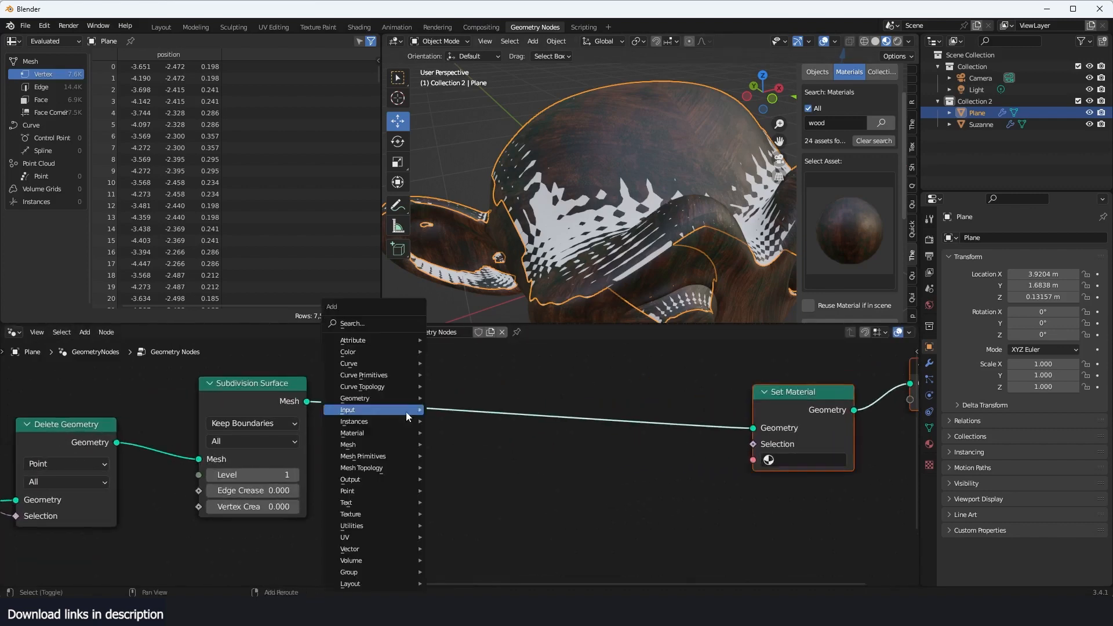
{"action": "left_click", "coordinate": [380, 325]}
{"action": "type", "text": "ex"}
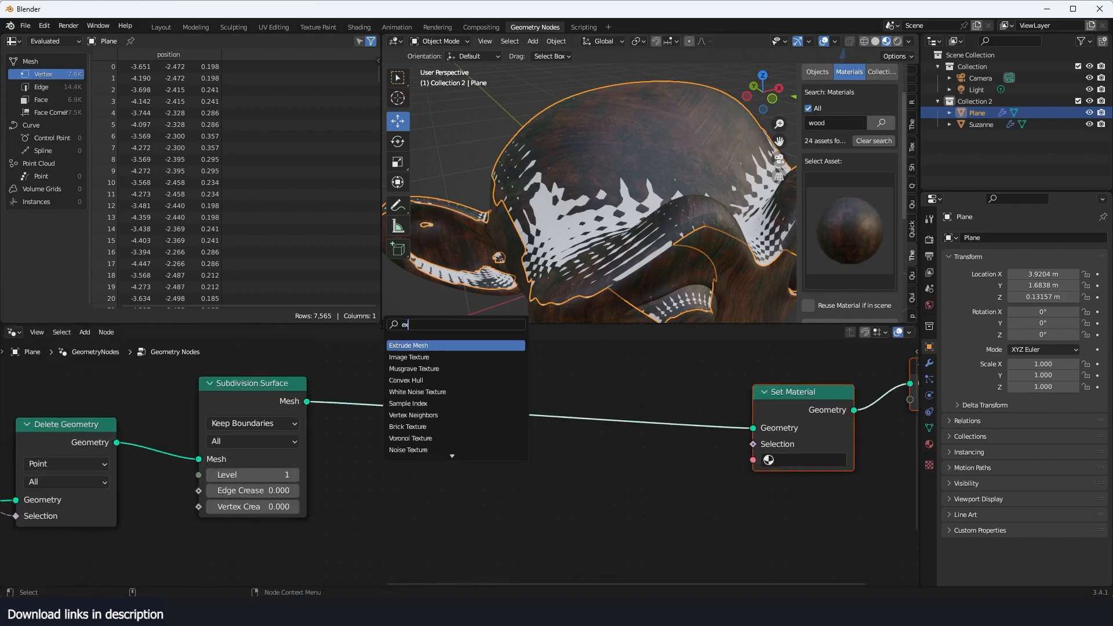
{"action": "key", "text": "Return"}
{"action": "left_click", "coordinate": [454, 385]}
Disable Individual on the Extrude Mesh node and set its Offset Scale to 0.070
{"action": "scroll", "coordinate": [621, 259], "scroll_direction": "down", "scroll_amount": 5}
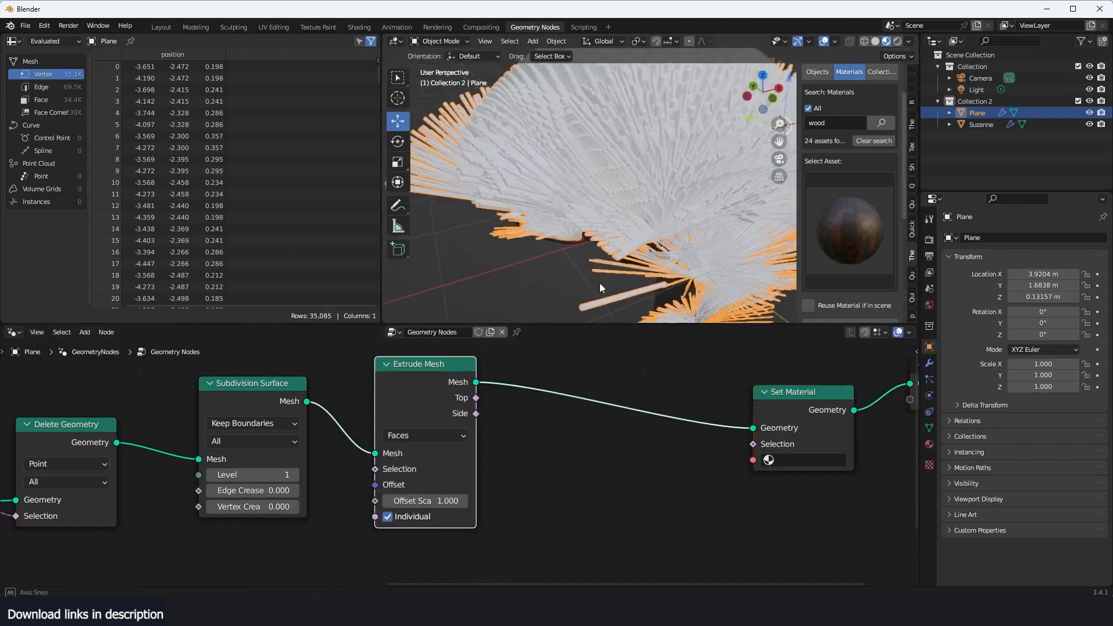
{"action": "middle_click_drag", "start_coordinate": [483, 474], "coordinate": [554, 474]}
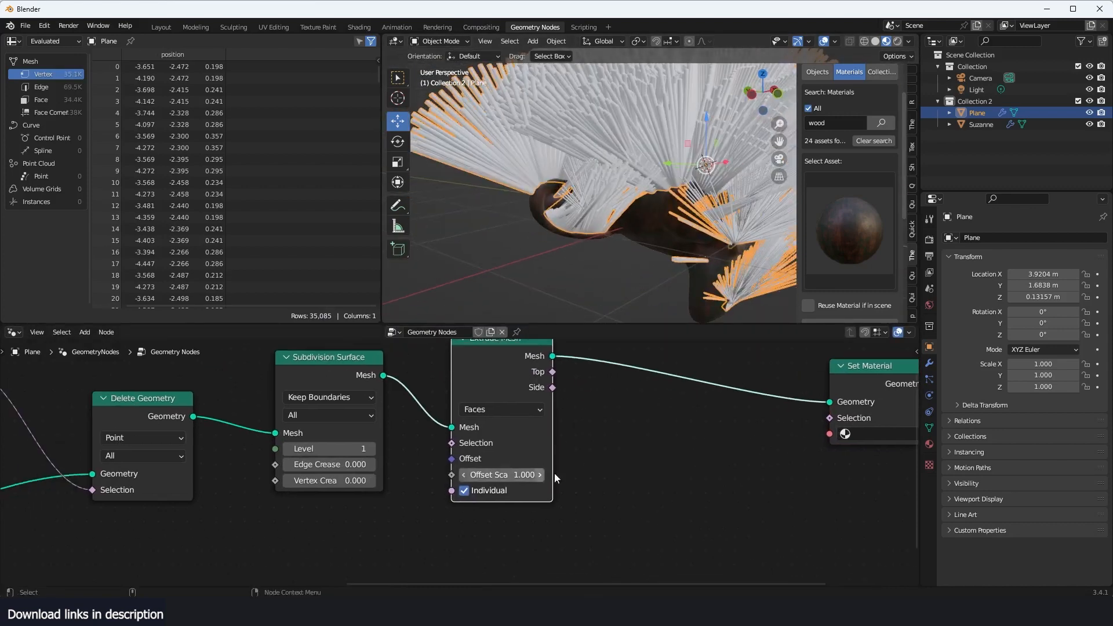
{"action": "left_click", "coordinate": [464, 491]}
{"action": "left_click_drag", "start_coordinate": [523, 476], "coordinate": [475, 477], "text": "shift"}
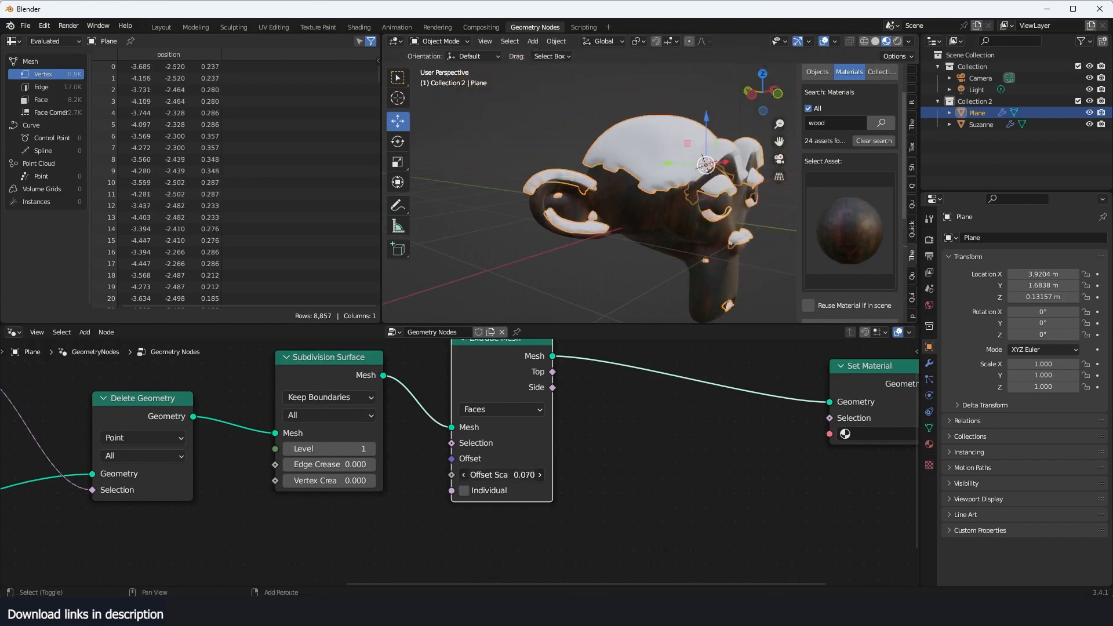
Duplicate the Subdivision Surface node and insert the copy between Extrude Mesh and Set Material
{"action": "scroll", "coordinate": [659, 261], "scroll_direction": "up", "scroll_amount": 4}
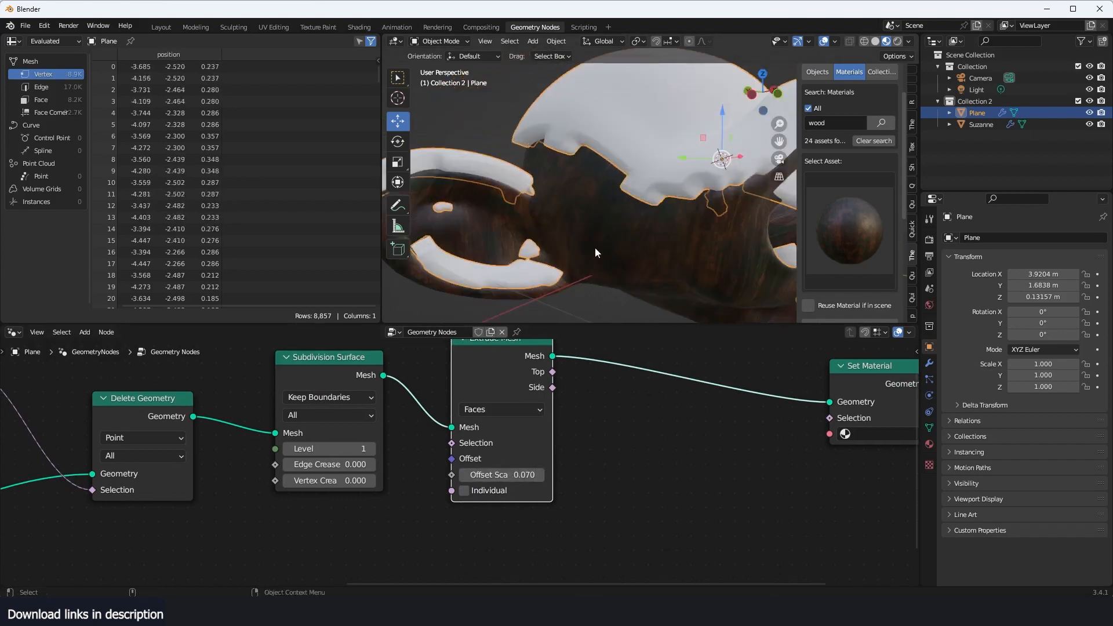
{"action": "middle_click_drag", "start_coordinate": [595, 248], "coordinate": [592, 220]}
{"action": "left_click", "coordinate": [326, 370]}
{"action": "key", "text": "shift+d"}
{"action": "left_click", "coordinate": [643, 363]}
{"action": "scroll", "coordinate": [507, 420], "scroll_direction": "up", "scroll_amount": 1}
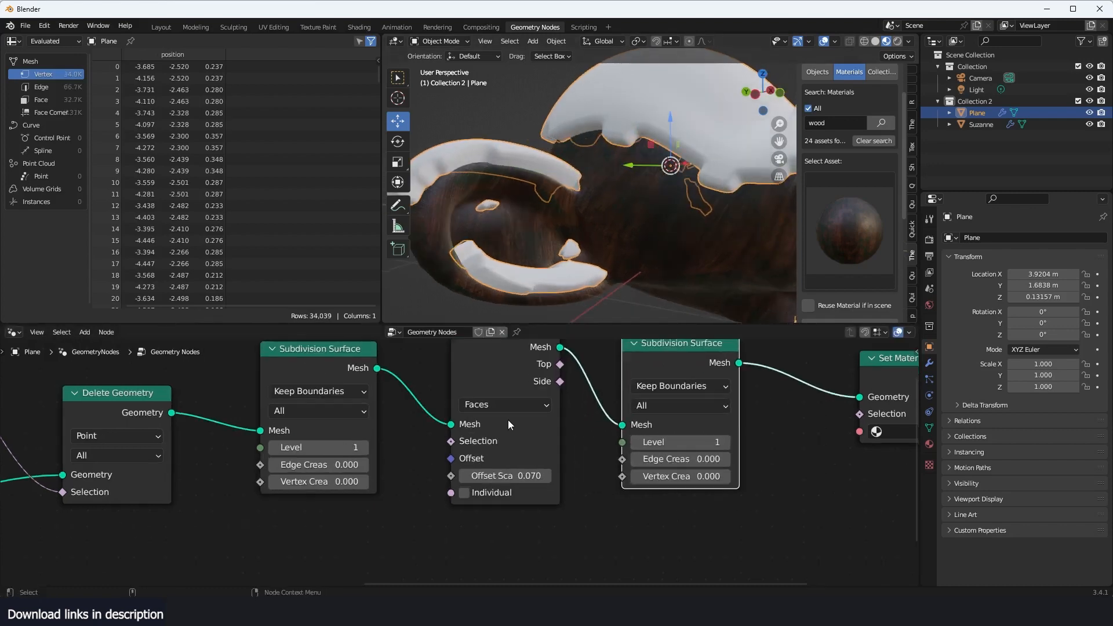
Set the Extrude Mesh Offset Scale to 0.040 and inspect the snow layer around the monkey head in solid shading
{"action": "left_click_drag", "start_coordinate": [515, 473], "coordinate": [496, 473]}
{"action": "left_click", "coordinate": [629, 301]}
{"action": "scroll", "coordinate": [629, 290], "scroll_direction": "down", "scroll_amount": 3}
{"action": "middle_click_drag", "start_coordinate": [629, 278], "coordinate": [589, 258]}
{"action": "scroll", "coordinate": [583, 304], "scroll_direction": "up", "scroll_amount": 3}
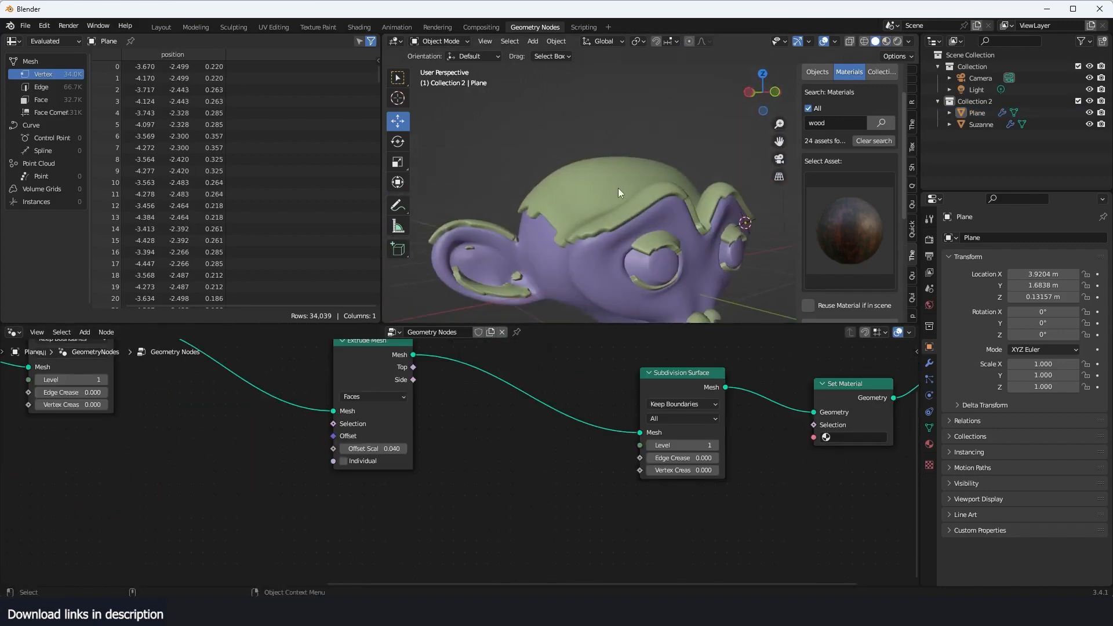
{"action": "middle_click_drag", "start_coordinate": [701, 192], "coordinate": [576, 207]}
{"action": "scroll", "coordinate": [548, 355], "scroll_direction": "down", "scroll_amount": 1}
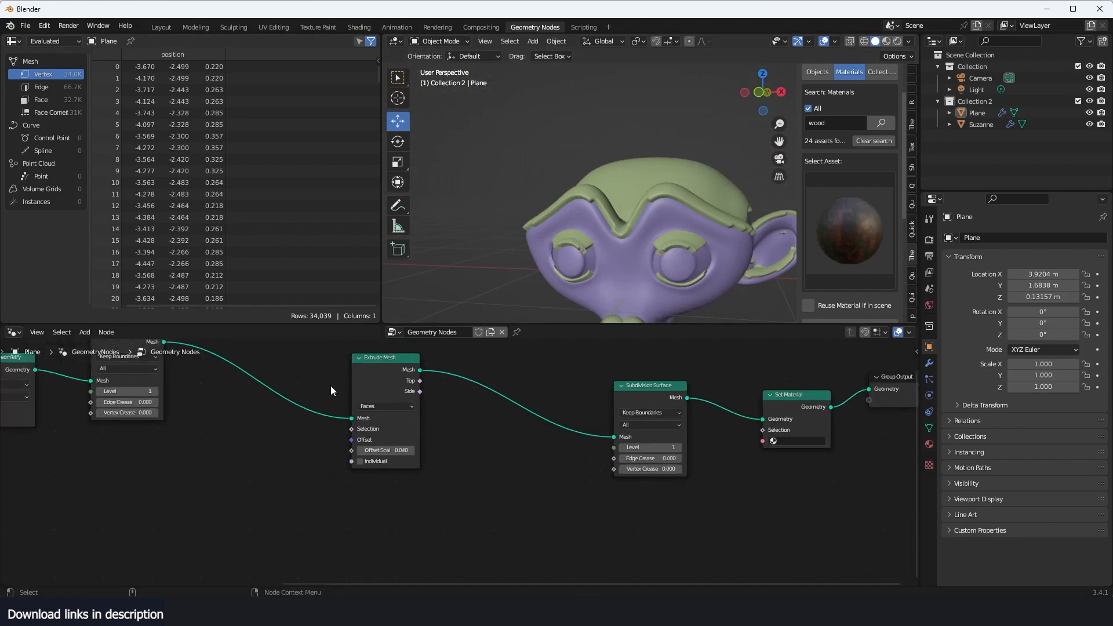
Make room after the Extrude Mesh node and insert a Set Position node on the link to Subdivision Surface
{"action": "left_click_drag", "start_coordinate": [379, 360], "coordinate": [297, 352]}
{"action": "key", "text": "shift+a"}
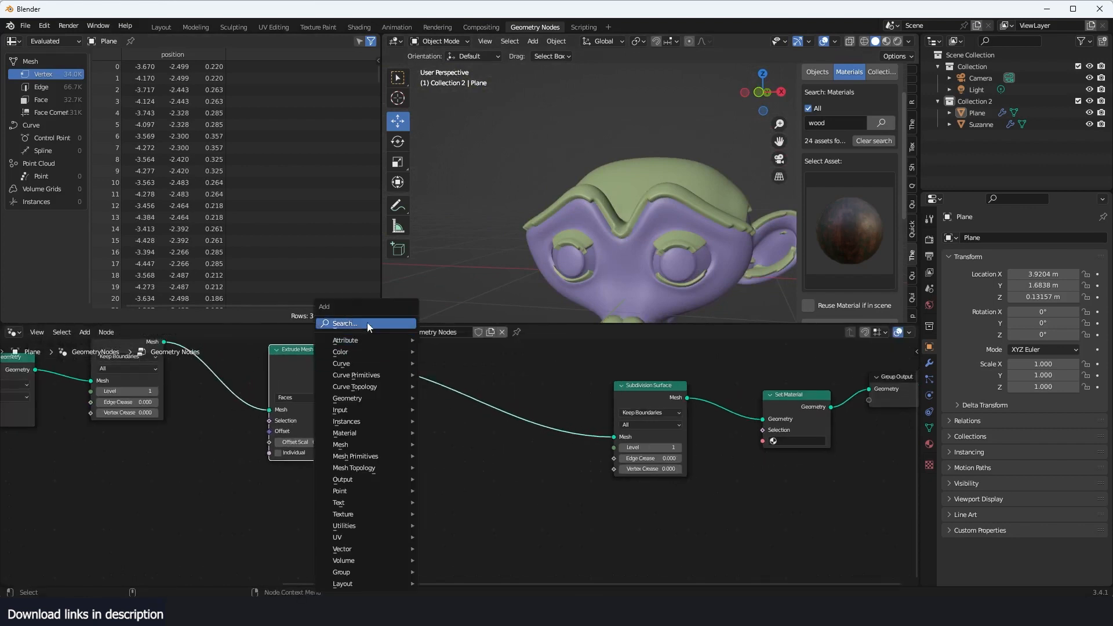
{"action": "left_click", "coordinate": [367, 324]}
{"action": "type", "text": "set"}
{"action": "left_click", "coordinate": [401, 366]}
{"action": "left_click", "coordinate": [401, 376]}
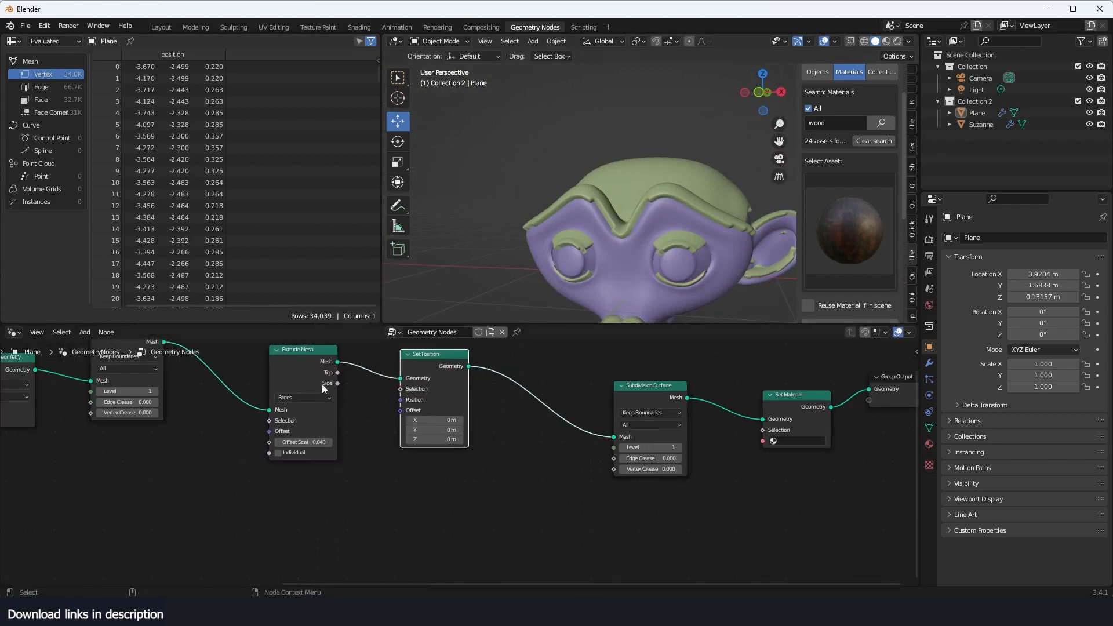
Move the Set Position node closer to the second Subdivision Surface node and set its Z offset to 0.36 m
{"action": "middle_click_drag", "start_coordinate": [321, 384], "coordinate": [532, 419]}
{"action": "scroll", "coordinate": [145, 412], "scroll_direction": "down", "scroll_amount": 1}
{"action": "scroll", "coordinate": [161, 420], "scroll_direction": "down", "scroll_amount": 2}
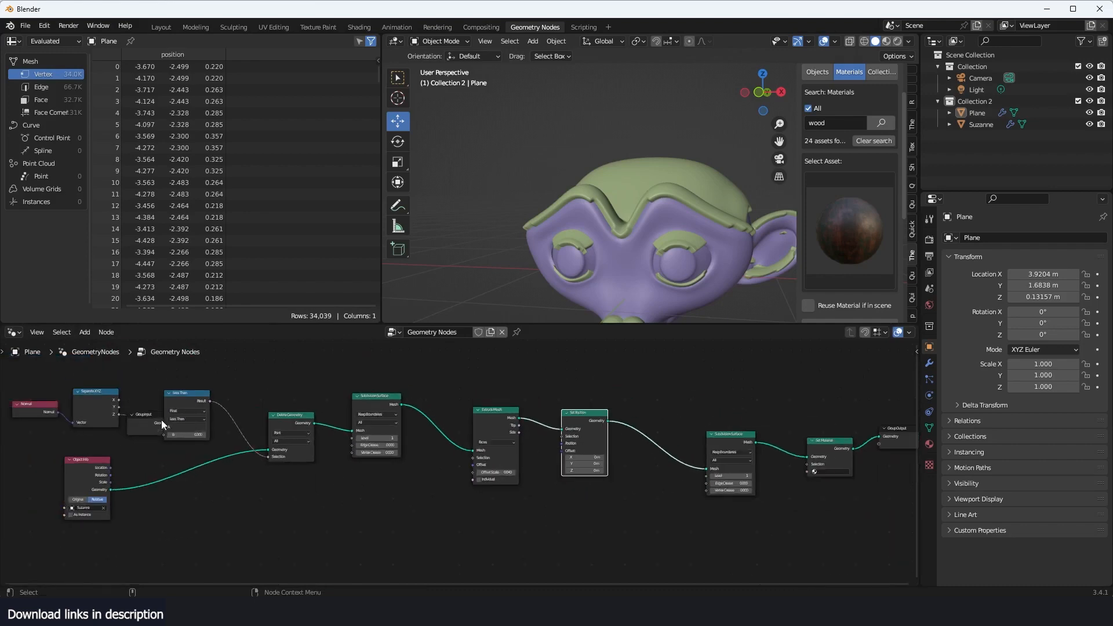
{"action": "middle_click_drag", "start_coordinate": [161, 419], "coordinate": [278, 407]}
{"action": "scroll", "coordinate": [285, 407], "scroll_direction": "up", "scroll_amount": 2}
{"action": "middle_click_drag", "start_coordinate": [377, 406], "coordinate": [141, 409]}
{"action": "scroll", "coordinate": [261, 418], "scroll_direction": "up", "scroll_amount": 6}
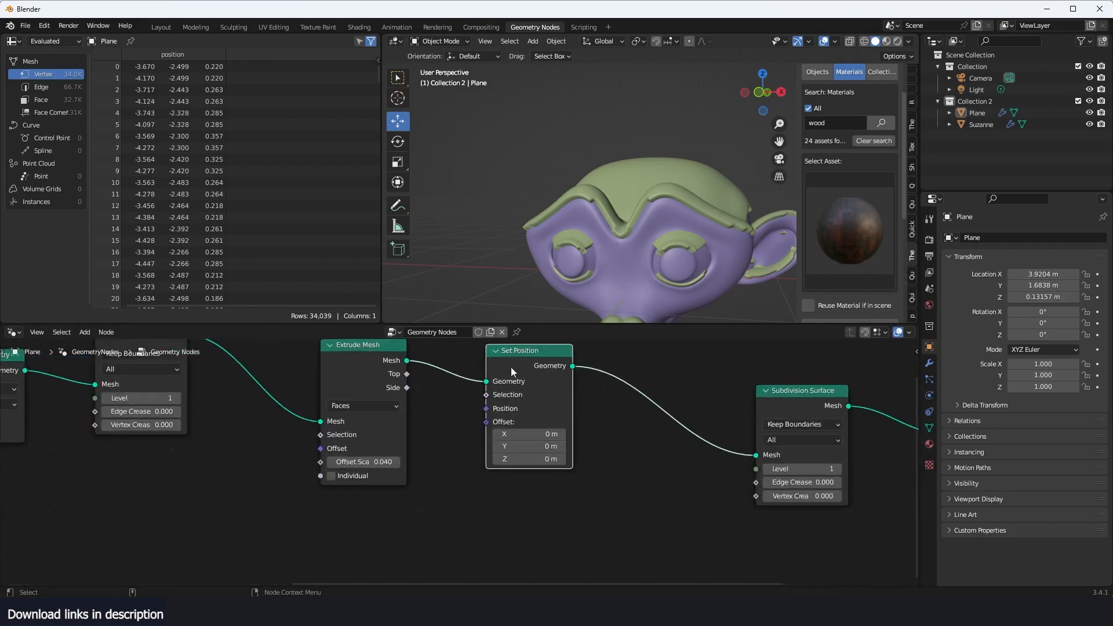
{"action": "left_click_drag", "start_coordinate": [511, 372], "coordinate": [607, 388]}
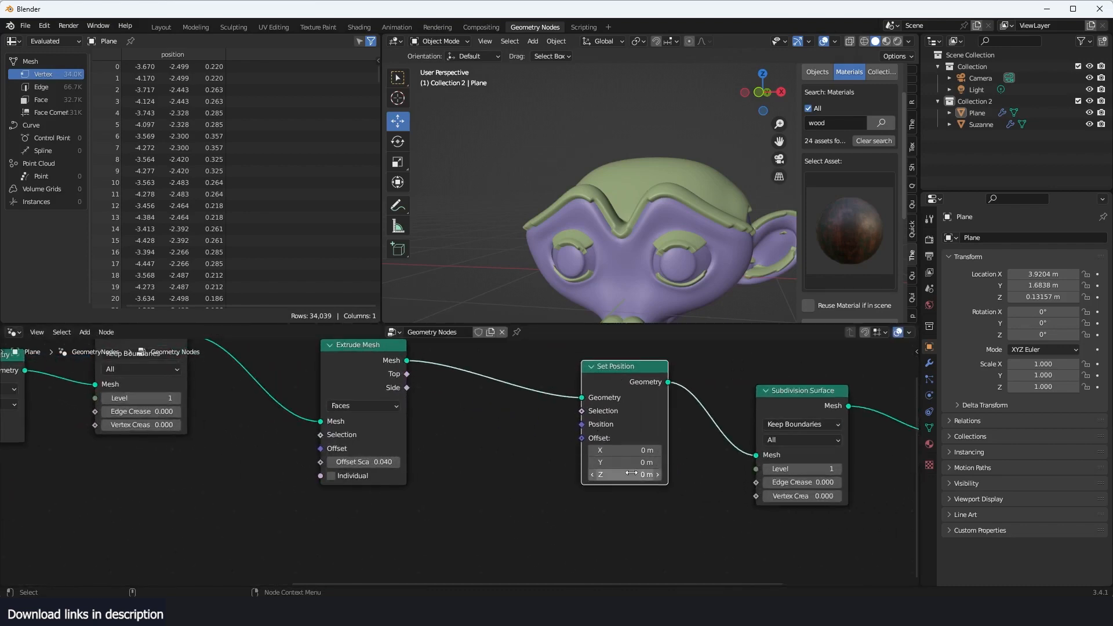
{"action": "left_click_drag", "start_coordinate": [631, 473], "coordinate": [660, 474]}
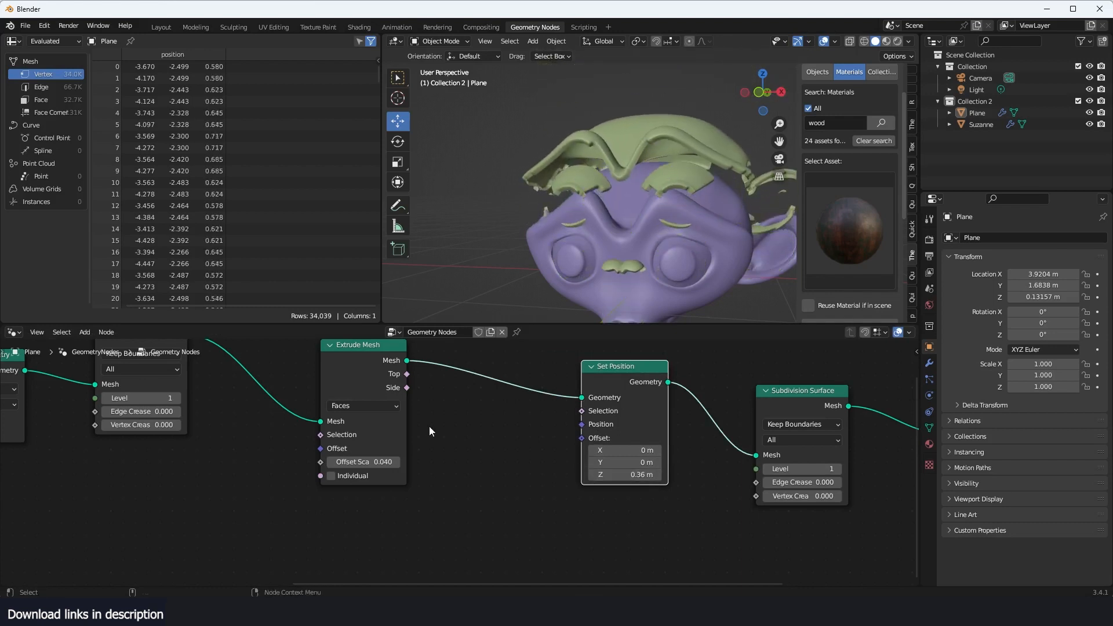
Link Extrude Mesh's Top output to Set Position's Selection, set the Z offset to 0.26 m and inspect the raised snow
{"action": "left_click", "coordinate": [407, 378]}
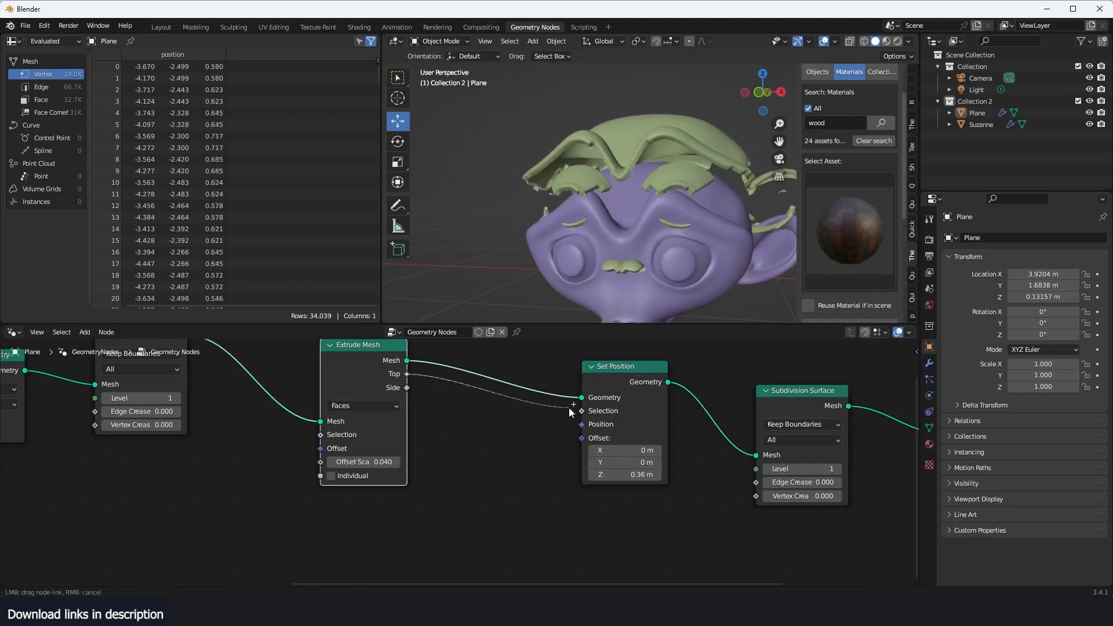
{"action": "left_click_drag", "start_coordinate": [579, 413], "coordinate": [578, 413]}
{"action": "middle_click_drag", "start_coordinate": [643, 237], "coordinate": [563, 252]}
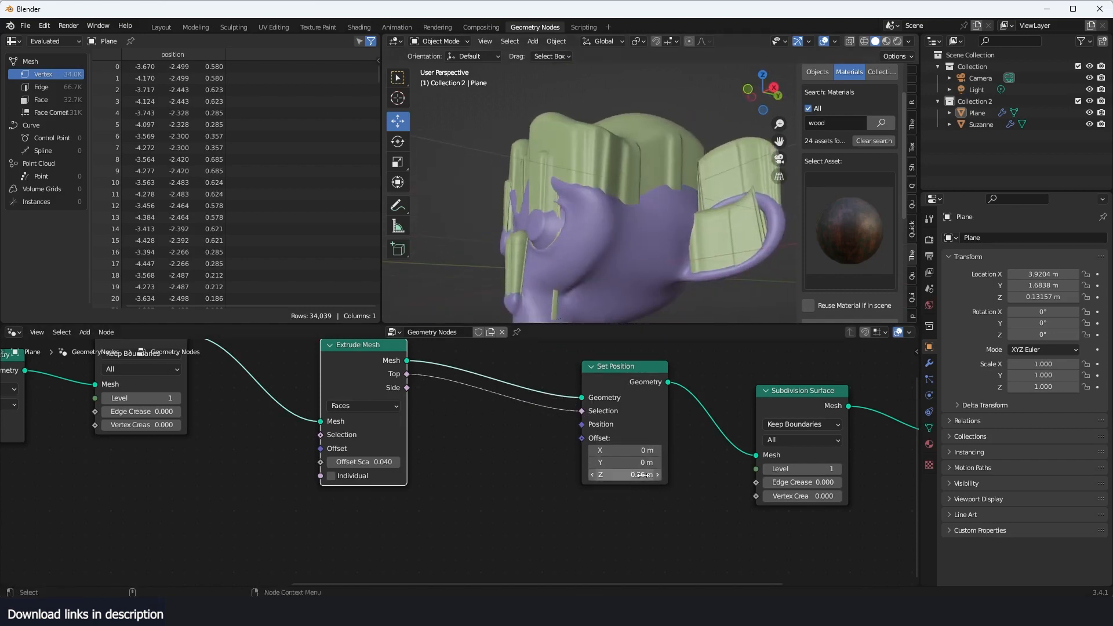
{"action": "left_click_drag", "start_coordinate": [627, 475], "coordinate": [620, 475]}
{"action": "scroll", "coordinate": [635, 238], "scroll_direction": "up", "scroll_amount": 4}
{"action": "middle_click_drag", "start_coordinate": [634, 238], "coordinate": [718, 236]}
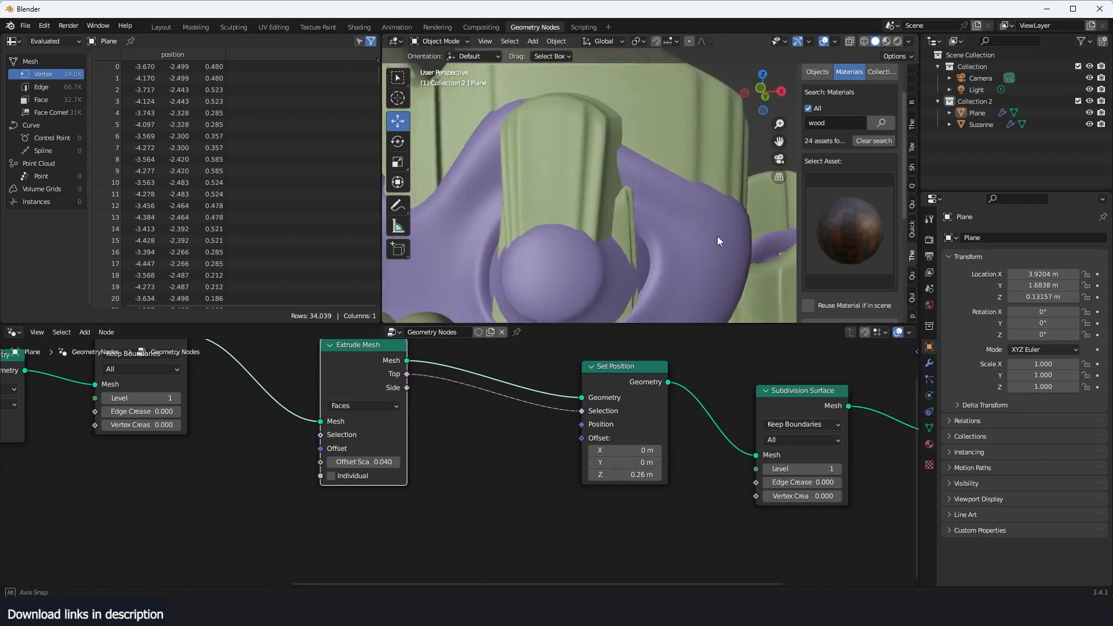
{"action": "middle_click_drag", "start_coordinate": [719, 176], "coordinate": [607, 235]}
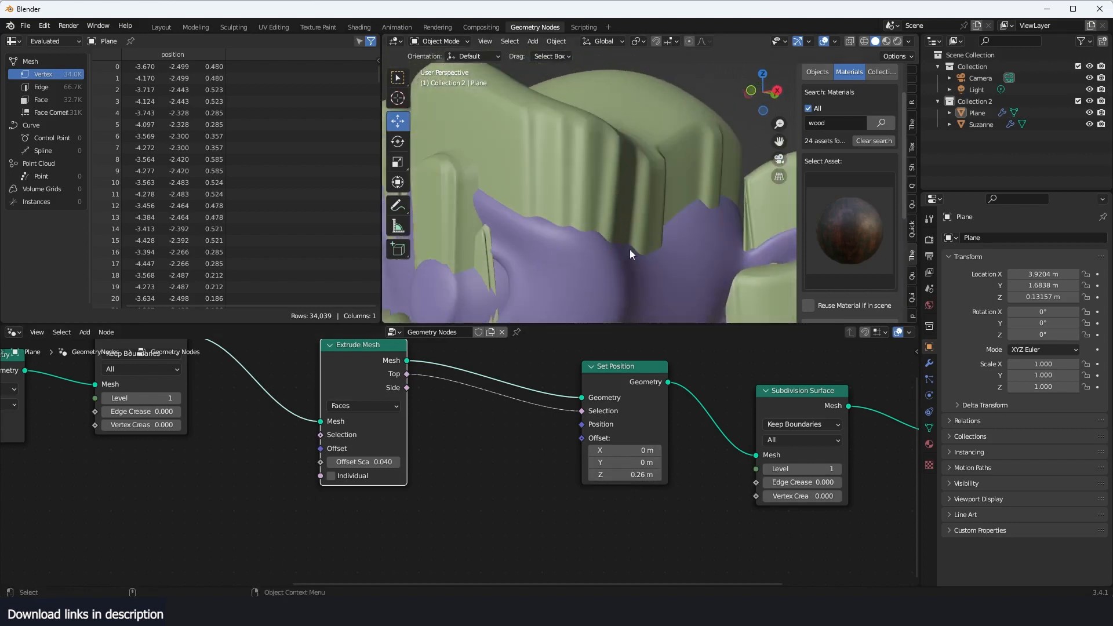
{"action": "middle_click_drag", "start_coordinate": [683, 222], "coordinate": [605, 243]}
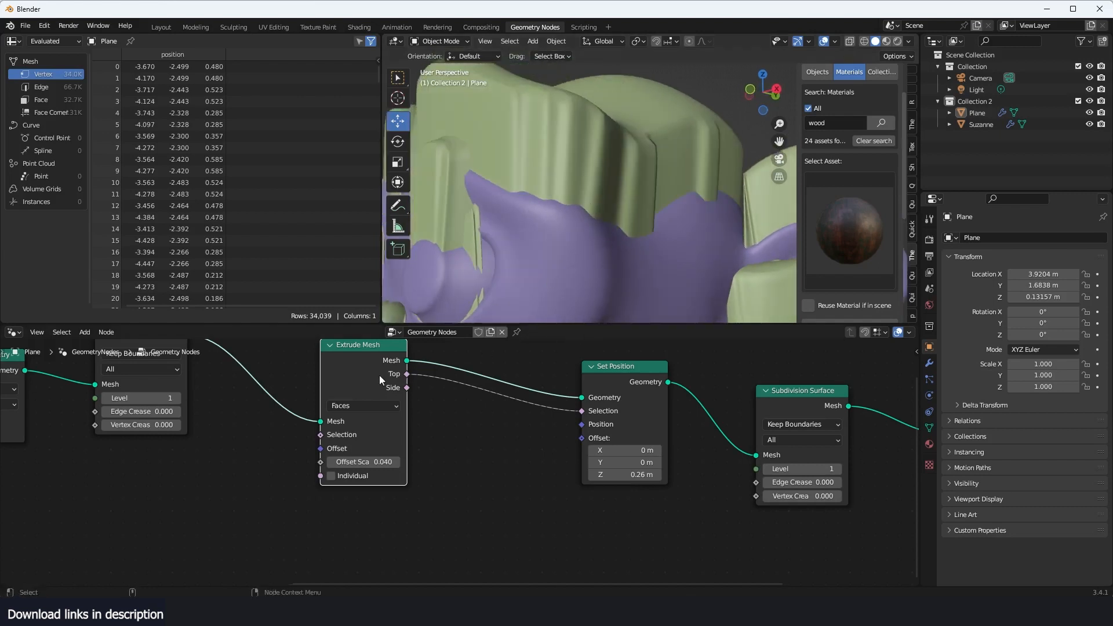
Reposition the Extrude Mesh node, add a Normal node below it and connect Normal to Set Position's Offset
{"action": "scroll", "coordinate": [447, 447], "scroll_direction": "down", "scroll_amount": 4}
{"action": "middle_click_drag", "start_coordinate": [447, 447], "coordinate": [472, 430]}
{"action": "scroll", "coordinate": [429, 414], "scroll_direction": "up", "scroll_amount": 2}
{"action": "left_click_drag", "start_coordinate": [389, 370], "coordinate": [356, 349]}
{"action": "scroll", "coordinate": [416, 404], "scroll_direction": "down", "scroll_amount": 2}
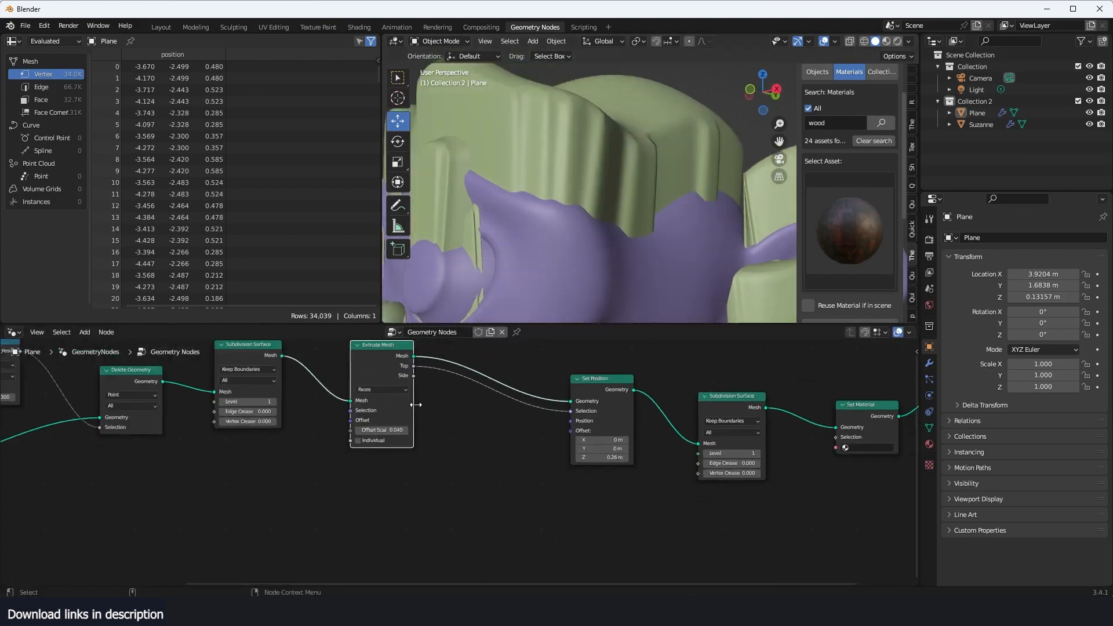
{"action": "scroll", "coordinate": [435, 398], "scroll_direction": "up", "scroll_amount": 2}
{"action": "mouse_move", "coordinate": [416, 405]}
{"action": "middle_mouse_down"}
{"action": "mouse_move", "coordinate": [435, 398]}
{"action": "mouse_move", "coordinate": [425, 428]}
{"action": "mouse_move", "coordinate": [404, 421]}
{"action": "middle_mouse_up"}
{"action": "key", "text": "shift+a"}
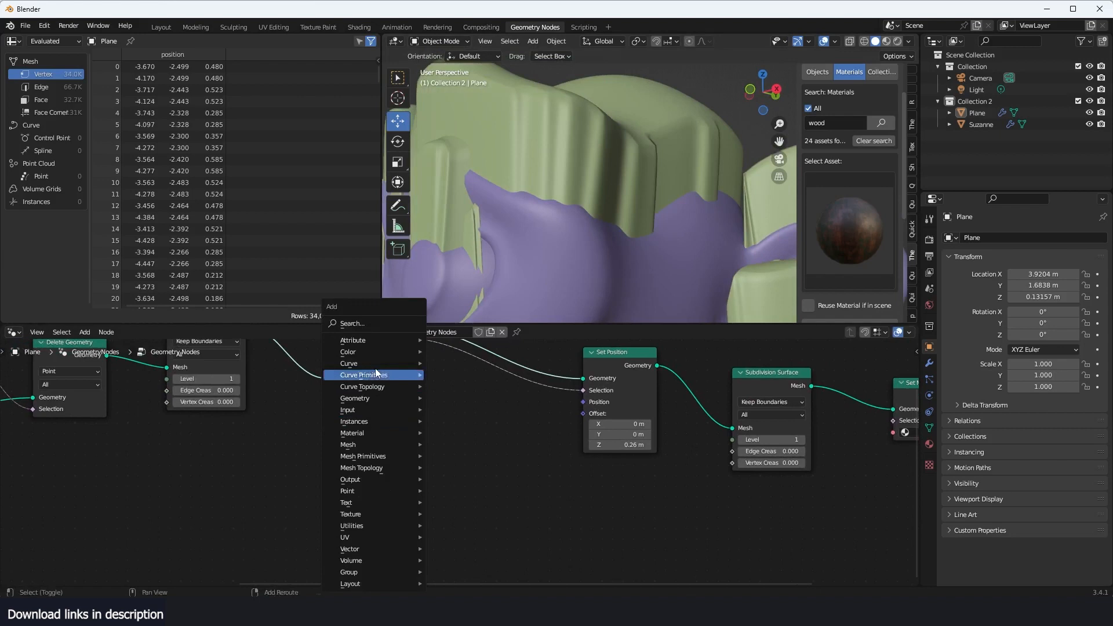
{"action": "left_click", "coordinate": [378, 324]}
{"action": "type", "text": "noma"}
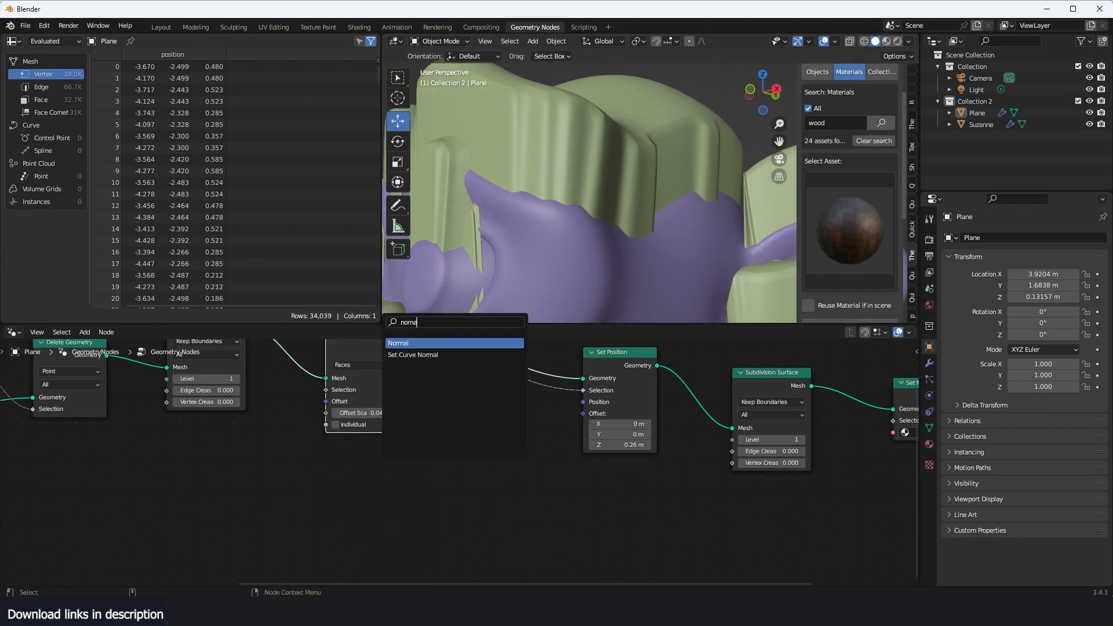
{"action": "key", "text": "Return"}
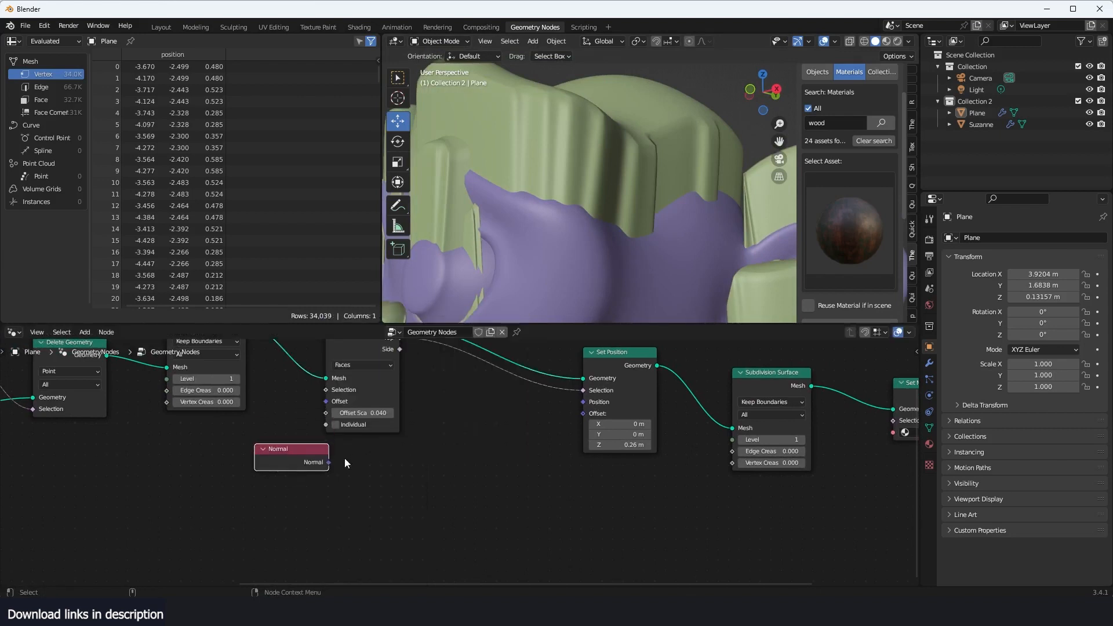
{"action": "left_click_drag", "start_coordinate": [333, 461], "coordinate": [583, 413]}
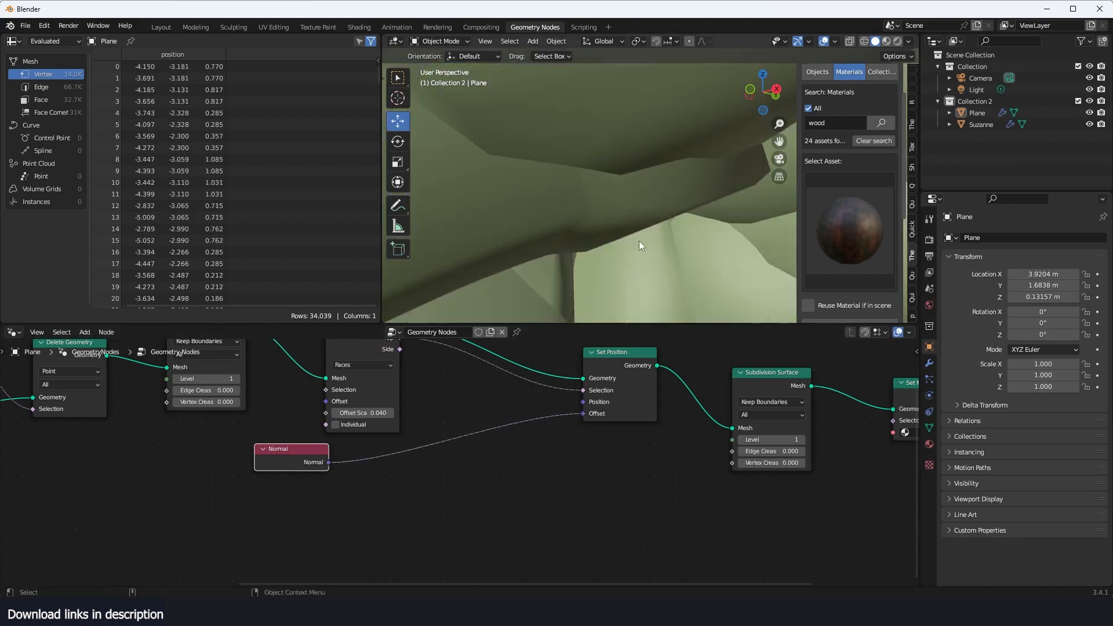
{"action": "mouse_move", "coordinate": [638, 210]}
{"action": "middle_mouse_down"}
{"action": "mouse_move", "coordinate": [710, 213]}
{"action": "mouse_move", "coordinate": [653, 190]}
{"action": "mouse_move", "coordinate": [627, 198]}
{"action": "middle_mouse_up"}
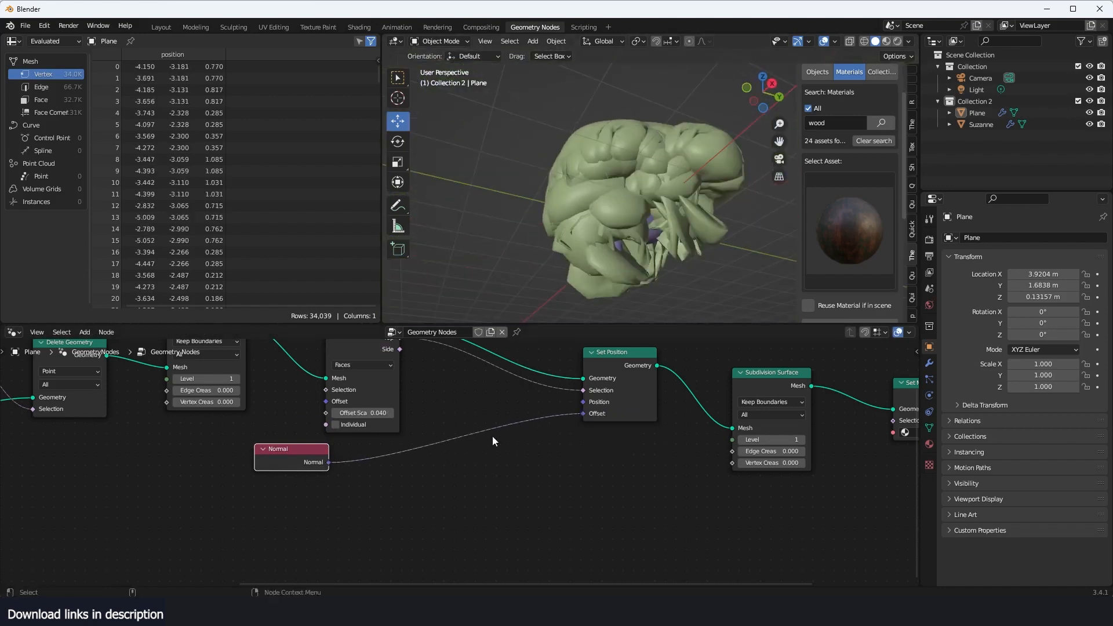
Insert a Vector Math node on the link between Normal and Set Position's Offset
{"action": "scroll", "coordinate": [458, 438], "scroll_direction": "up", "scroll_amount": 1}
{"action": "key", "text": "shift+a"}
{"action": "left_click", "coordinate": [432, 324]}
{"action": "type", "text": "vec"}
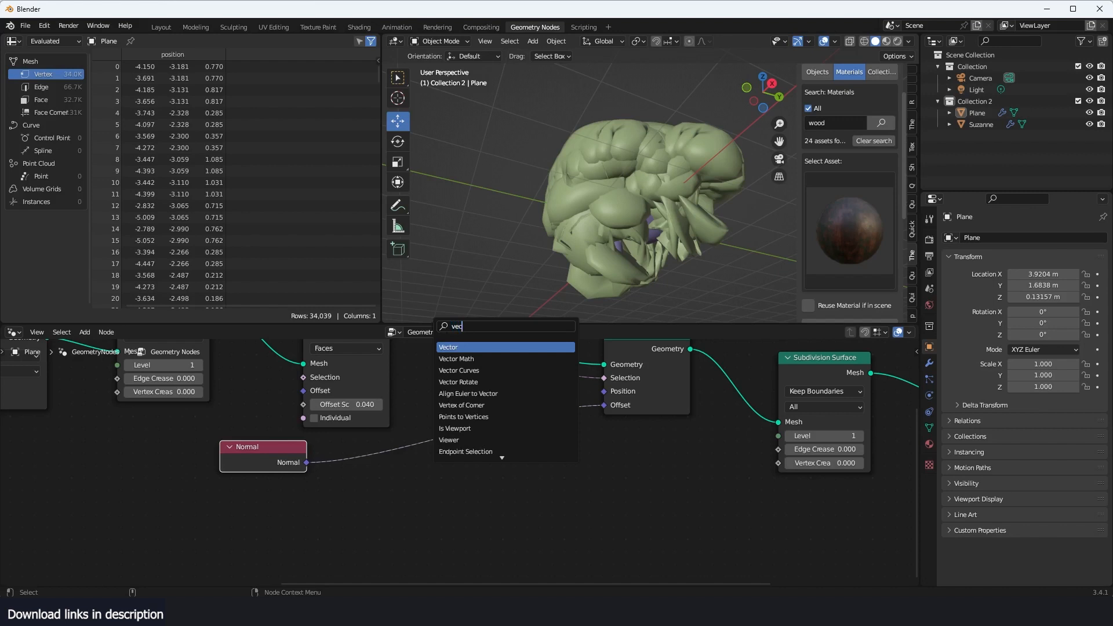
{"action": "left_click", "coordinate": [546, 360]}
{"action": "left_click", "coordinate": [525, 439]}
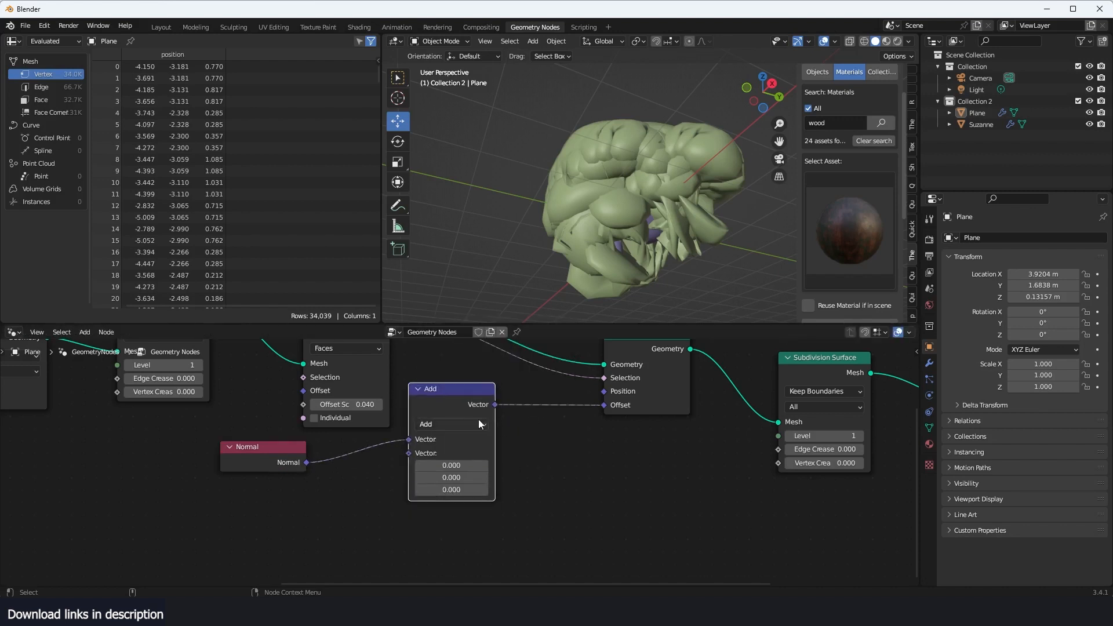
Change the Vector Math operation to Scale and set its scale factor to 0.650
{"action": "left_click", "coordinate": [479, 423]}
{"action": "left_click", "coordinate": [468, 223]}
{"action": "left_click", "coordinate": [462, 424]}
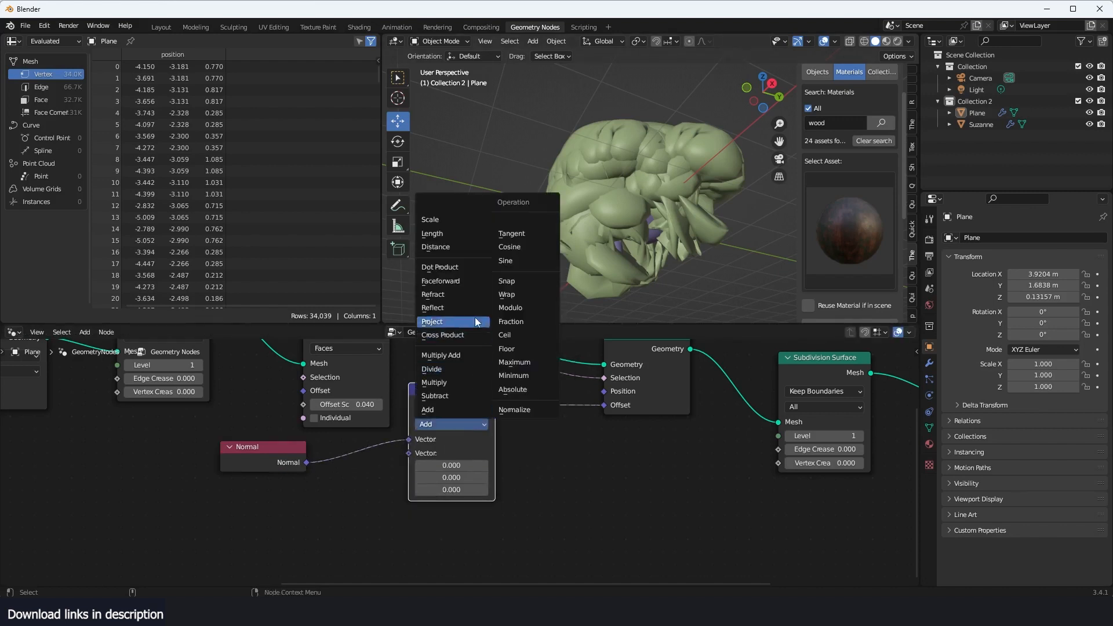
{"action": "left_click", "coordinate": [445, 216]}
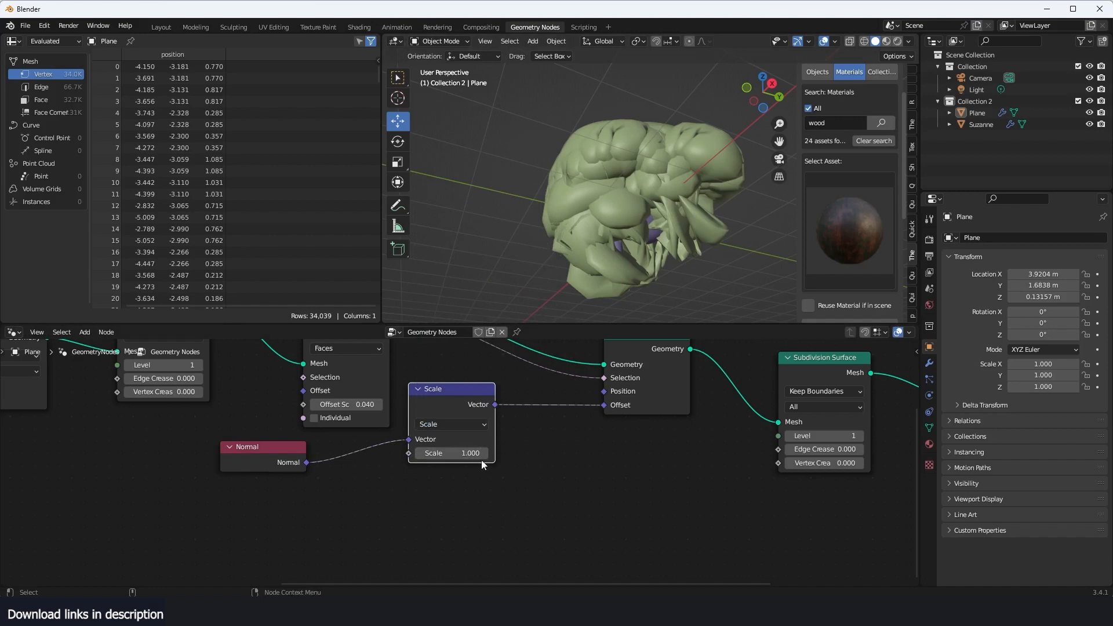
{"action": "left_click_drag", "start_coordinate": [481, 454], "coordinate": [474, 455]}
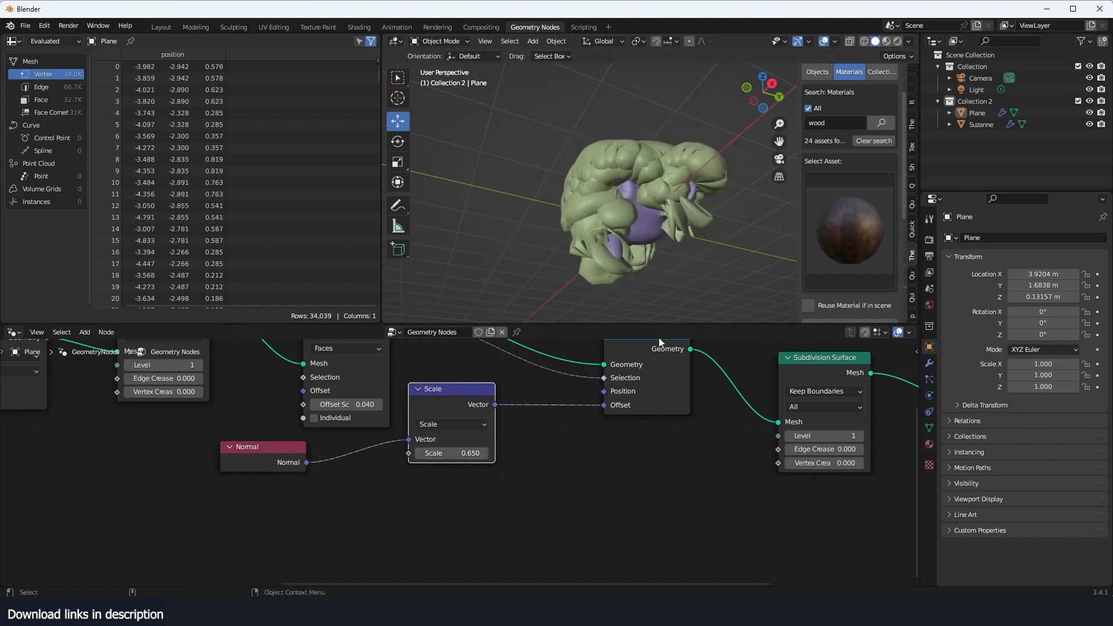
{"action": "middle_click_drag", "start_coordinate": [670, 240], "coordinate": [676, 288]}
Shift the vector Scale node toward Set Position and reduce its scale factor to 0.070 while checking the snow thickness
{"action": "left_click_drag", "start_coordinate": [454, 393], "coordinate": [476, 399]}
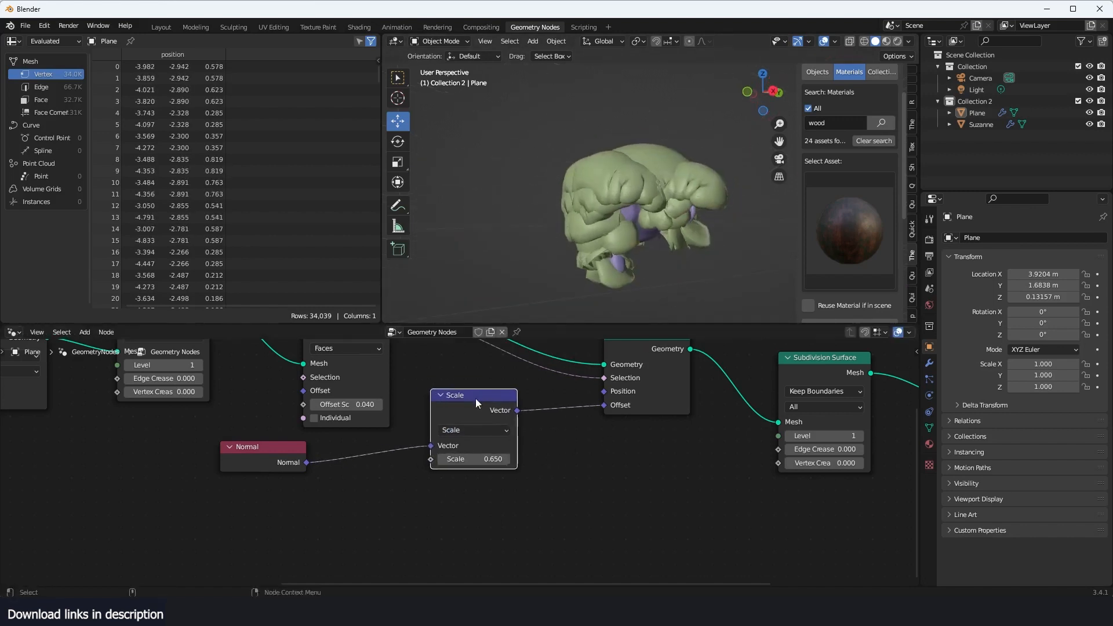
{"action": "left_click_drag", "start_coordinate": [489, 461], "coordinate": [471, 461]}
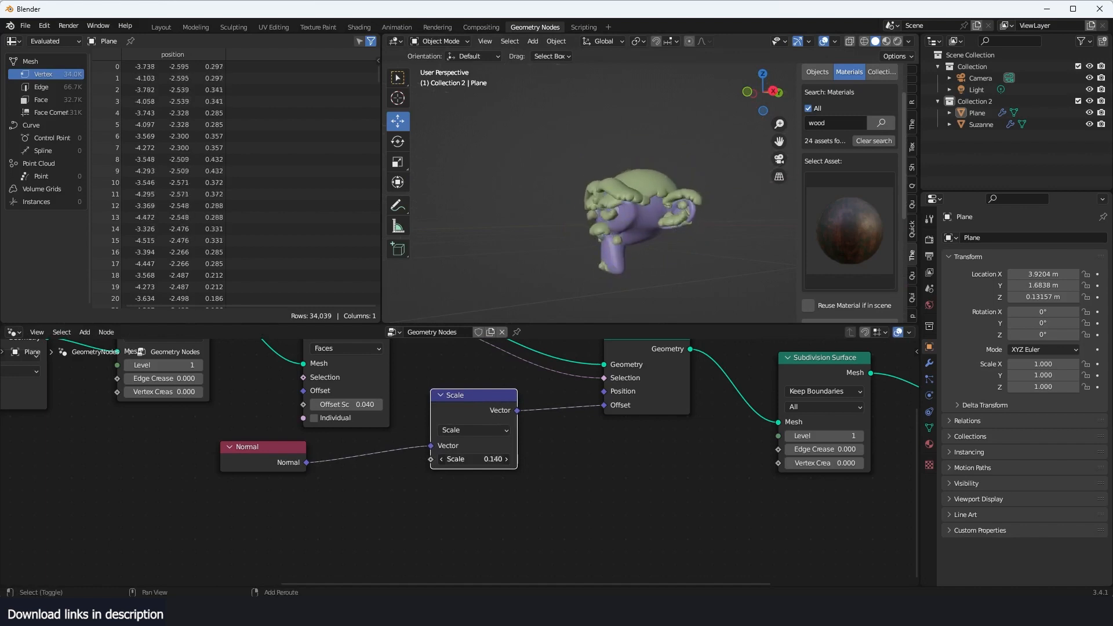
{"action": "scroll", "coordinate": [538, 449], "scroll_direction": "up", "scroll_amount": 1}
{"action": "scroll", "coordinate": [540, 452], "scroll_direction": "up", "scroll_amount": 2}
{"action": "scroll", "coordinate": [642, 254], "scroll_direction": "up", "scroll_amount": 6}
{"action": "middle_click_drag", "start_coordinate": [642, 254], "coordinate": [696, 274]}
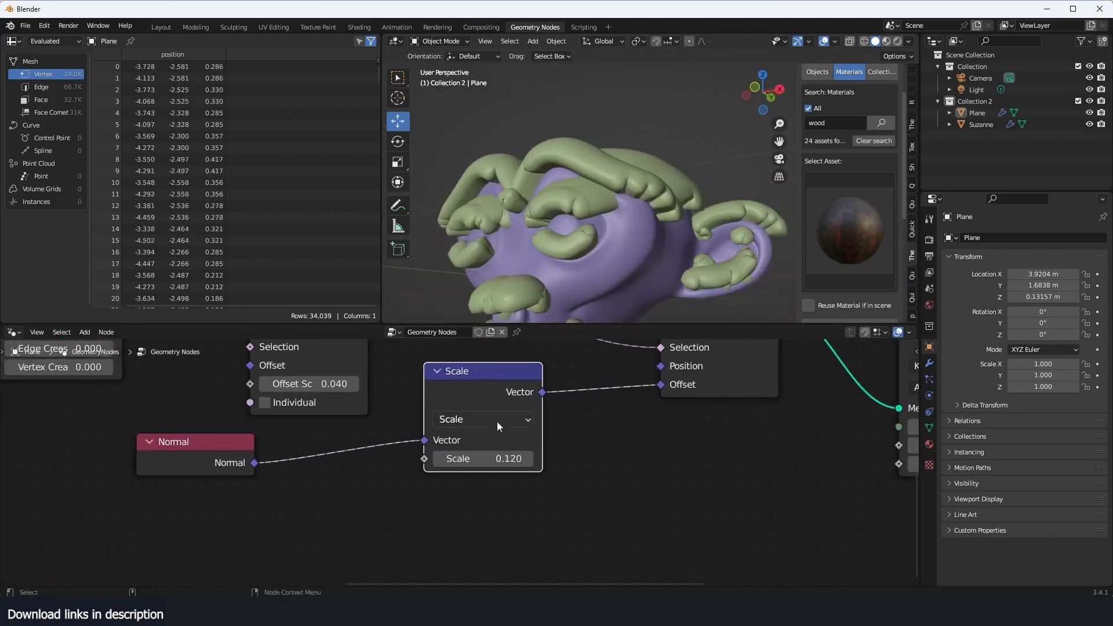
{"action": "middle_click_drag", "start_coordinate": [439, 474], "coordinate": [485, 460]}
{"action": "left_click_drag", "start_coordinate": [487, 445], "coordinate": [474, 445]}
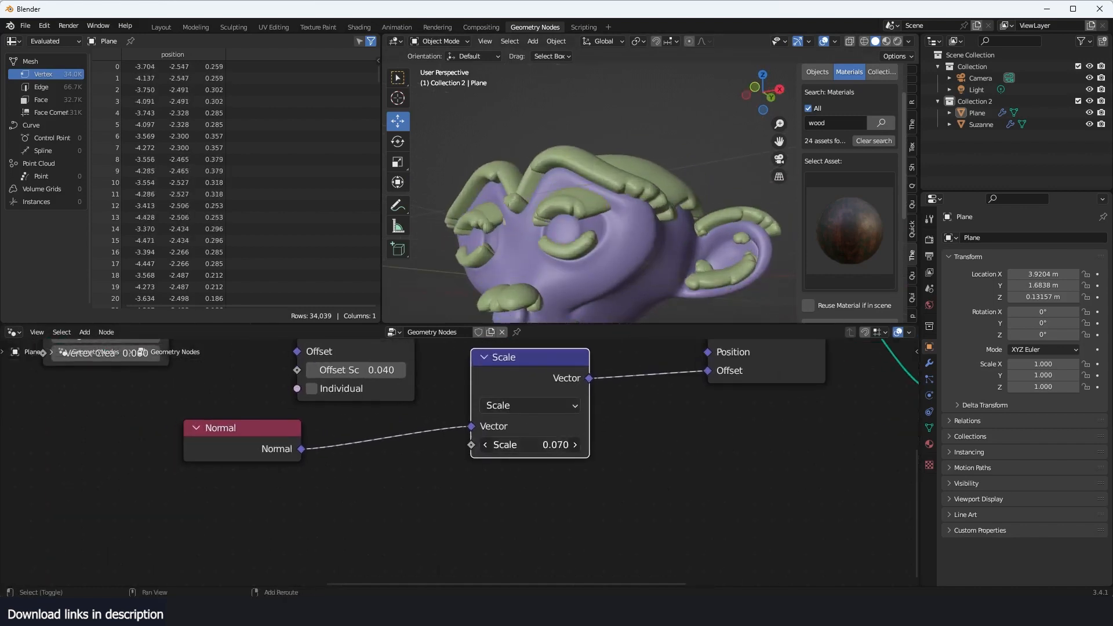
Add a Noise Texture node below Normal and connect its Color output to the vector Scale node's Scale input
{"action": "middle_click_drag", "start_coordinate": [509, 467], "coordinate": [594, 453]}
{"action": "key", "text": "shift+a"}
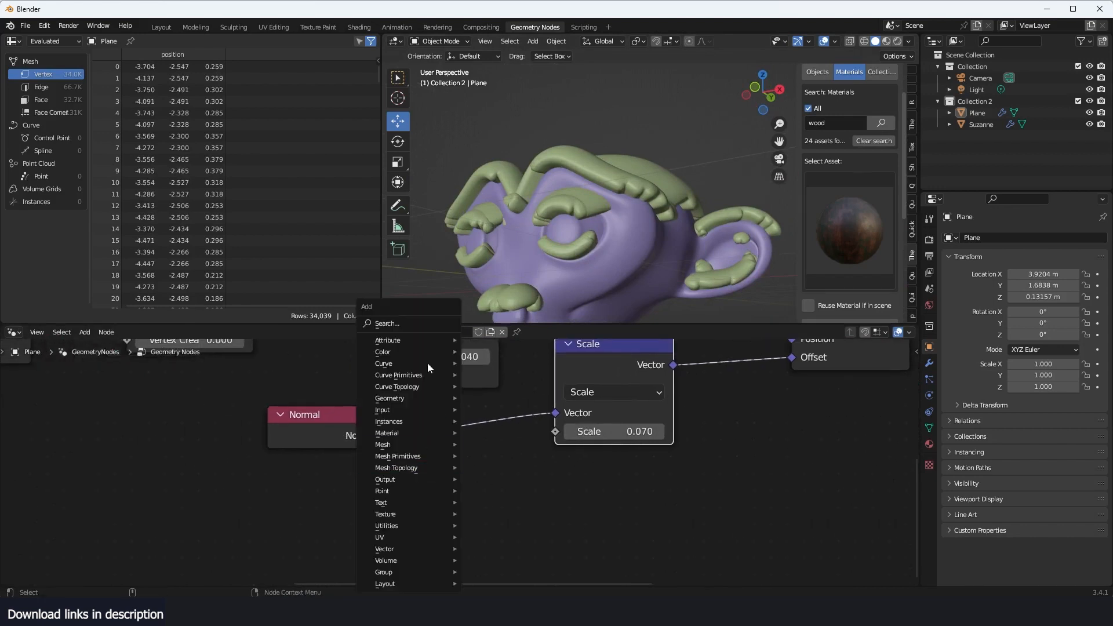
{"action": "left_click", "coordinate": [405, 327]}
{"action": "type", "text": "noise"}
{"action": "key", "text": "Return"}
{"action": "left_click", "coordinate": [320, 502]}
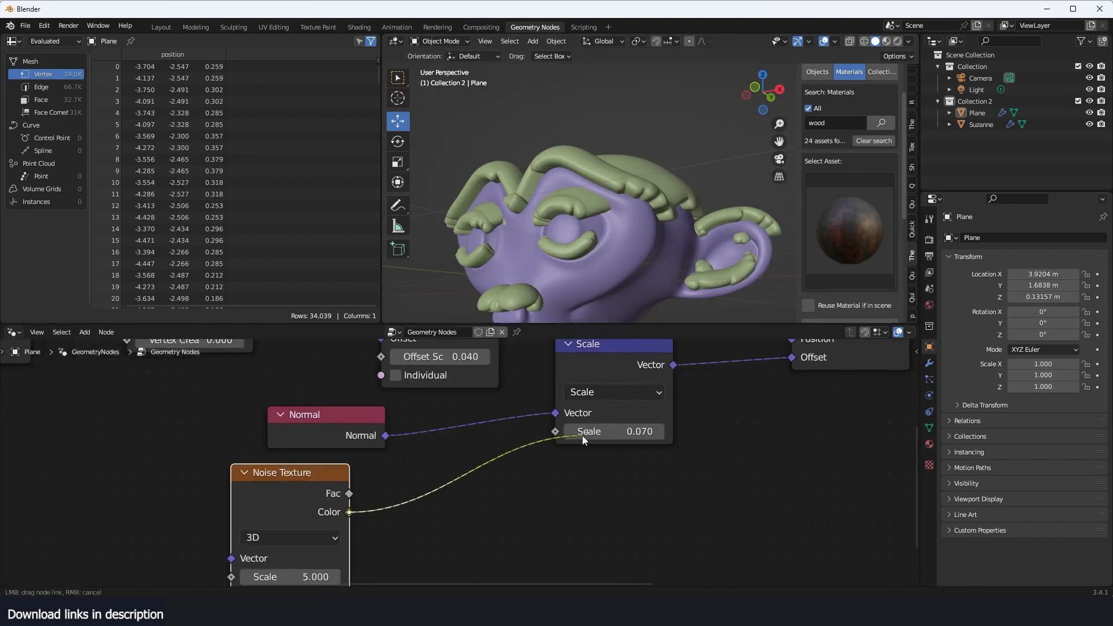
{"action": "left_click_drag", "start_coordinate": [582, 436], "coordinate": [572, 433]}
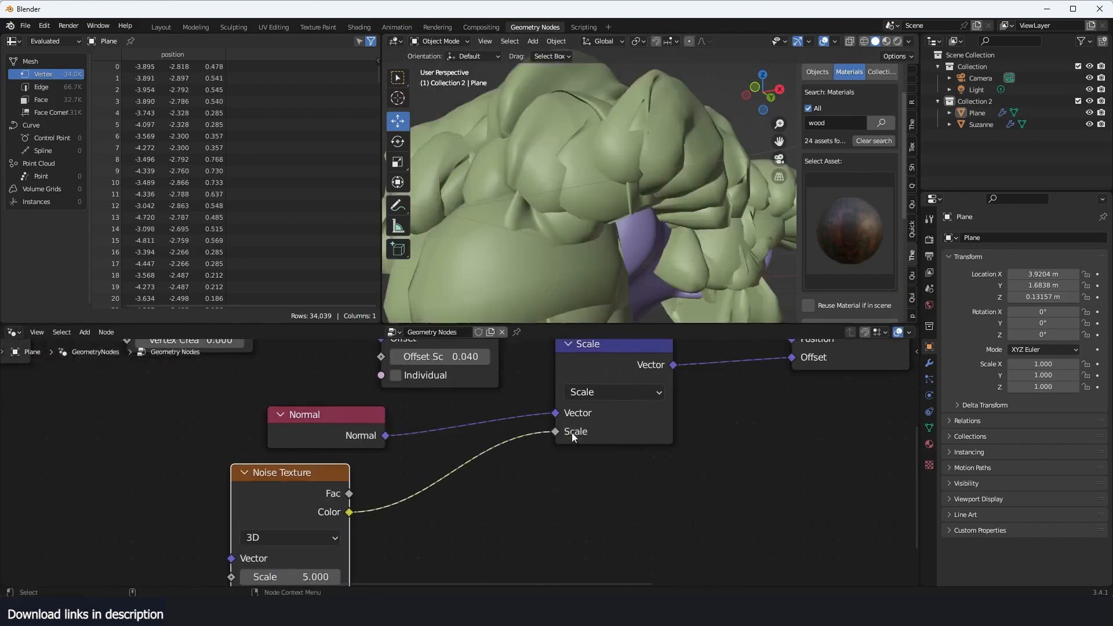
Set the Noise Texture's Scale to 26.960, Detail to 9.200 and Roughness to 0.642
{"action": "middle_click_drag", "start_coordinate": [683, 71], "coordinate": [586, 285]}
{"action": "scroll", "coordinate": [605, 464], "scroll_direction": "down", "scroll_amount": 2}
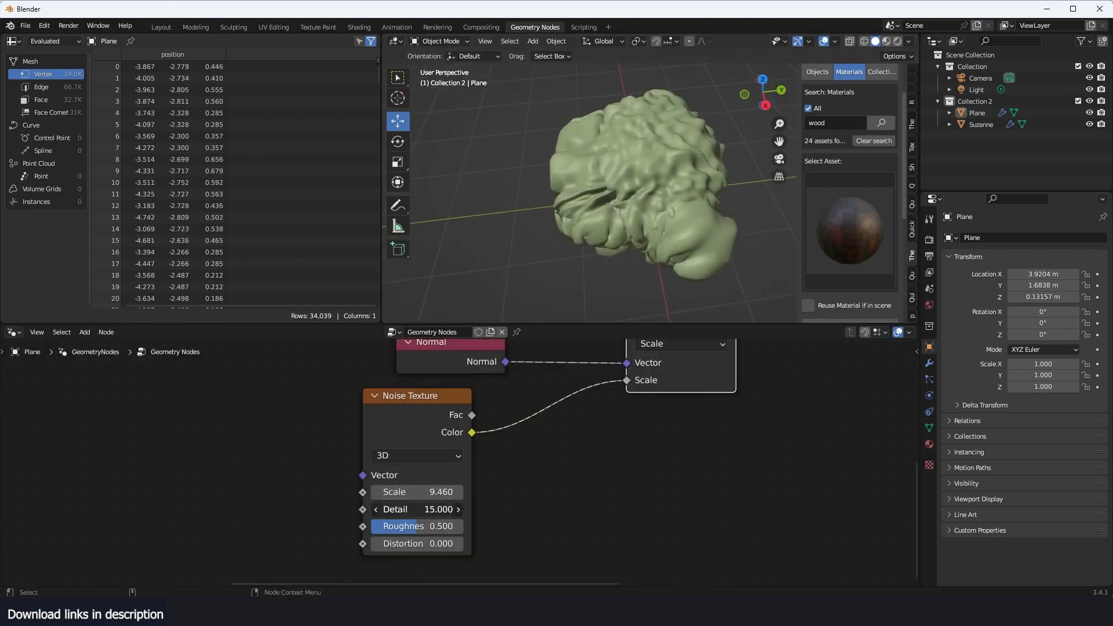
{"action": "left_click_drag", "start_coordinate": [440, 512], "coordinate": [433, 511]}
{"action": "left_click", "coordinate": [441, 512]}
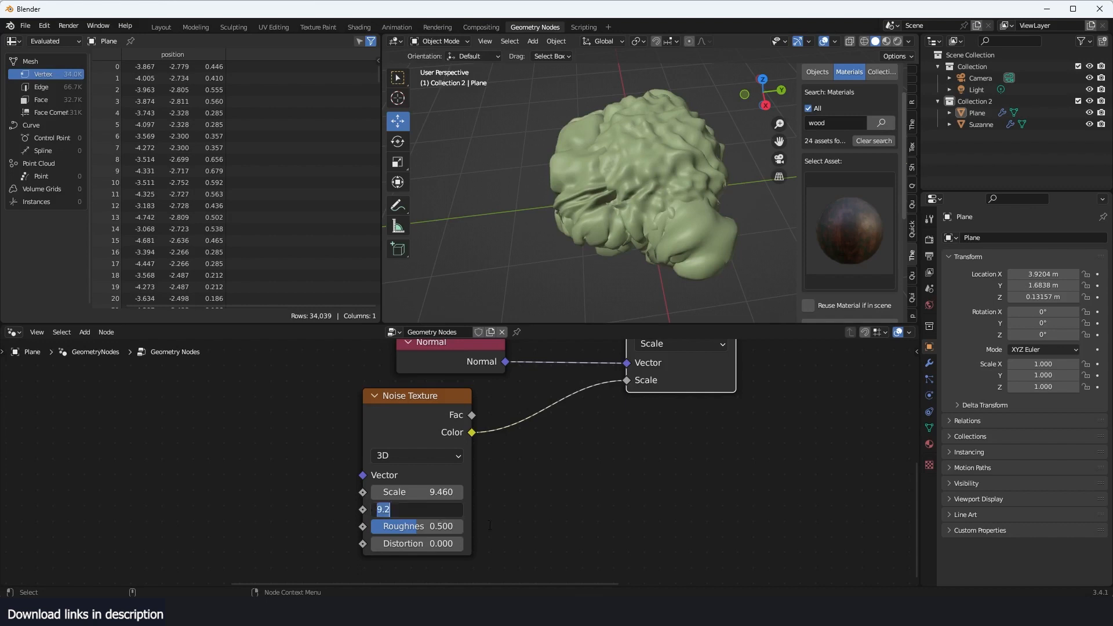
{"action": "key", "text": "Return"}
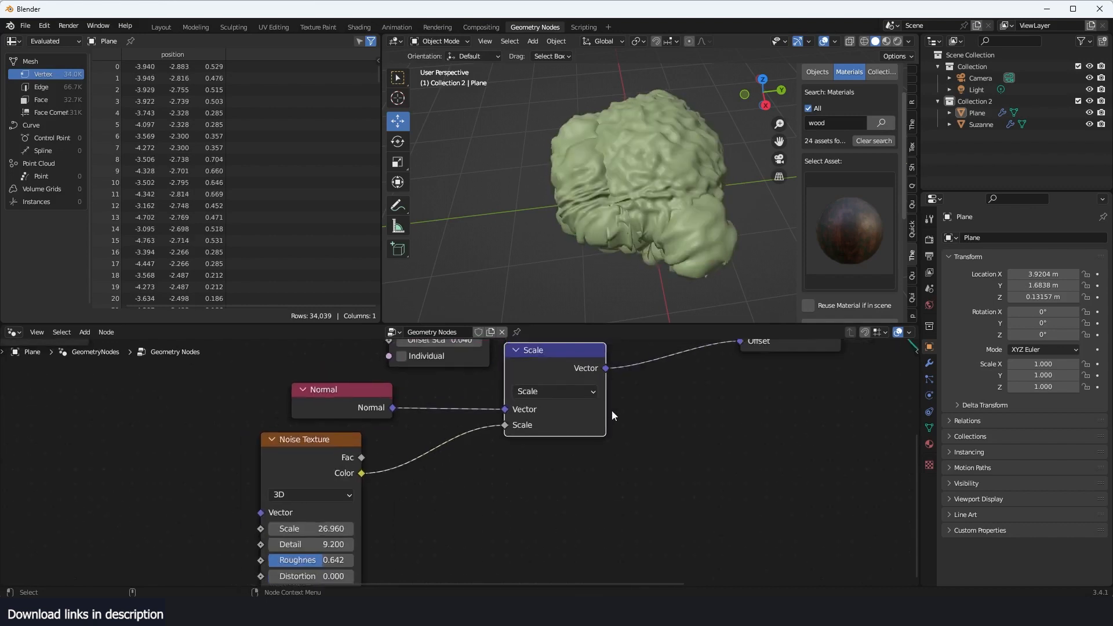
Move the vector Scale node beside the Noise Texture, duplicate it and insert the copy before Set Position's Offset
{"action": "scroll", "coordinate": [611, 411], "scroll_direction": "down", "scroll_amount": 1}
{"action": "left_click_drag", "start_coordinate": [549, 378], "coordinate": [500, 420]}
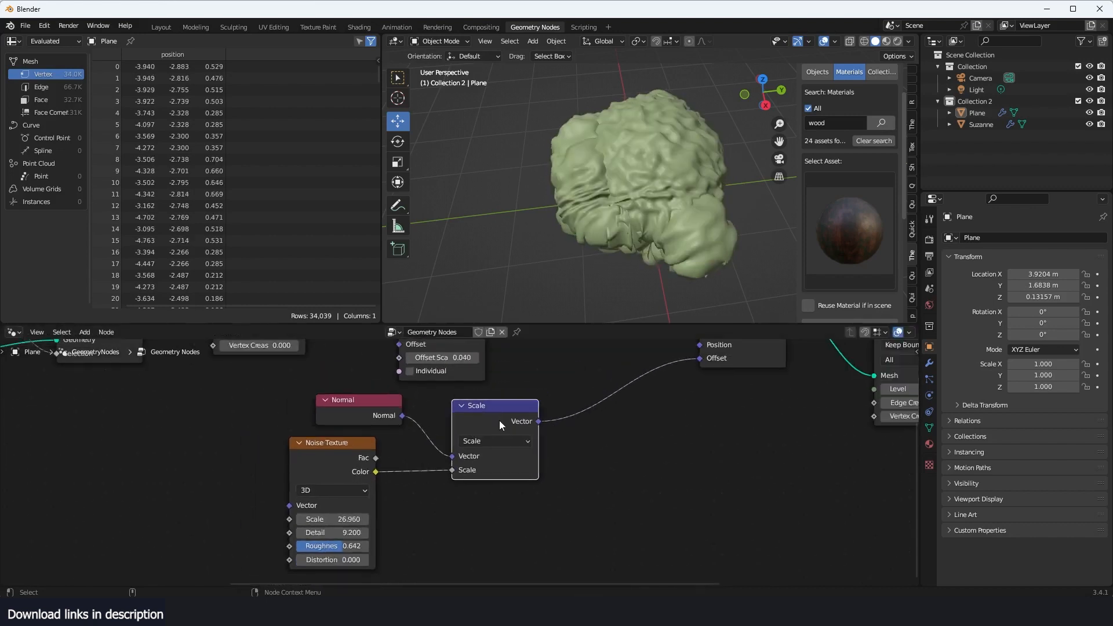
{"action": "key", "text": "shift+d"}
{"action": "left_click", "coordinate": [635, 388]}
Inspect the noisy snow surface on the head and set the duplicated Scale node's factor to 0.040
{"action": "scroll", "coordinate": [624, 468], "scroll_direction": "up", "scroll_amount": 3}
{"action": "middle_click_drag", "start_coordinate": [676, 130], "coordinate": [733, 111]}
{"action": "scroll", "coordinate": [618, 192], "scroll_direction": "up", "scroll_amount": 2}
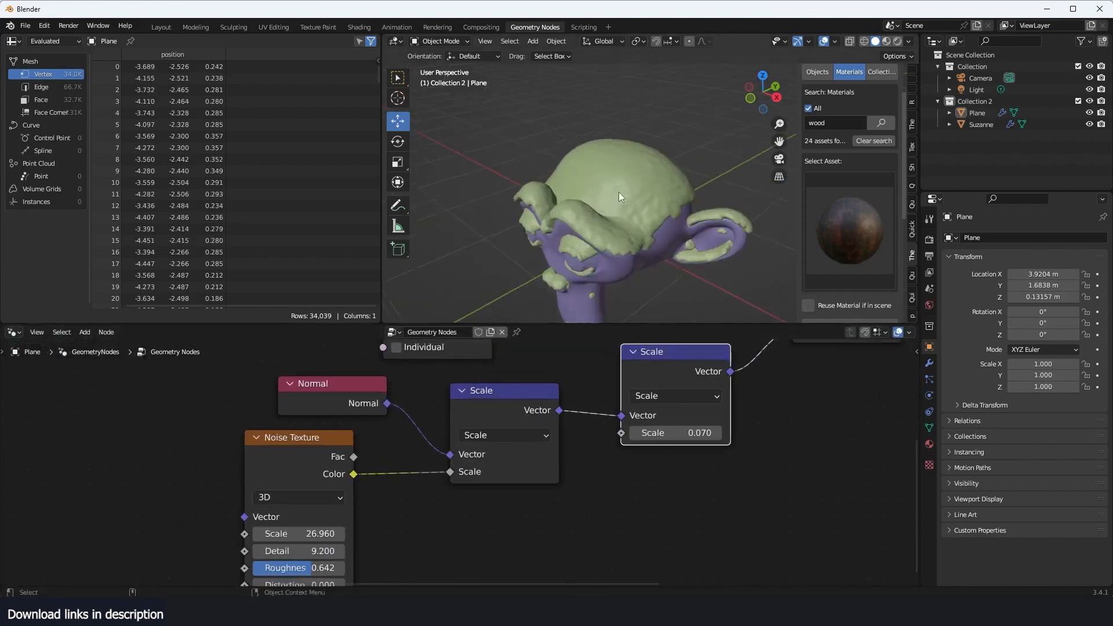
{"action": "scroll", "coordinate": [618, 192], "scroll_direction": "up", "scroll_amount": 1}
{"action": "left_click_drag", "start_coordinate": [681, 433], "coordinate": [657, 433]}
{"action": "middle_click_drag", "start_coordinate": [408, 482], "coordinate": [492, 454]}
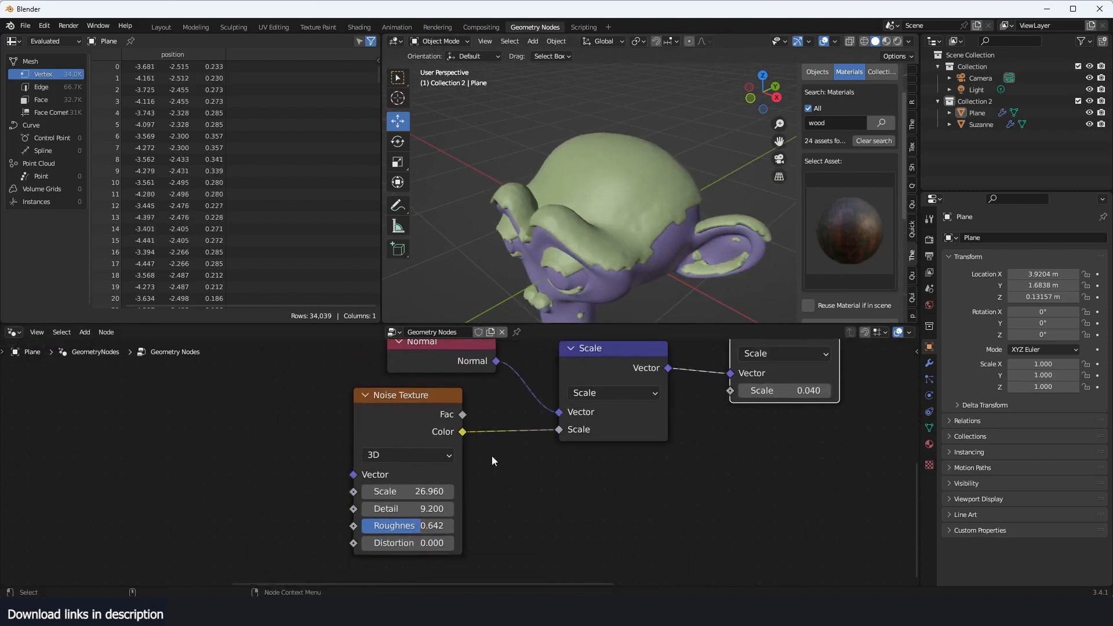
Set the Noise Texture's Scale to 29.760 and move the node farther away from the vector Scale node
{"action": "left_click_drag", "start_coordinate": [421, 485], "coordinate": [432, 485]}
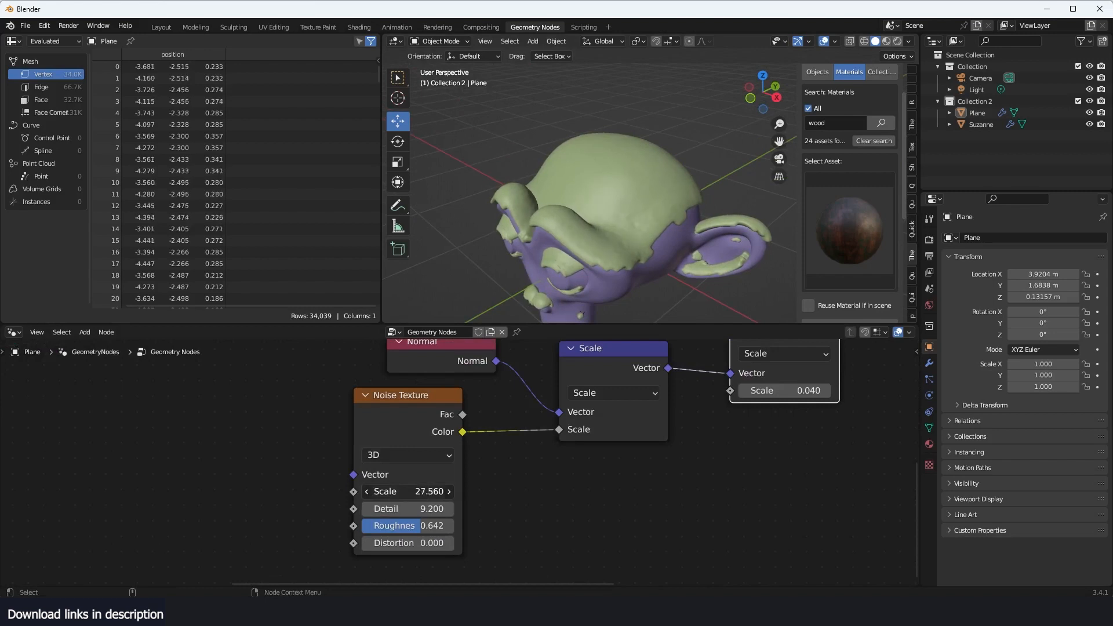
{"action": "left_click_drag", "start_coordinate": [383, 434], "coordinate": [269, 463]}
{"action": "middle_click_drag", "start_coordinate": [489, 450], "coordinate": [499, 440]}
Insert a Math node between the Noise Texture's Color output and the first Scale node, set to Multiply with a value of 1.310
{"action": "key", "text": "shift+a"}
{"action": "left_click", "coordinate": [495, 322]}
{"action": "type", "text": "math"}
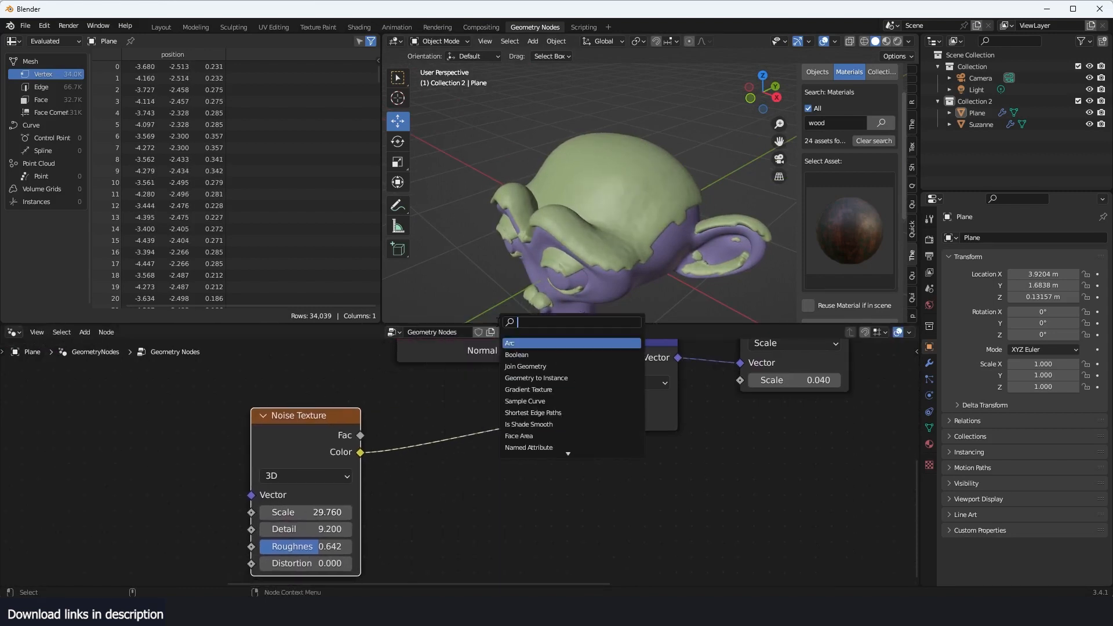
{"action": "left_click", "coordinate": [513, 343]}
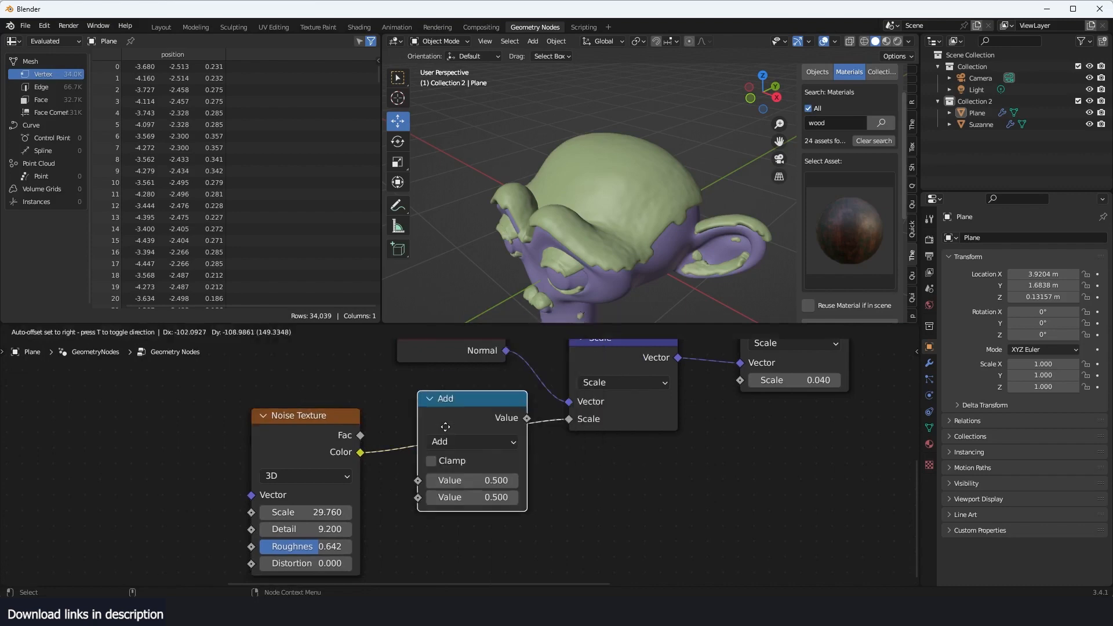
{"action": "left_click", "coordinate": [458, 418]}
{"action": "left_click_drag", "start_coordinate": [481, 497], "coordinate": [594, 503]}
{"action": "left_click", "coordinate": [477, 441]}
{"action": "left_click", "coordinate": [470, 282]}
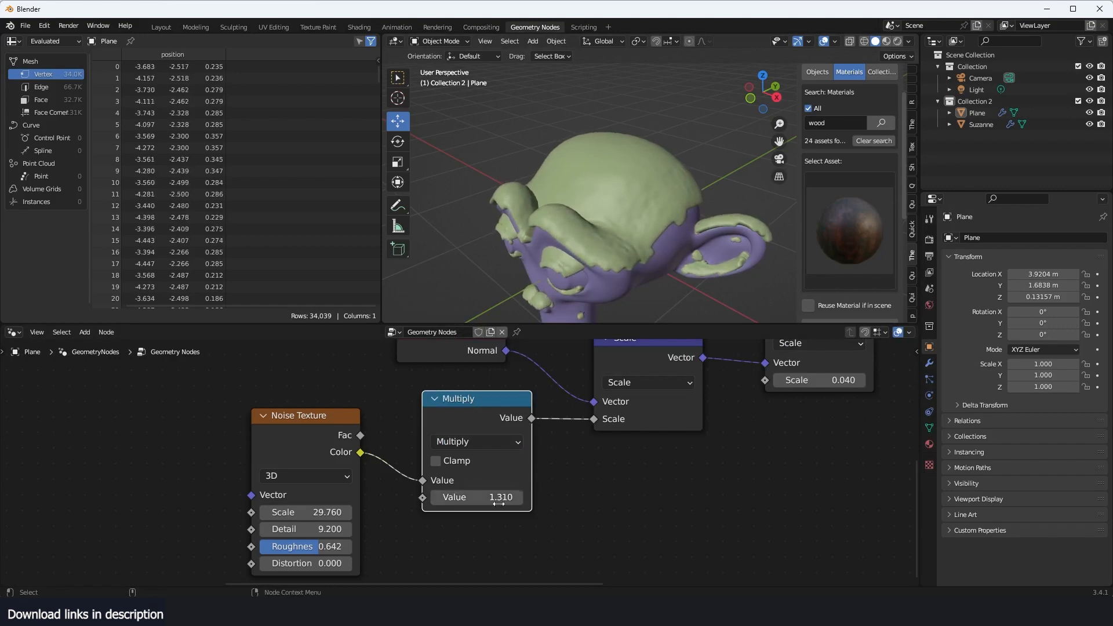
Connect Extrude Mesh's Top output to Set Position's Selection input and set the second Scale node's factor to 0.070
{"action": "middle_click_drag", "start_coordinate": [667, 262], "coordinate": [789, 251]}
{"action": "mouse_move", "coordinate": [575, 248]}
{"action": "middle_mouse_down"}
{"action": "mouse_move", "coordinate": [662, 259]}
{"action": "mouse_move", "coordinate": [591, 252]}
{"action": "middle_mouse_up"}
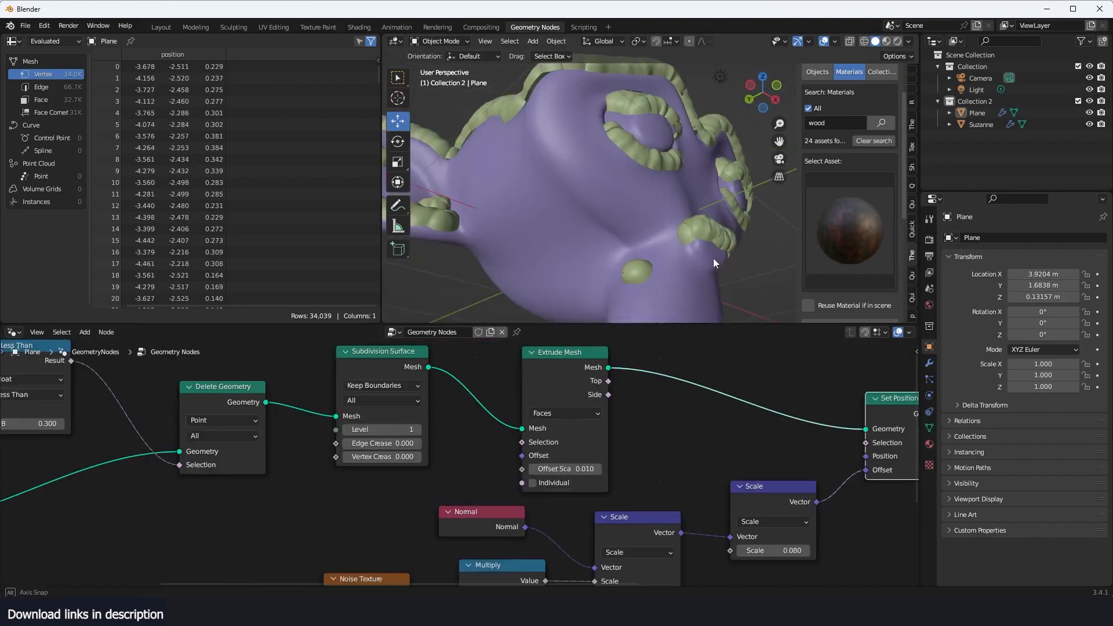
{"action": "middle_click_drag", "start_coordinate": [713, 259], "coordinate": [702, 269]}
{"action": "middle_click_drag", "start_coordinate": [676, 421], "coordinate": [668, 421]}
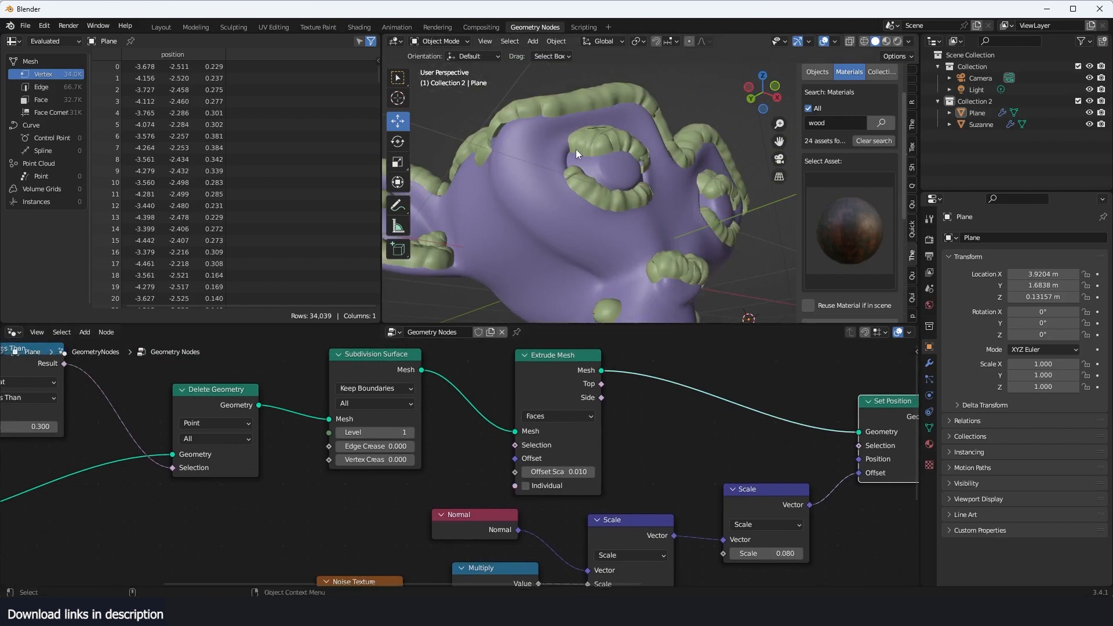
{"action": "middle_click_drag", "start_coordinate": [575, 149], "coordinate": [516, 217]}
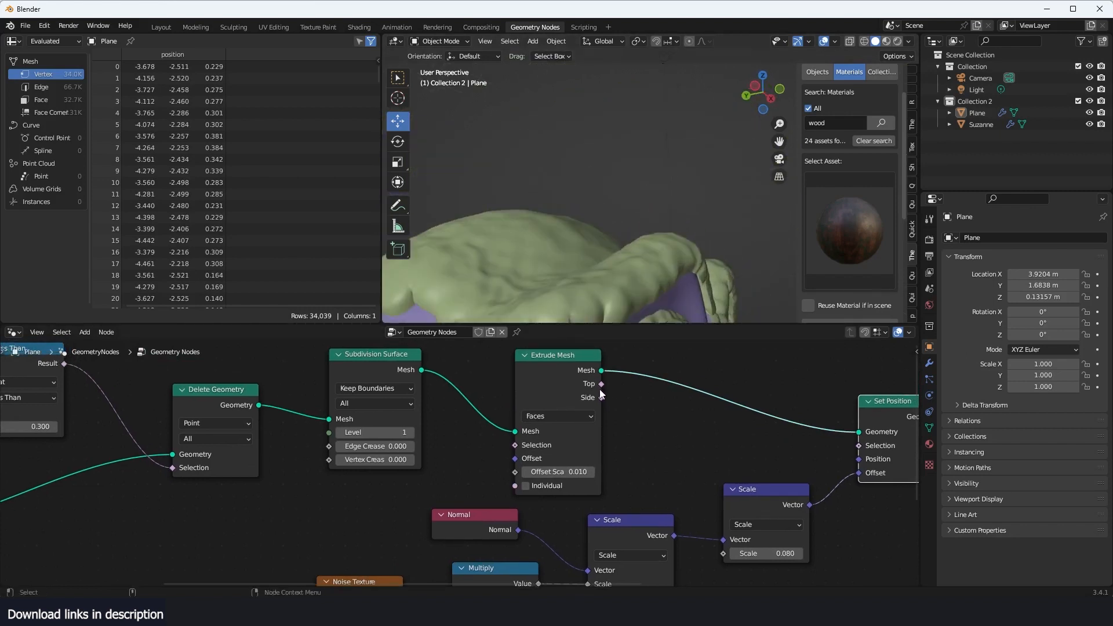
{"action": "middle_click_drag", "start_coordinate": [603, 301], "coordinate": [534, 190]}
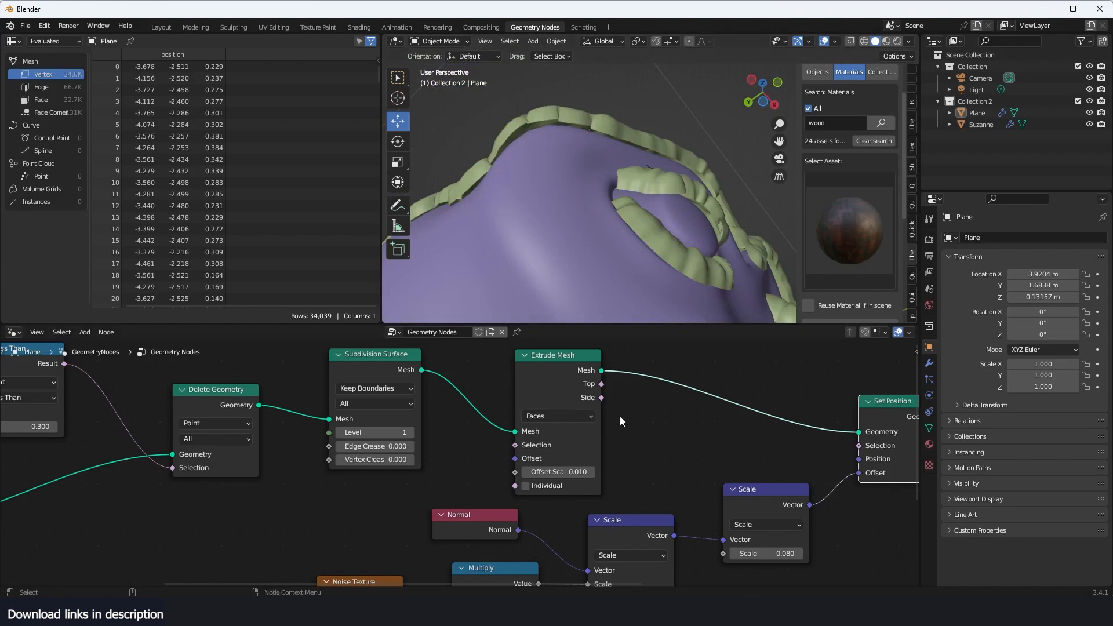
{"action": "left_click_drag", "start_coordinate": [602, 385], "coordinate": [856, 448]}
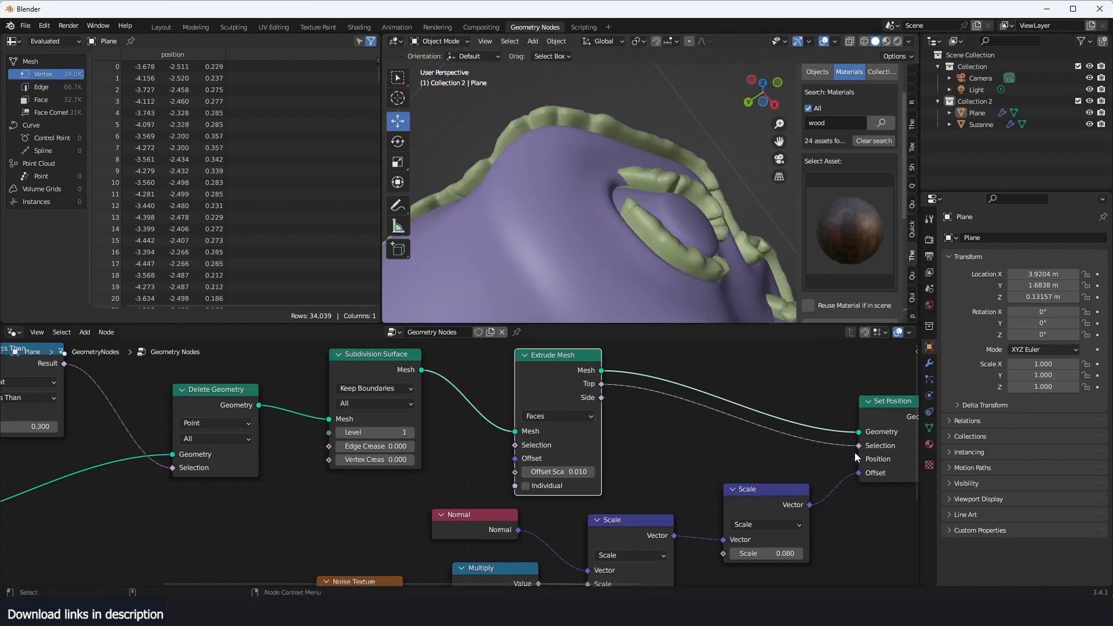
{"action": "middle_click_drag", "start_coordinate": [648, 233], "coordinate": [650, 288]}
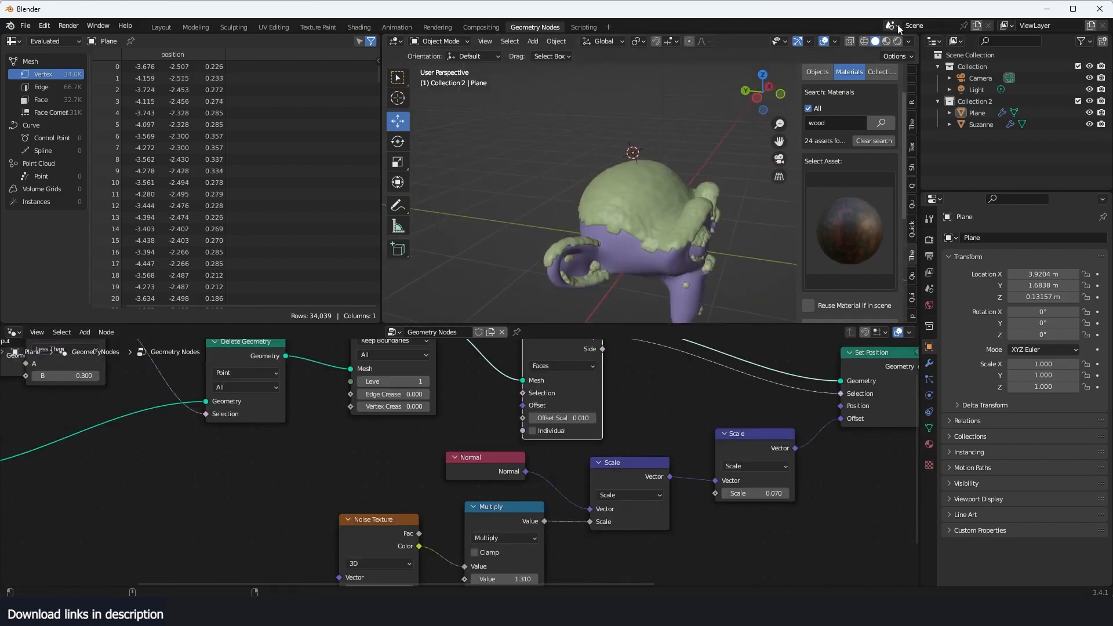
Switch the viewport to Material Preview shading and test-rotate the monkey head to check the snow's behaviour
{"action": "left_click", "coordinate": [887, 41]}
{"action": "mouse_move", "coordinate": [580, 191]}
{"action": "middle_mouse_down"}
{"action": "mouse_move", "coordinate": [700, 192]}
{"action": "mouse_move", "coordinate": [722, 148]}
{"action": "mouse_move", "coordinate": [708, 186]}
{"action": "mouse_move", "coordinate": [805, 207]}
{"action": "mouse_move", "coordinate": [603, 151]}
{"action": "mouse_move", "coordinate": [566, 160]}
{"action": "mouse_move", "coordinate": [676, 200]}
{"action": "middle_mouse_up"}
{"action": "left_click", "coordinate": [676, 252]}
{"action": "key", "text": "r"}
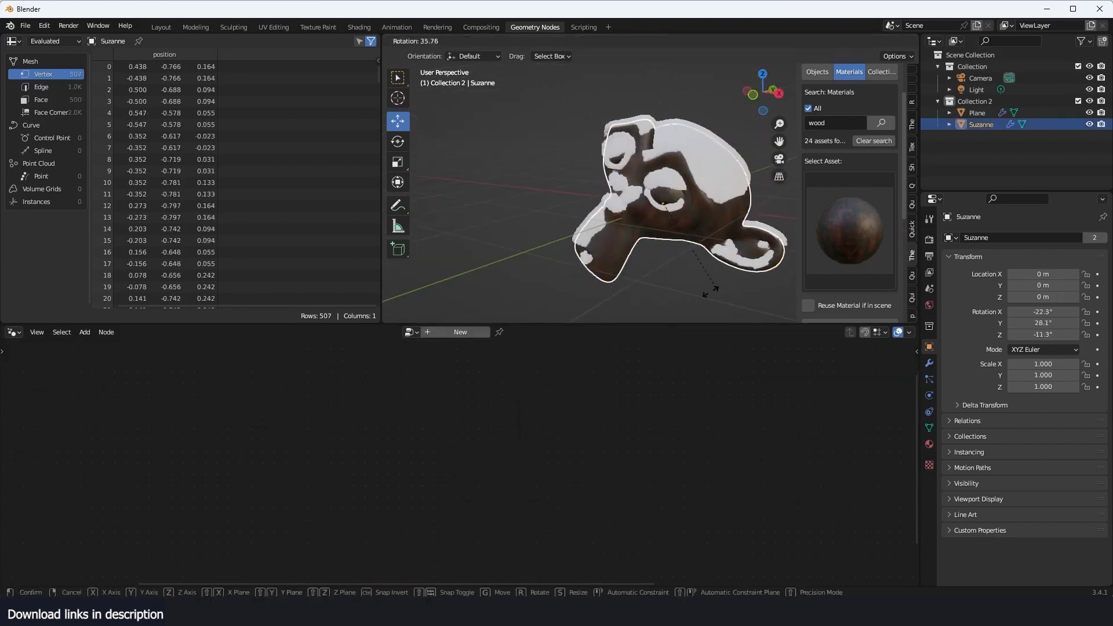
{"action": "right_click", "coordinate": [689, 246]}
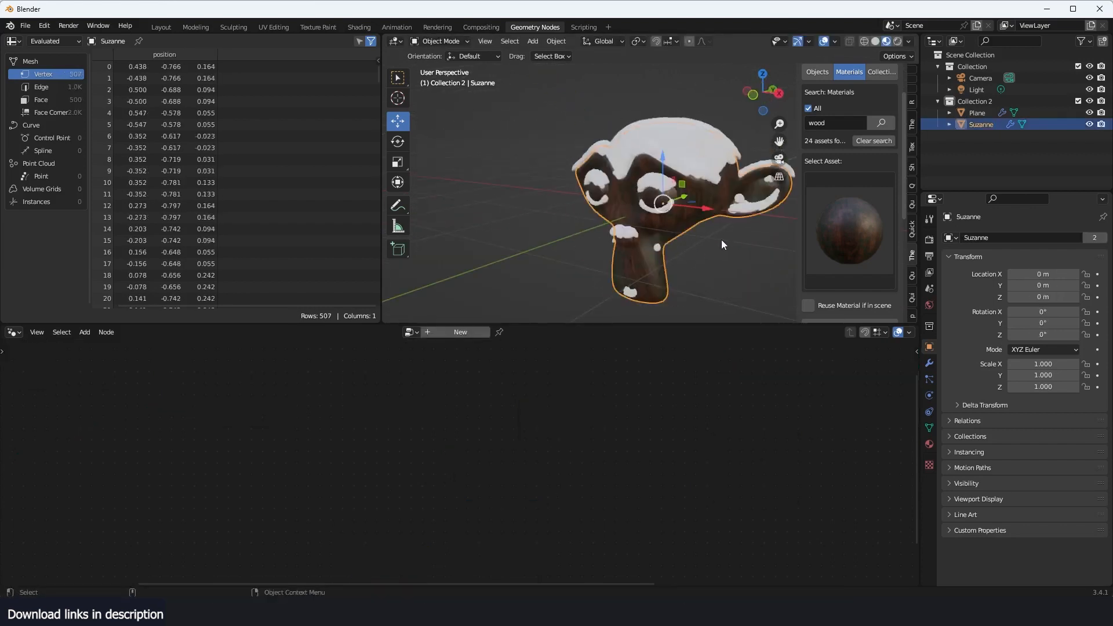
{"action": "middle_click_drag", "start_coordinate": [518, 320], "coordinate": [612, 265]}
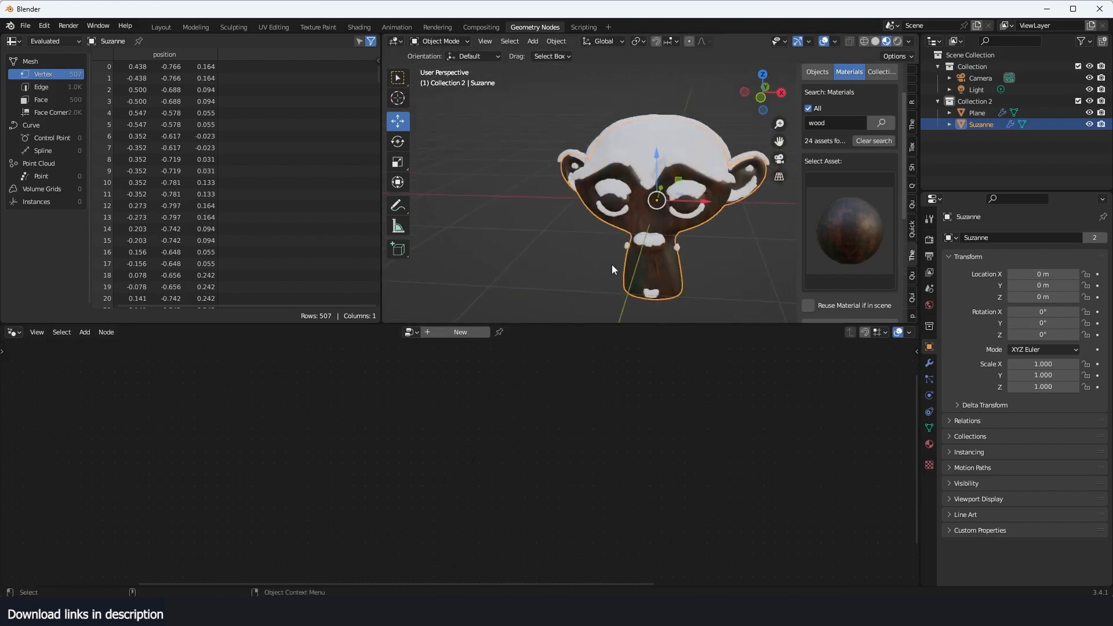
{"action": "middle_click_drag", "start_coordinate": [723, 193], "coordinate": [628, 193]}
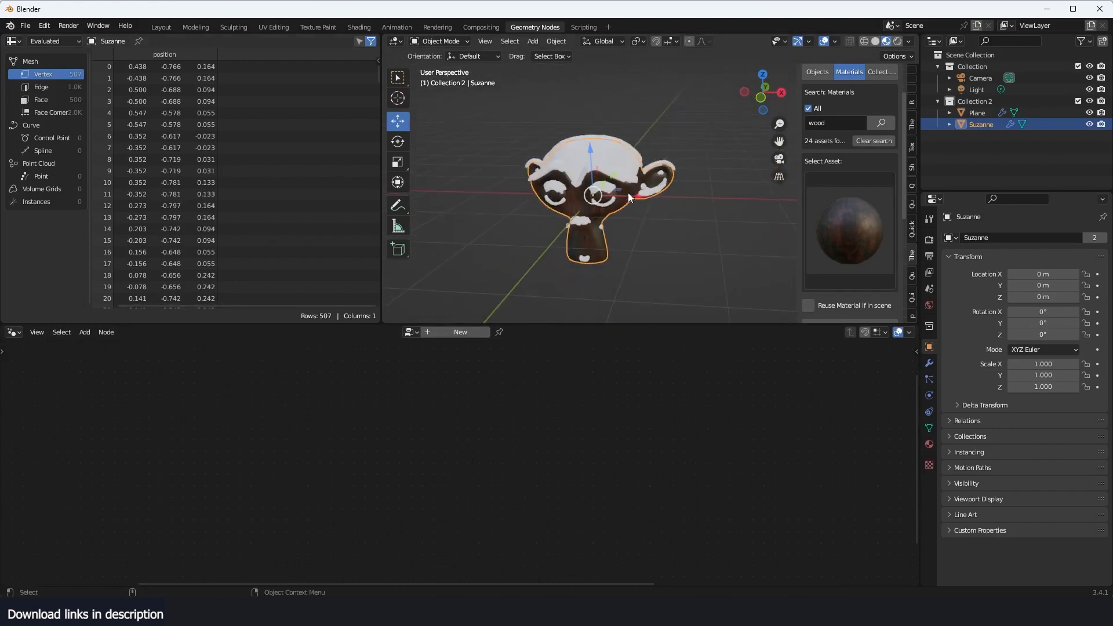
Clear the asset library's object search and add the arcade game console asset to the scene
{"action": "left_click", "coordinate": [650, 168]}
{"action": "left_click", "coordinate": [823, 72]}
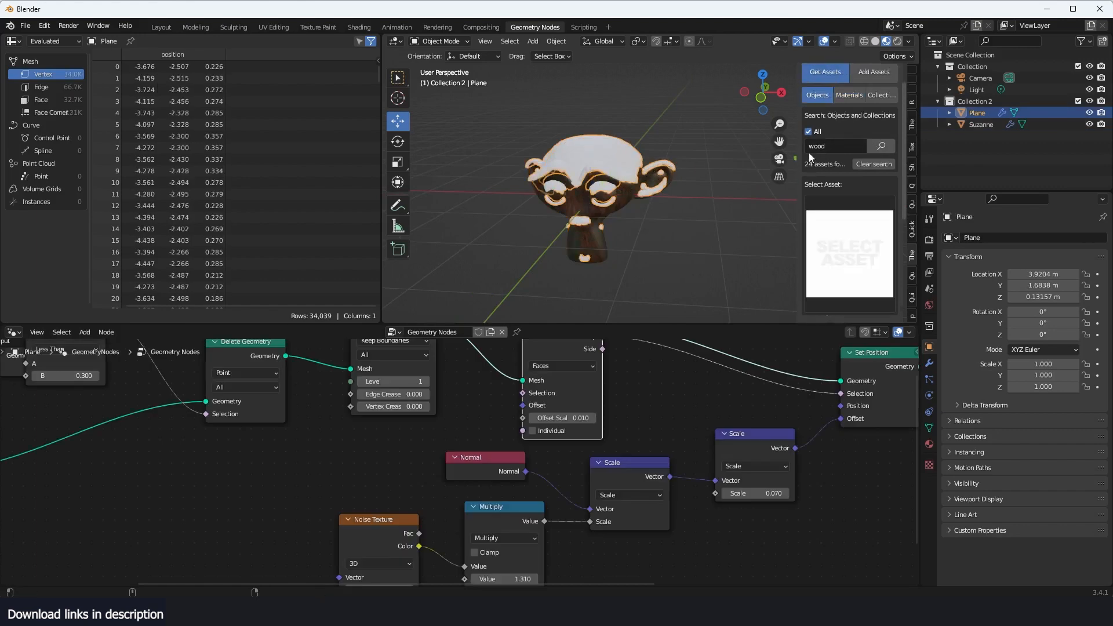
{"action": "scroll", "coordinate": [843, 161], "scroll_direction": "up", "scroll_amount": 2}
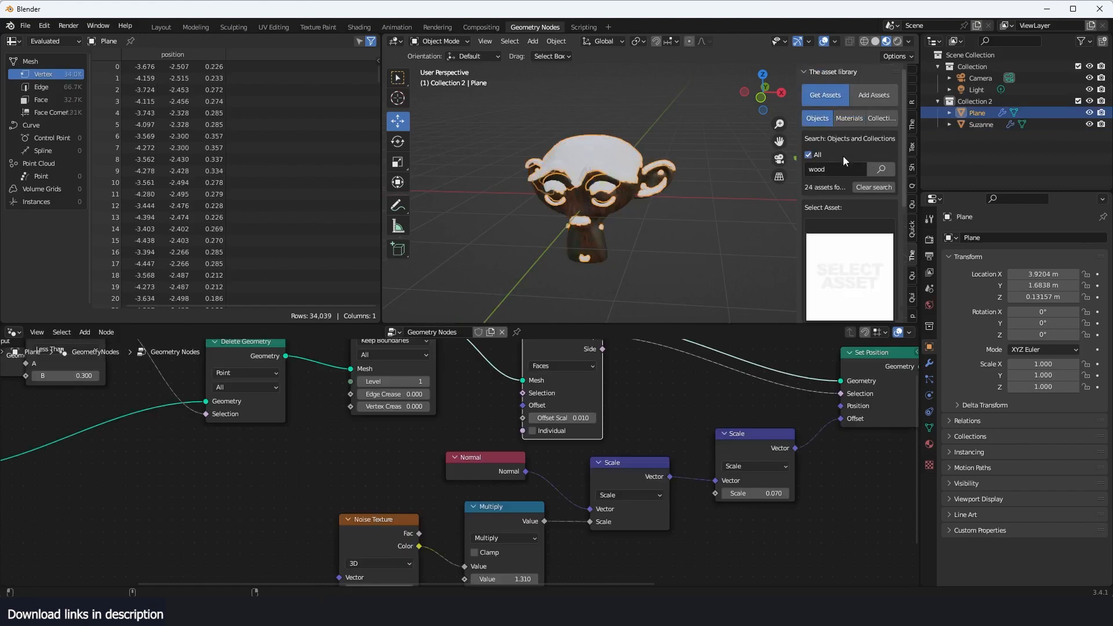
{"action": "left_click", "coordinate": [871, 187]}
{"action": "scroll", "coordinate": [850, 207], "scroll_direction": "down", "scroll_amount": 4}
{"action": "left_click", "coordinate": [859, 209]}
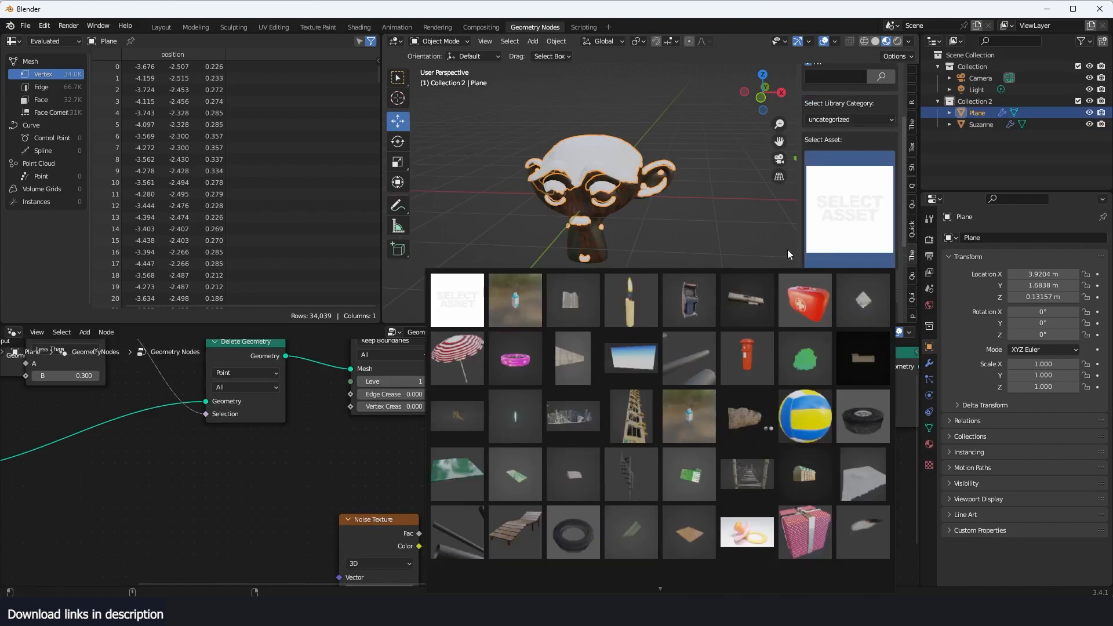
{"action": "left_click", "coordinate": [690, 307]}
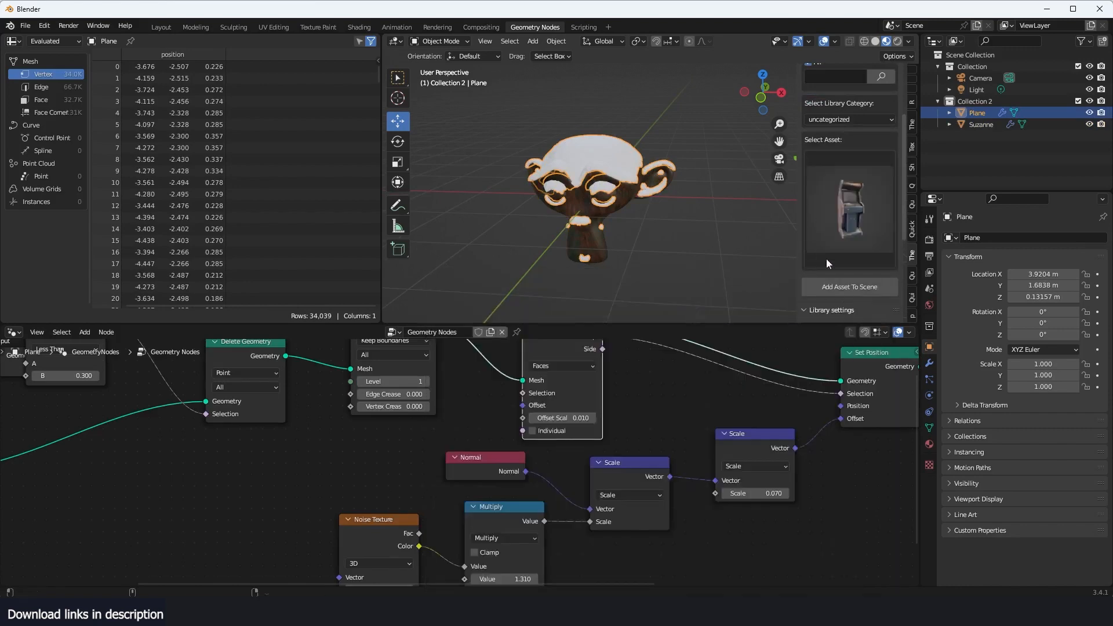
{"action": "left_click", "coordinate": [847, 283]}
Move the arcade game console beside the monkey head and rotate it about -95° on Z so that it faces forward
{"action": "scroll", "coordinate": [623, 184], "scroll_direction": "down", "scroll_amount": 2}
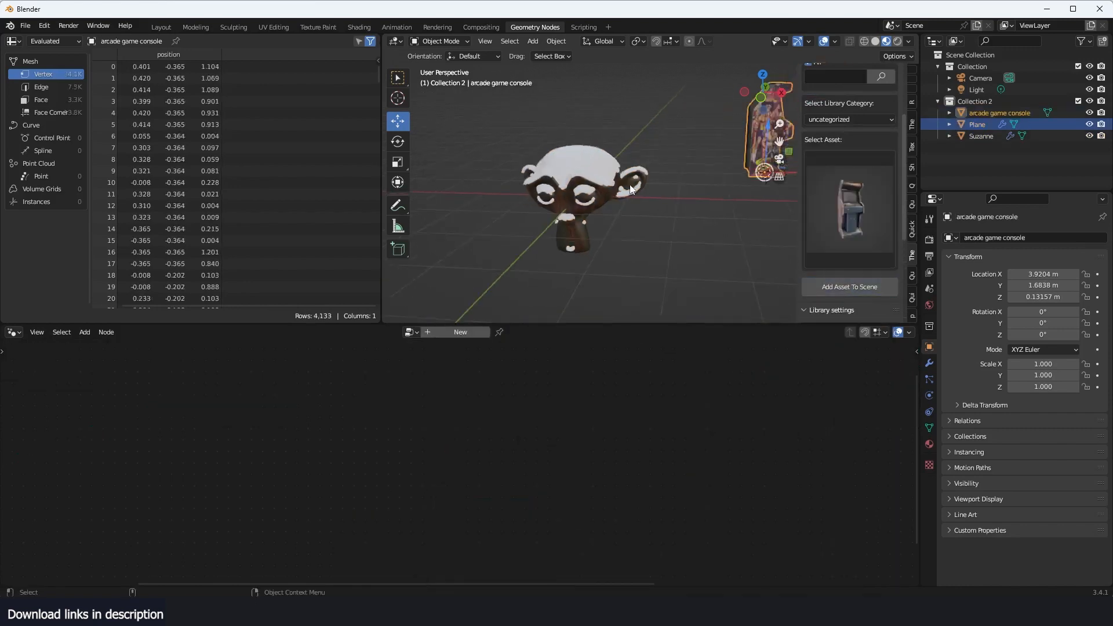
{"action": "key", "text": "g"}
{"action": "left_click", "coordinate": [651, 194]}
{"action": "key", "text": "r"}
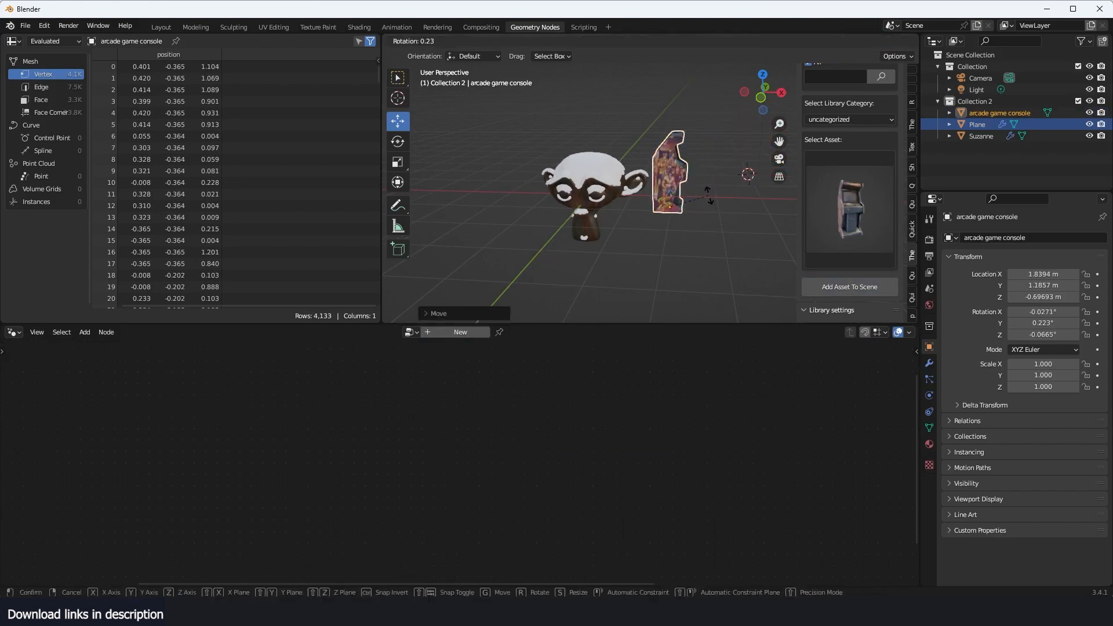
{"action": "left_click", "coordinate": [669, 236]}
{"action": "scroll", "coordinate": [669, 236], "scroll_direction": "up", "scroll_amount": 4}
{"action": "scroll", "coordinate": [709, 213], "scroll_direction": "down", "scroll_amount": 3}
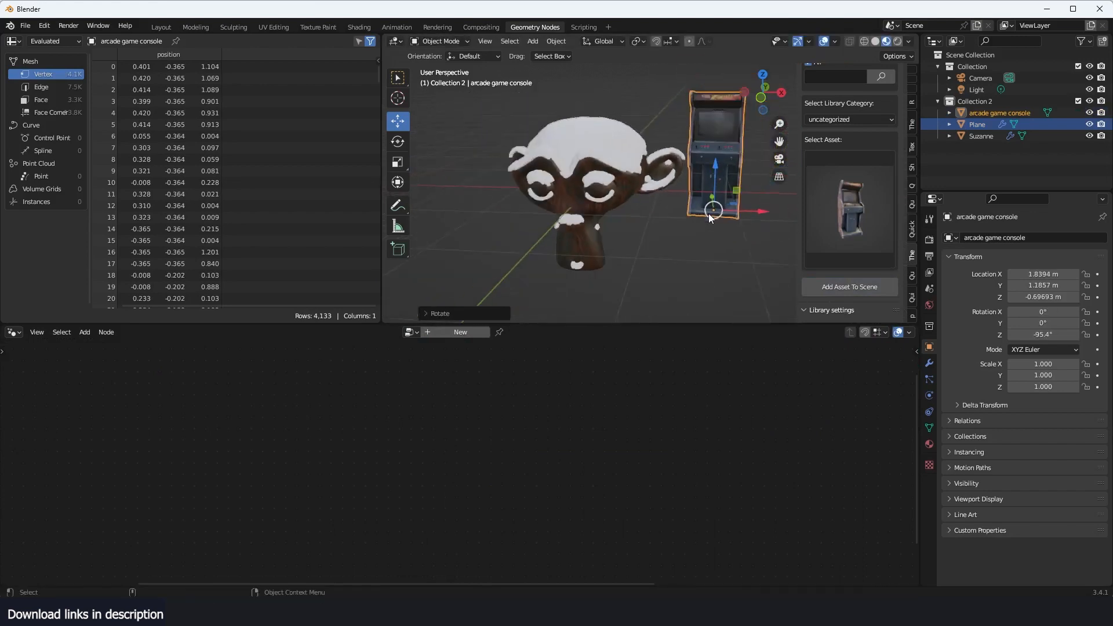
Move the monkey head and the arcade game console into a new collection named "snow objects"
{"action": "left_click", "coordinate": [615, 222]}
{"action": "left_click", "coordinate": [618, 222]}
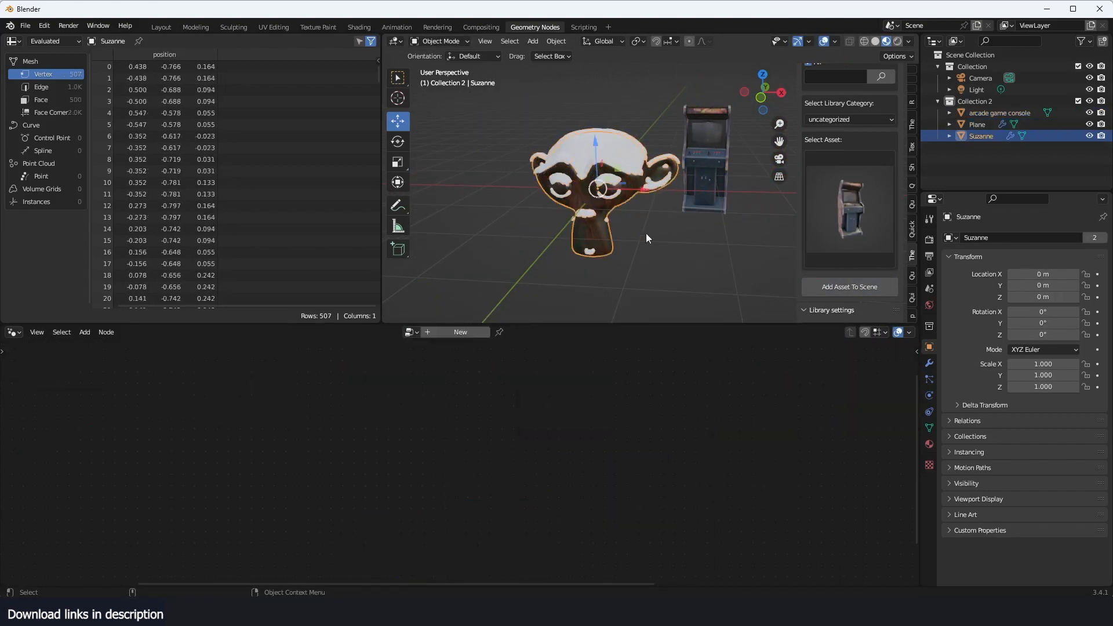
{"action": "left_click", "coordinate": [731, 184], "text": "shift"}
{"action": "key", "text": "m"}
{"action": "left_click", "coordinate": [729, 184]}
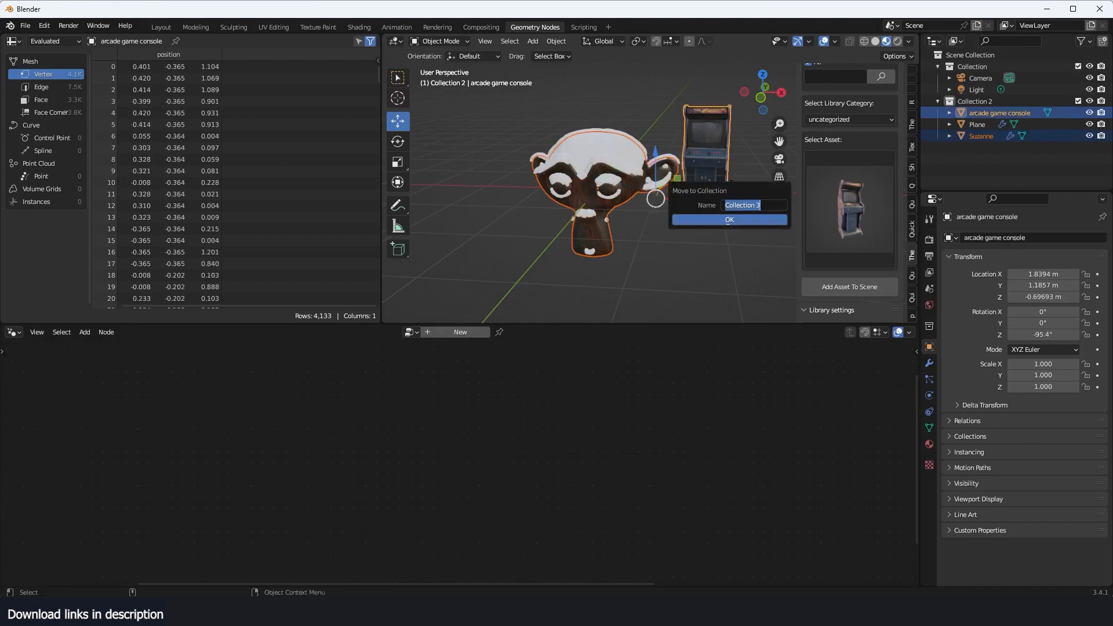
{"action": "type", "text": "cts"}
{"action": "left_click", "coordinate": [736, 219]}
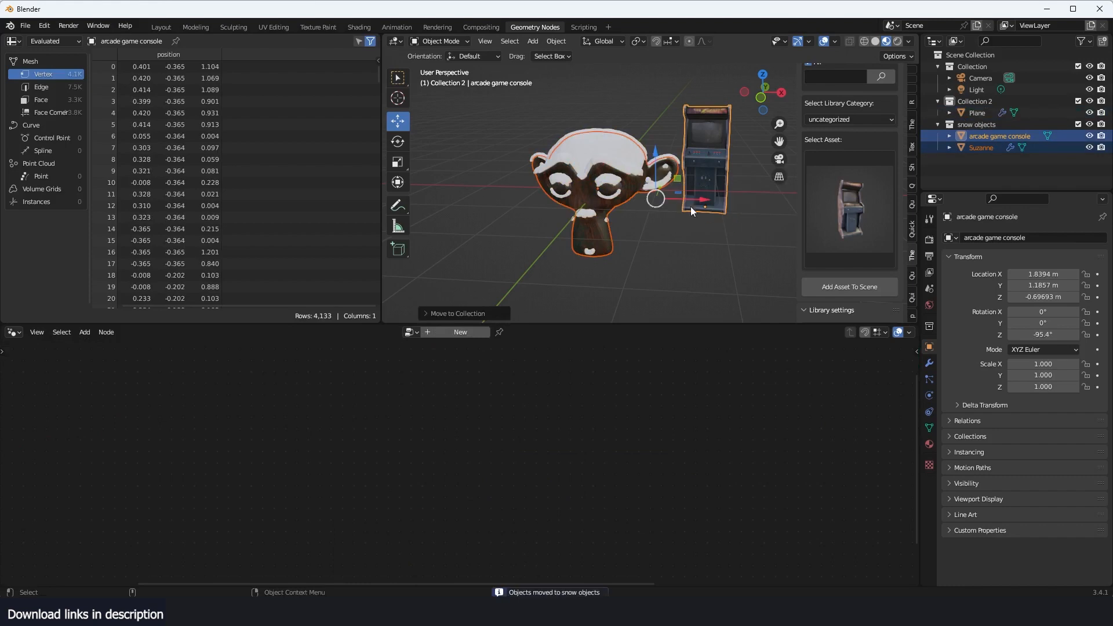
Add the snow objects collection to the snow plane's node tree and feed its Geometry into Delete Geometry in place of Object Info
{"action": "left_click", "coordinate": [650, 172]}
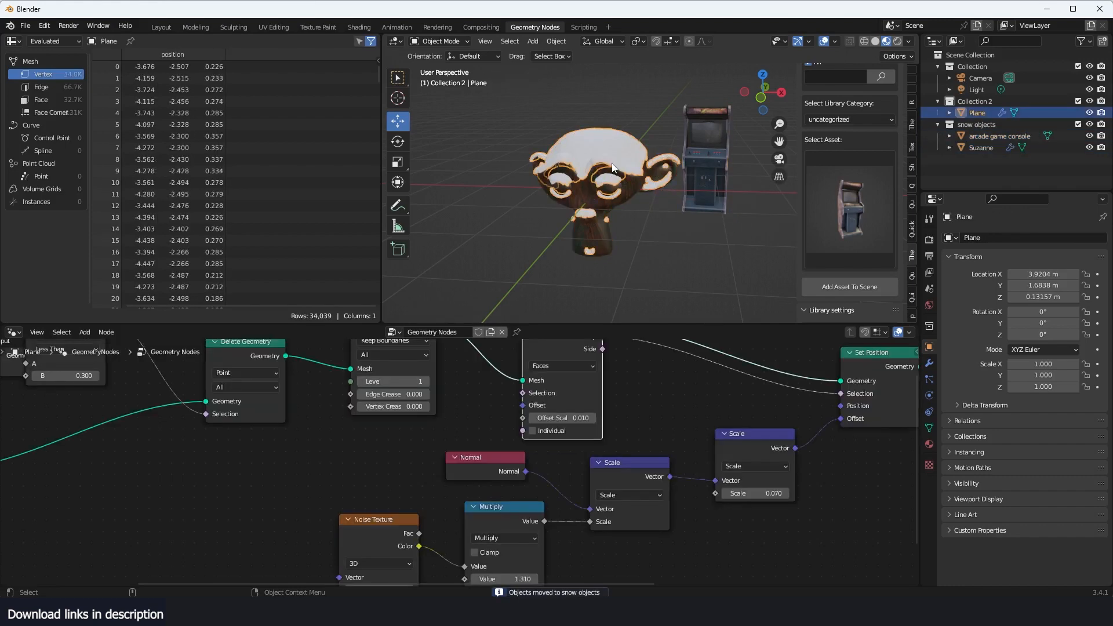
{"action": "middle_click_drag", "start_coordinate": [665, 410], "coordinate": [254, 395]}
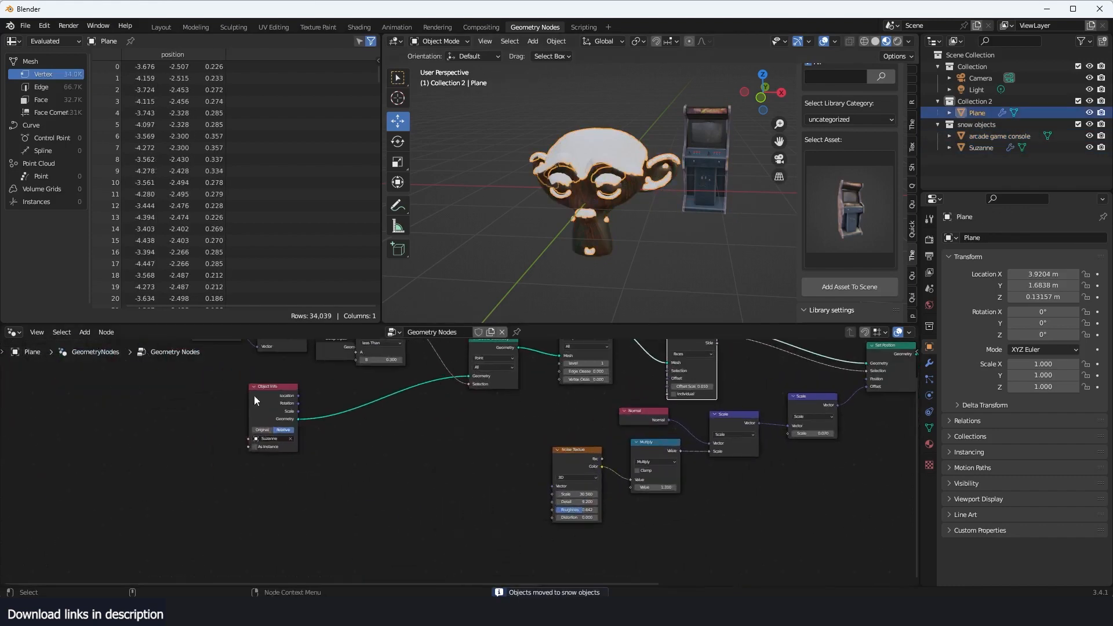
{"action": "left_click_drag", "start_coordinate": [986, 124], "coordinate": [469, 384]}
{"action": "scroll", "coordinate": [185, 447], "scroll_direction": "up", "scroll_amount": 2}
{"action": "left_click_drag", "start_coordinate": [207, 423], "coordinate": [69, 401]}
Set the Collection Info node to Relative and move it clear of the Object Info node
{"action": "middle_click_drag", "start_coordinate": [301, 425], "coordinate": [402, 411]}
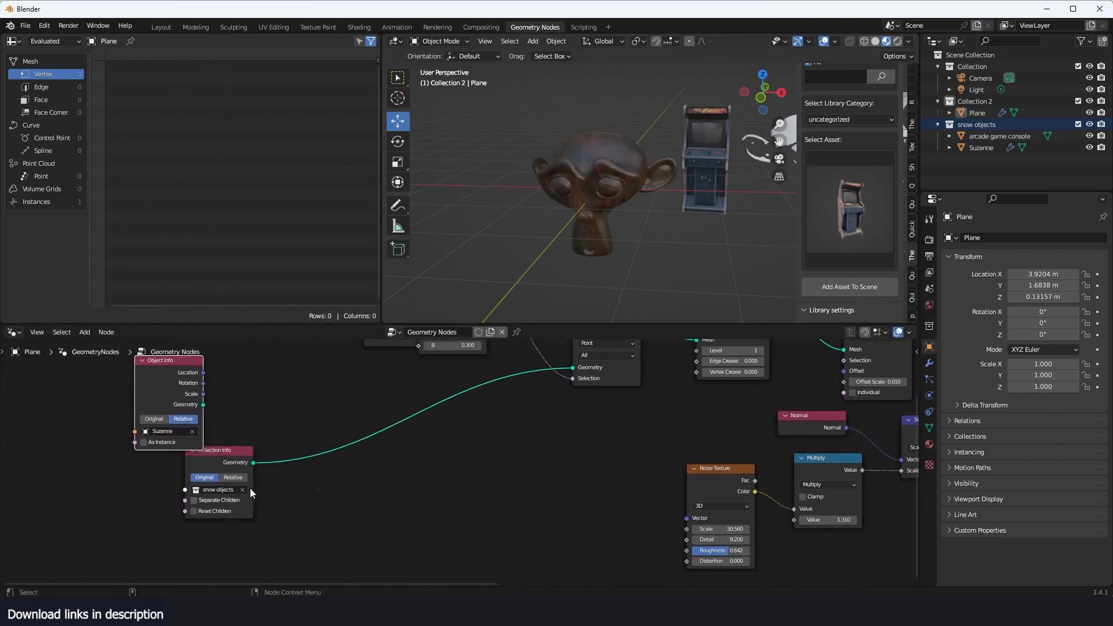
{"action": "left_click", "coordinate": [229, 476]}
{"action": "left_click_drag", "start_coordinate": [222, 461], "coordinate": [314, 465]}
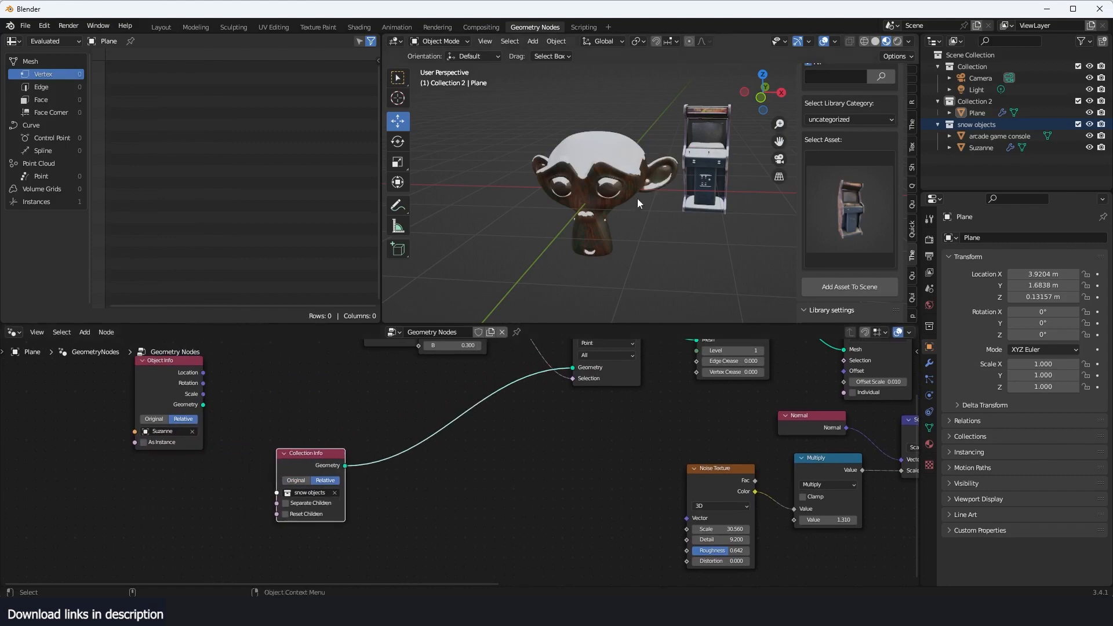
Hide the viewport sidebar and inspect the snow on the monkey head and the arcade console
{"action": "middle_click_drag", "start_coordinate": [638, 199], "coordinate": [605, 227]}
{"action": "scroll", "coordinate": [618, 219], "scroll_direction": "up", "scroll_amount": 4}
{"action": "scroll", "coordinate": [791, 257], "scroll_direction": "up", "scroll_amount": 3}
{"action": "key", "text": "n"}
{"action": "scroll", "coordinate": [558, 193], "scroll_direction": "down", "scroll_amount": 3}
Try rotating the monkey head and the arcade game console to test how the snow responds
{"action": "left_click", "coordinate": [605, 228]}
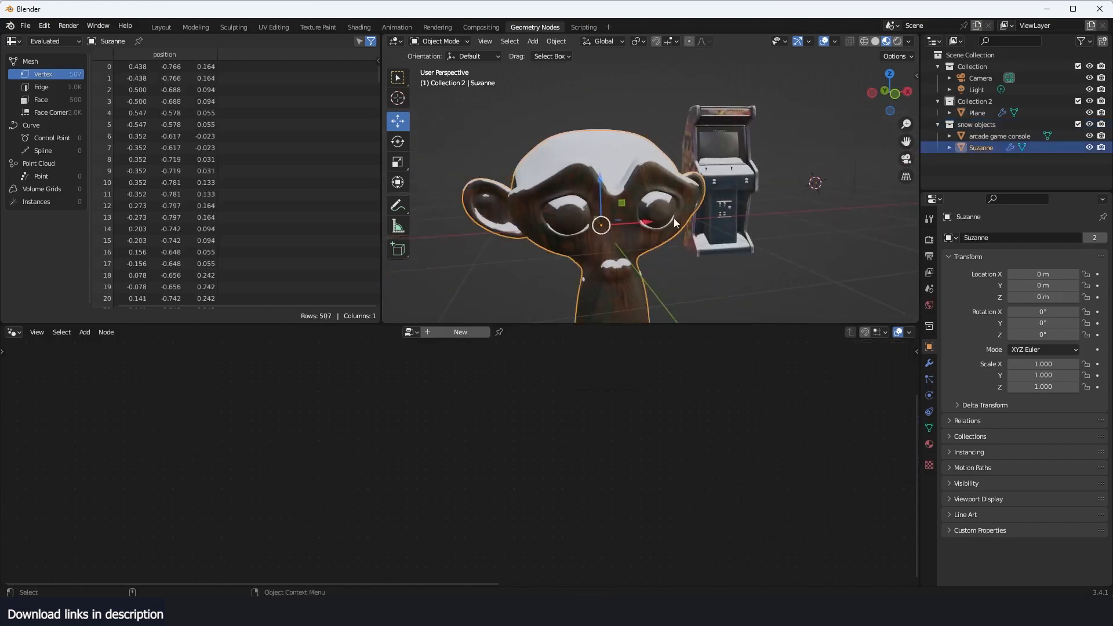
{"action": "key", "text": "r"}
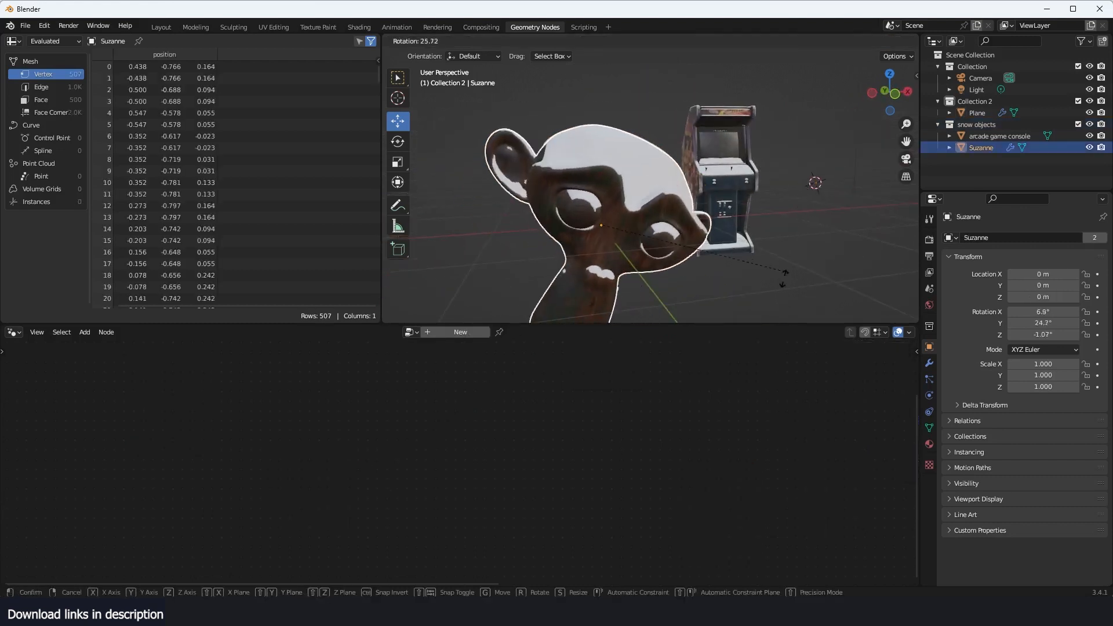
{"action": "key", "text": "Escape"}
{"action": "left_click", "coordinate": [735, 255]}
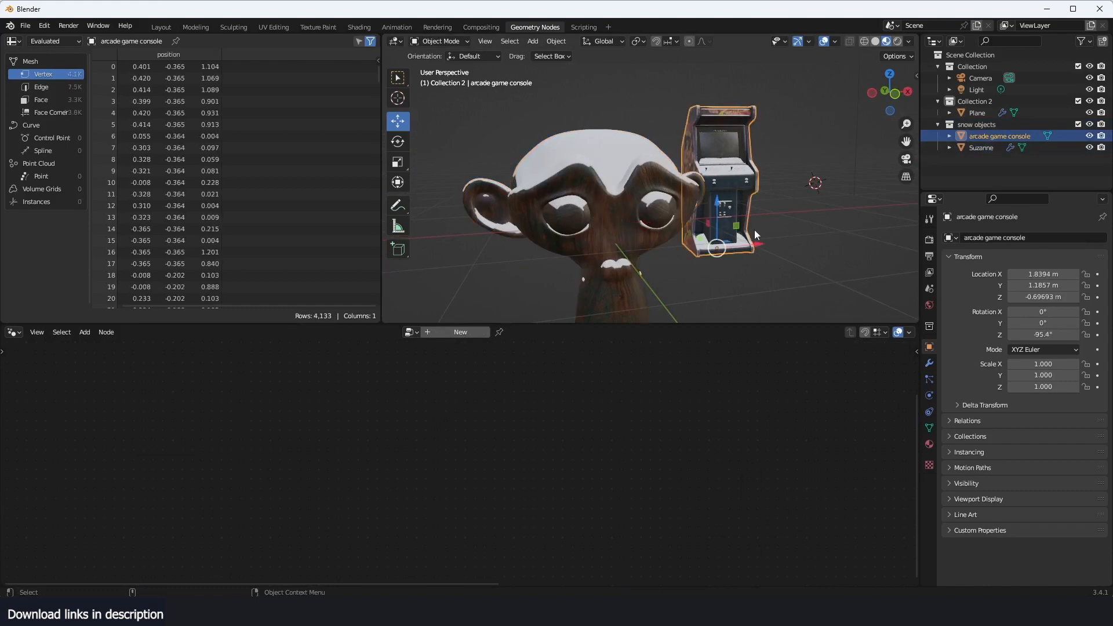
{"action": "key", "text": "r"}
{"action": "key", "text": "Escape"}
Select the snow plane, move the Collection Info node closer to Object Info and inspect the snow on the monkey's head
{"action": "left_click", "coordinate": [602, 165]}
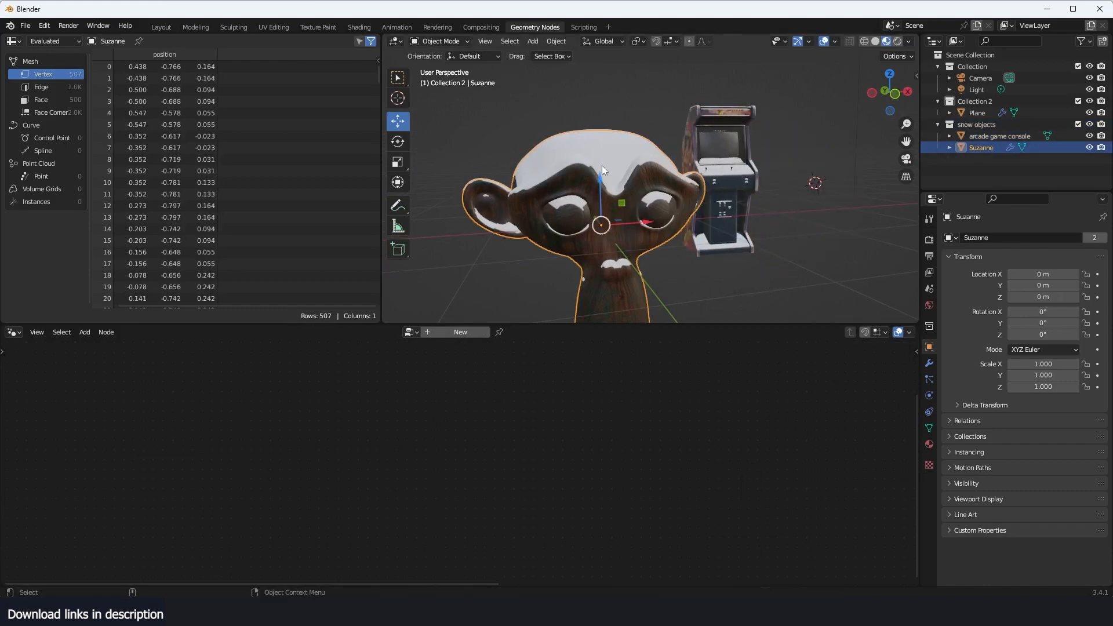
{"action": "scroll", "coordinate": [651, 403], "scroll_direction": "down", "scroll_amount": 1}
{"action": "scroll", "coordinate": [684, 394], "scroll_direction": "up", "scroll_amount": 2}
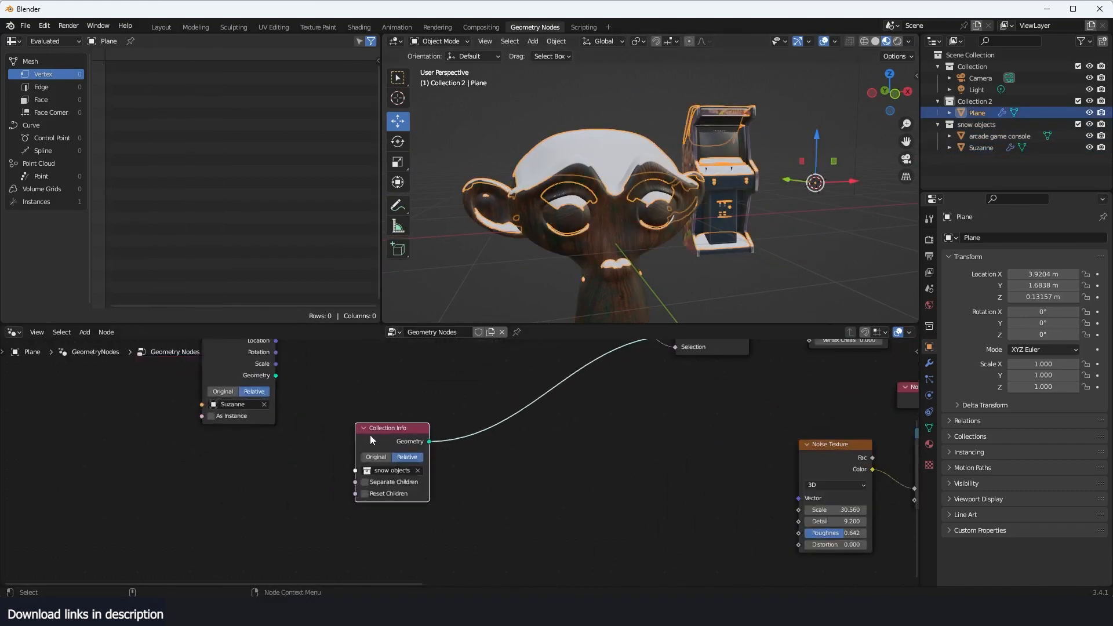
{"action": "scroll", "coordinate": [387, 436], "scroll_direction": "up", "scroll_amount": 5}
{"action": "left_click_drag", "start_coordinate": [364, 427], "coordinate": [300, 422]}
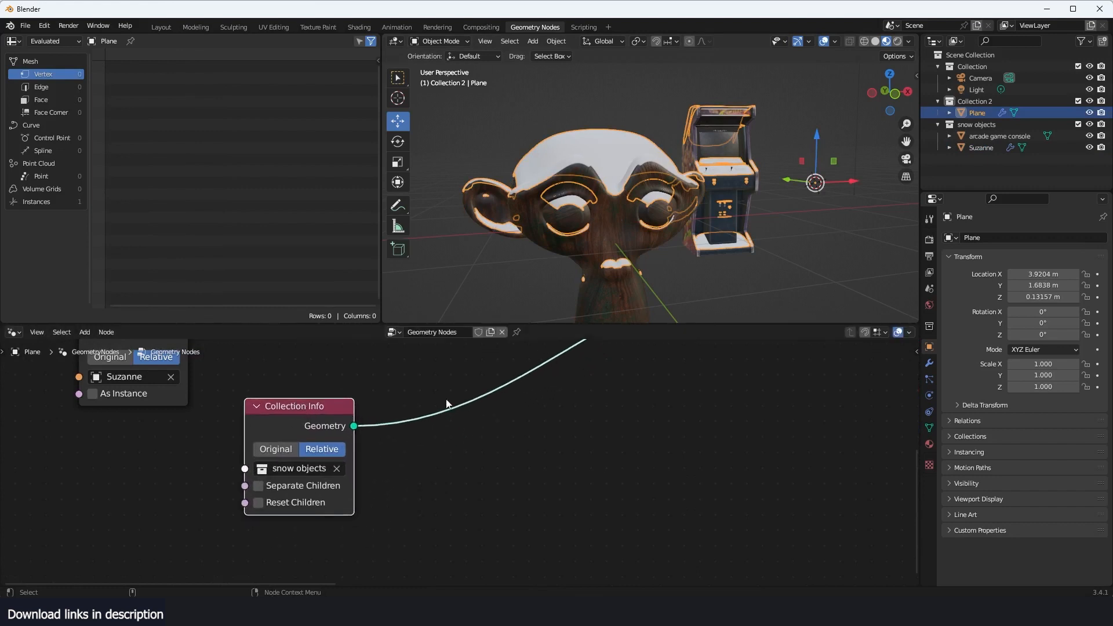
{"action": "scroll", "coordinate": [448, 402], "scroll_direction": "down", "scroll_amount": 4}
{"action": "middle_click_drag", "start_coordinate": [451, 400], "coordinate": [452, 409]}
{"action": "scroll", "coordinate": [694, 196], "scroll_direction": "up", "scroll_amount": 2}
{"action": "middle_click_drag", "start_coordinate": [694, 196], "coordinate": [731, 222]}
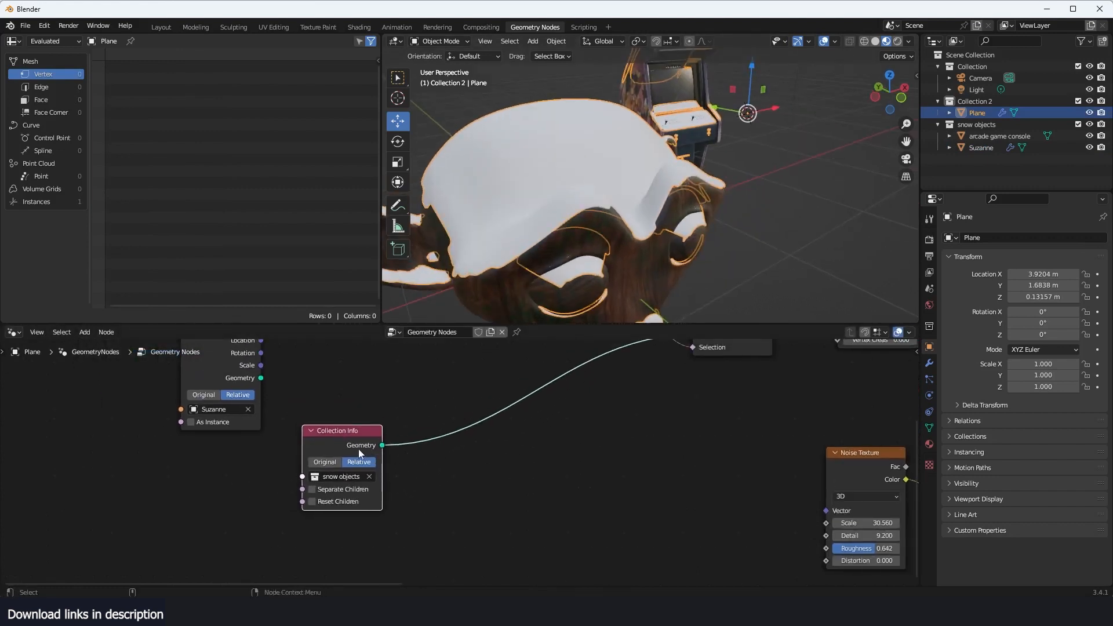
Move the Collection Info node slightly up beside Object Info and look over the snow and the node chain
{"action": "scroll", "coordinate": [470, 444], "scroll_direction": "down", "scroll_amount": 5}
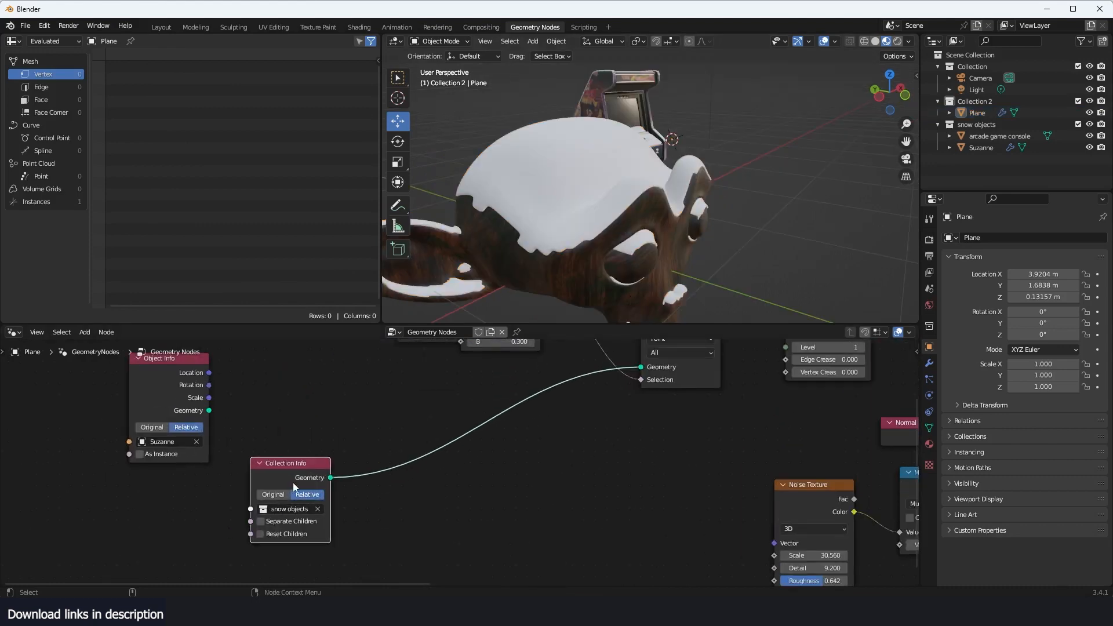
{"action": "left_click_drag", "start_coordinate": [294, 486], "coordinate": [301, 461]}
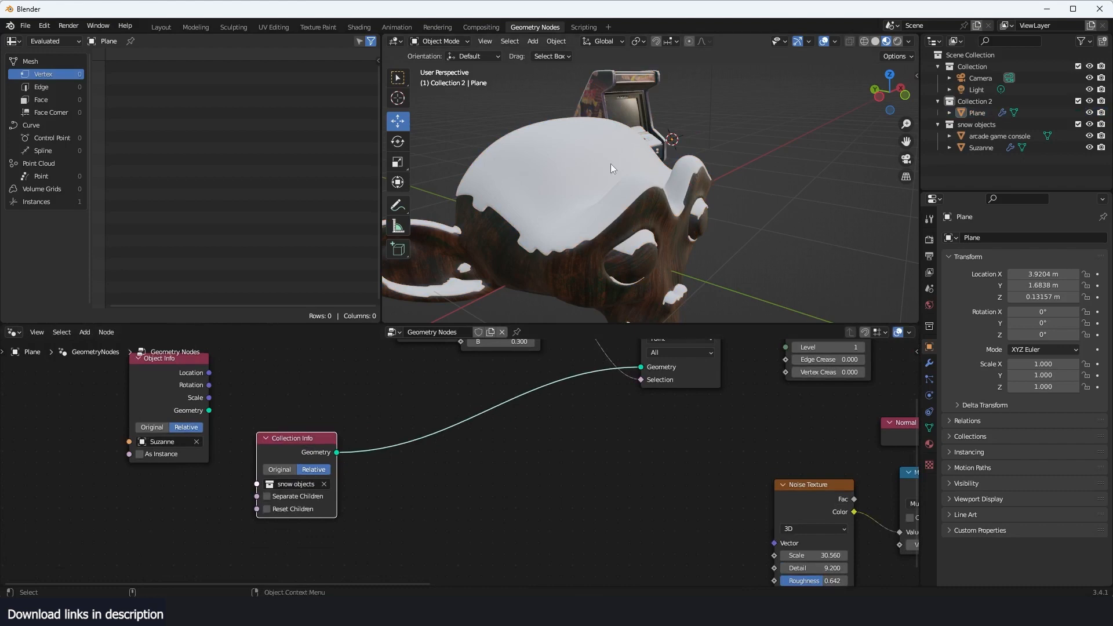
{"action": "middle_click_drag", "start_coordinate": [610, 164], "coordinate": [650, 134]}
{"action": "scroll", "coordinate": [818, 402], "scroll_direction": "down", "scroll_amount": 2}
{"action": "middle_click_drag", "start_coordinate": [819, 401], "coordinate": [600, 426]}
{"action": "scroll", "coordinate": [609, 430], "scroll_direction": "up", "scroll_amount": 2}
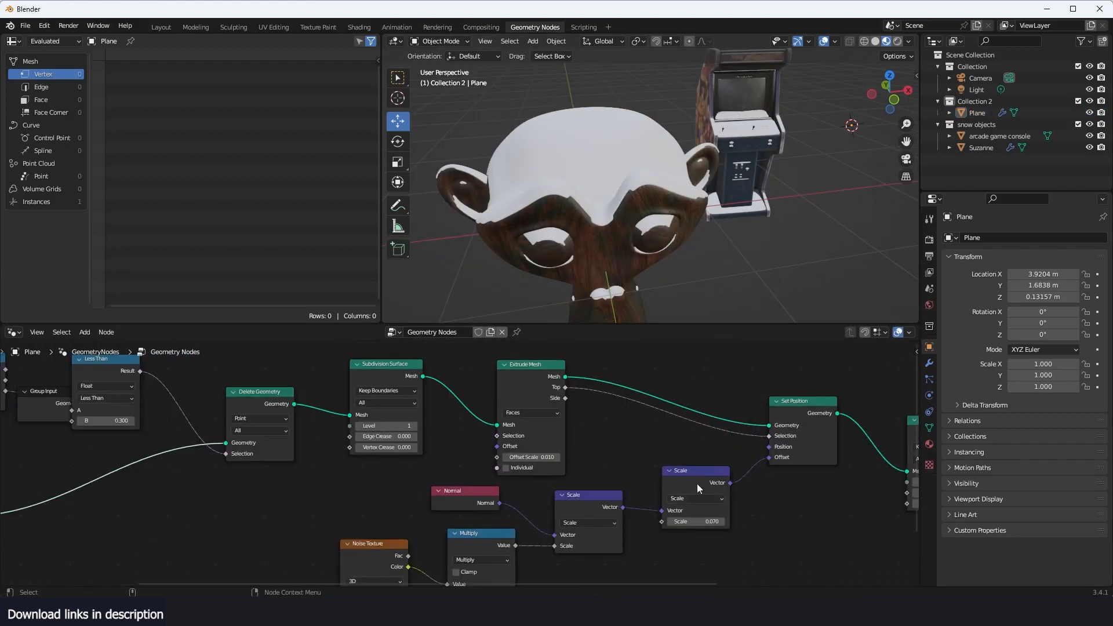
{"action": "middle_click_drag", "start_coordinate": [215, 444], "coordinate": [579, 390]}
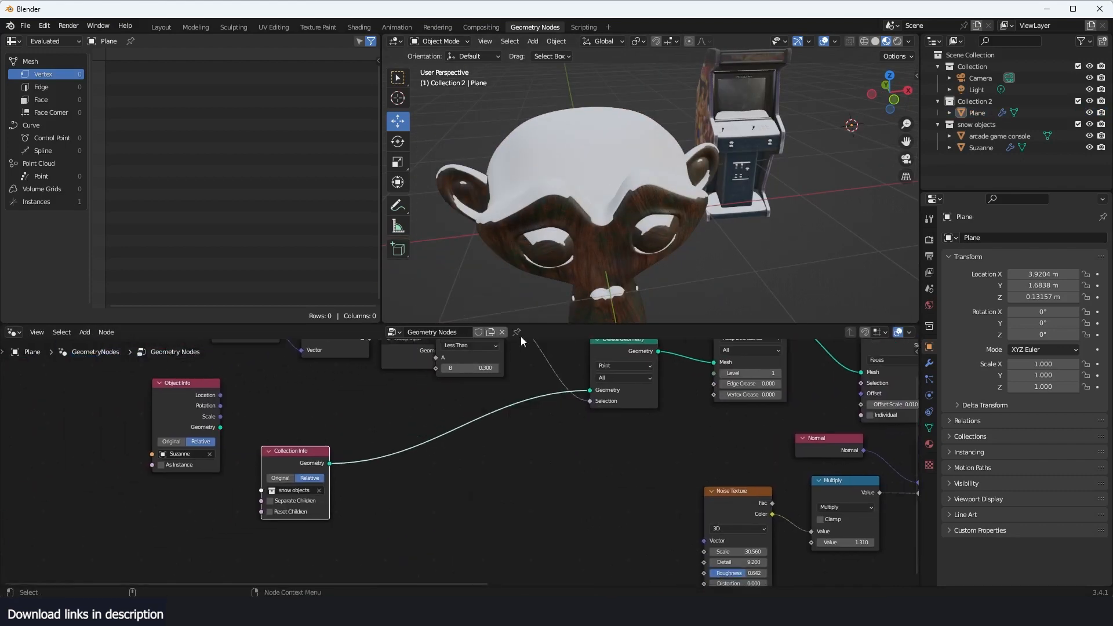
Insert a Realize Instances node between Collection Info and Delete Geometry, and check the snow on the objects
{"action": "key", "text": "shift+a"}
{"action": "left_click", "coordinate": [436, 324]}
{"action": "type", "text": "rea"}
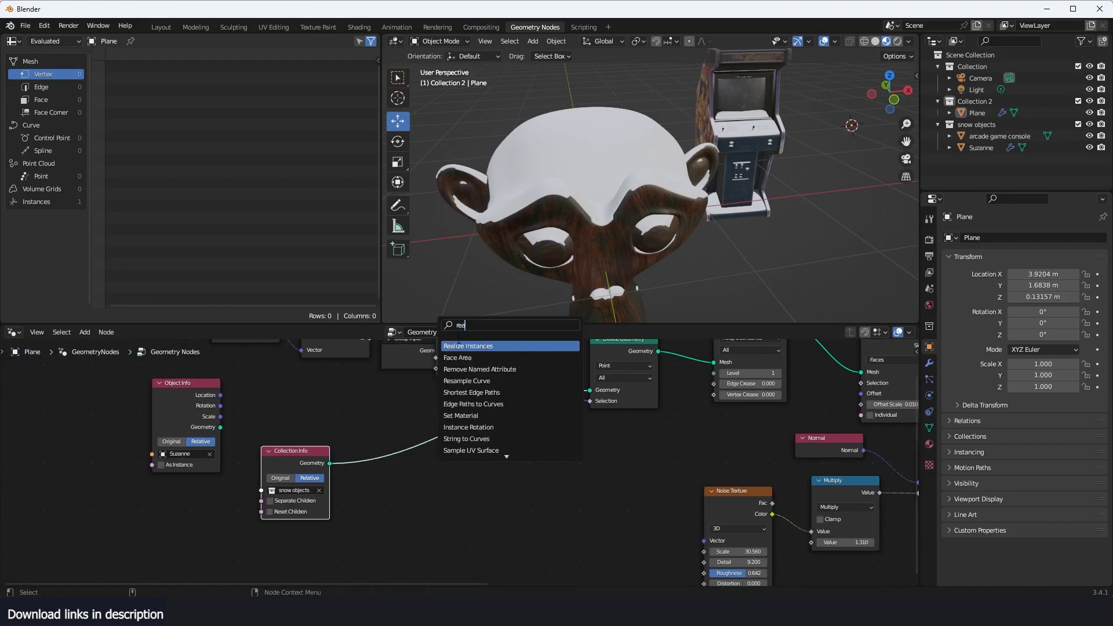
{"action": "left_click", "coordinate": [458, 344]}
{"action": "left_click", "coordinate": [410, 449]}
{"action": "middle_click_drag", "start_coordinate": [590, 282], "coordinate": [635, 209]}
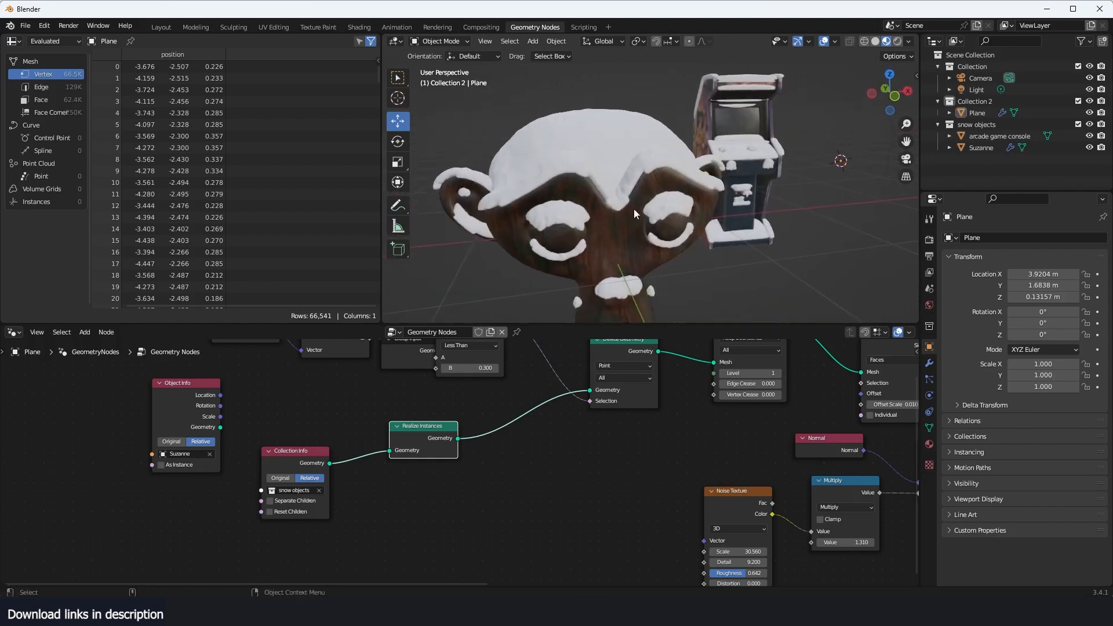
Freely rotate the monkey head to test how the snow follows its upward-facing surfaces
{"action": "middle_click_drag", "start_coordinate": [583, 185], "coordinate": [625, 228]}
{"action": "left_click", "coordinate": [631, 244]}
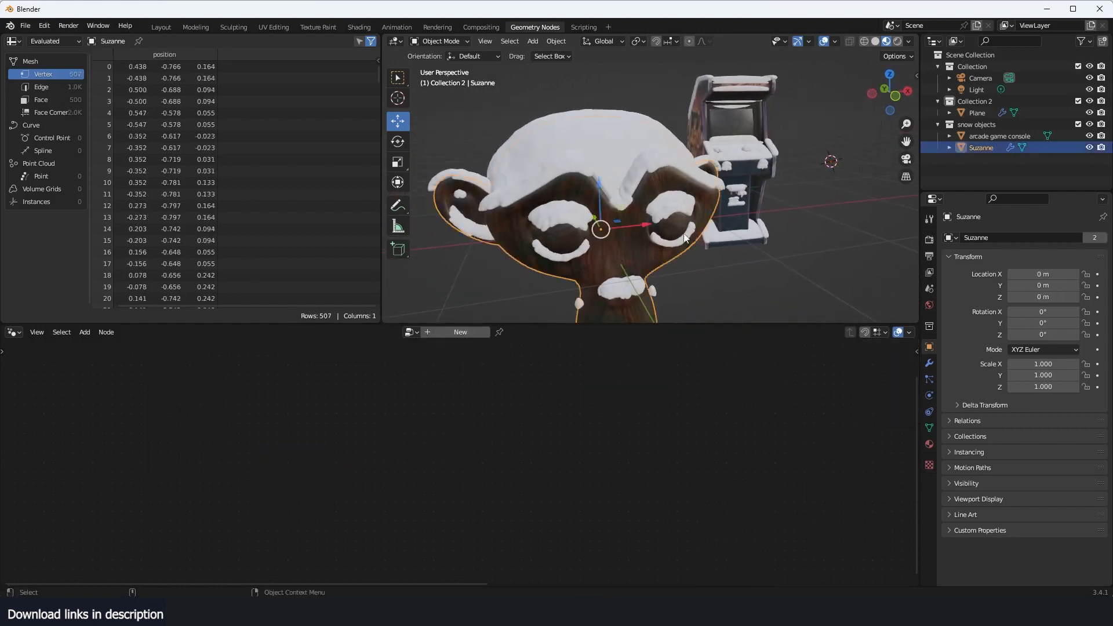
{"action": "key", "text": "r"}
{"action": "key", "text": "r"}
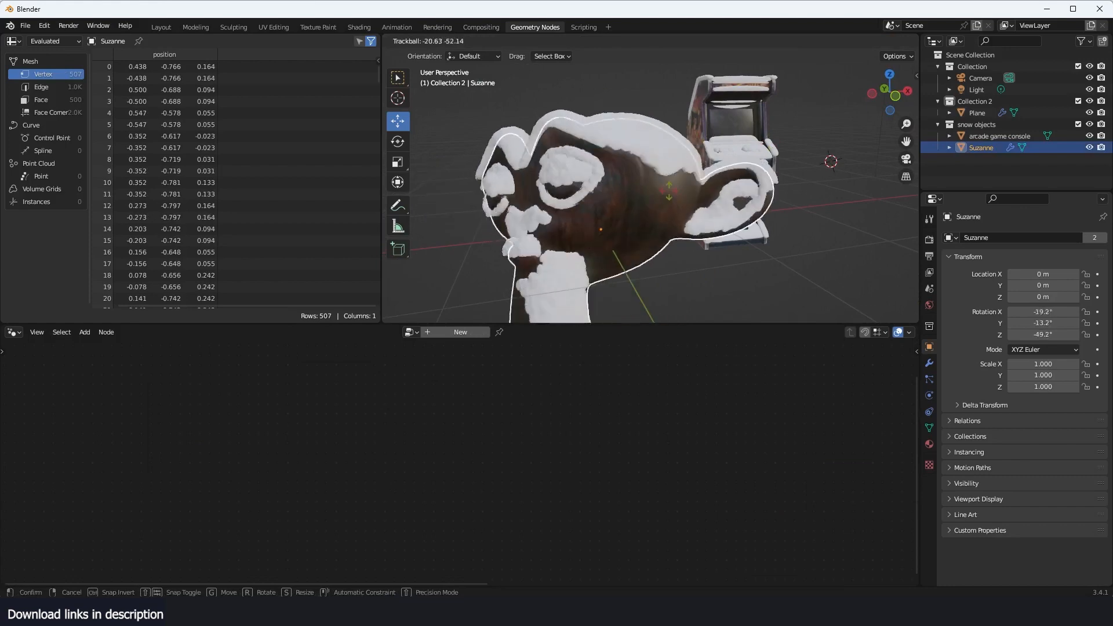
{"action": "left_click", "coordinate": [725, 182]}
{"action": "middle_click_drag", "start_coordinate": [726, 182], "coordinate": [763, 185]}
Try rotating the arcade game console freely to test how its snow responds
{"action": "left_click", "coordinate": [840, 197]}
{"action": "key", "text": "r"}
{"action": "key", "text": "r"}
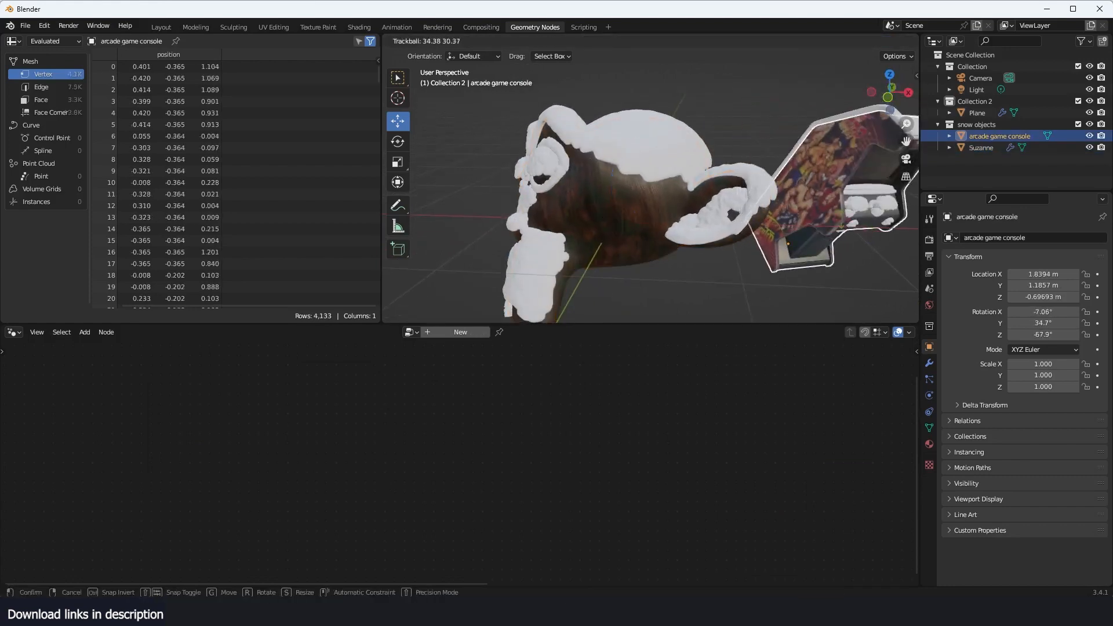
{"action": "right_click", "coordinate": [674, 211]}
{"action": "scroll", "coordinate": [781, 179], "scroll_direction": "down", "scroll_amount": 3}
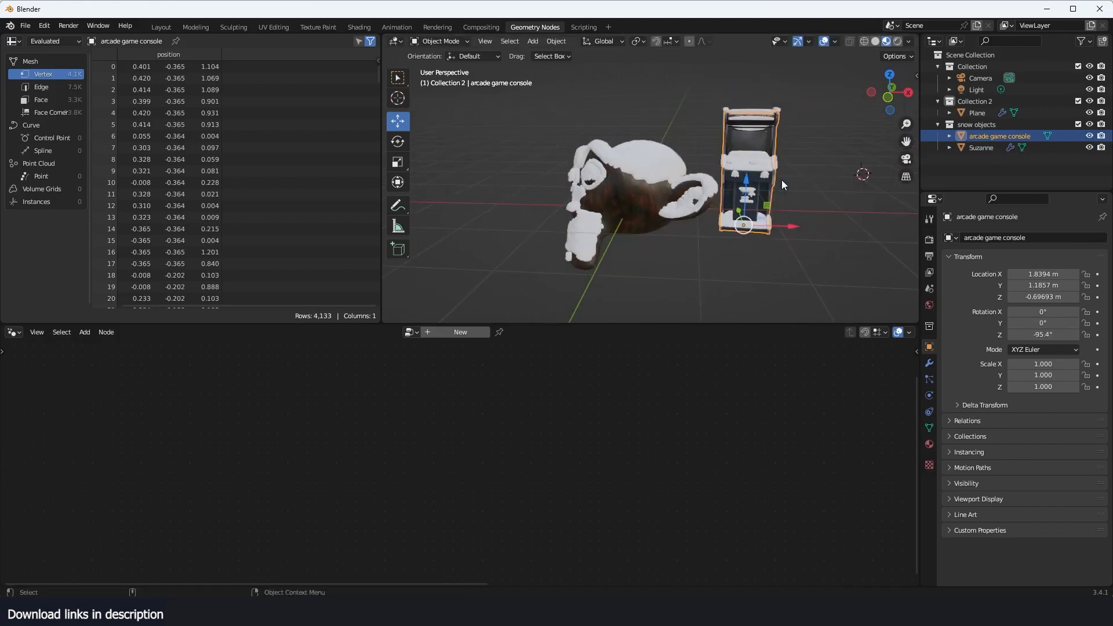
Add the tire asset from the library's uncategorized category to the scene
{"action": "key", "text": "n"}
{"action": "left_click", "coordinate": [852, 214]}
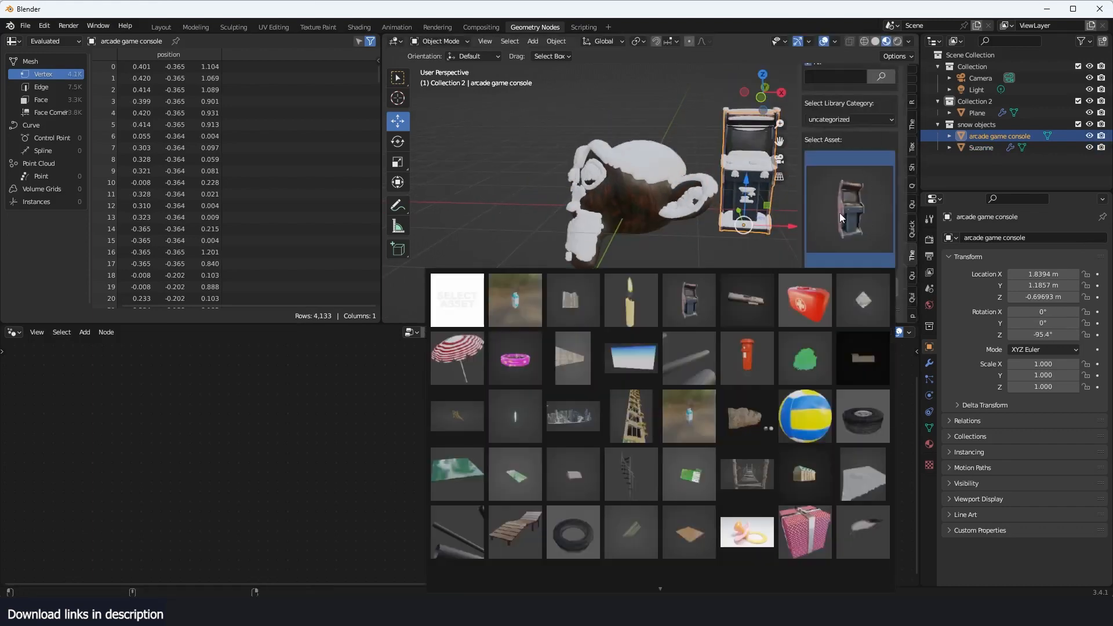
{"action": "left_click", "coordinate": [848, 427]}
{"action": "left_click", "coordinate": [849, 287]}
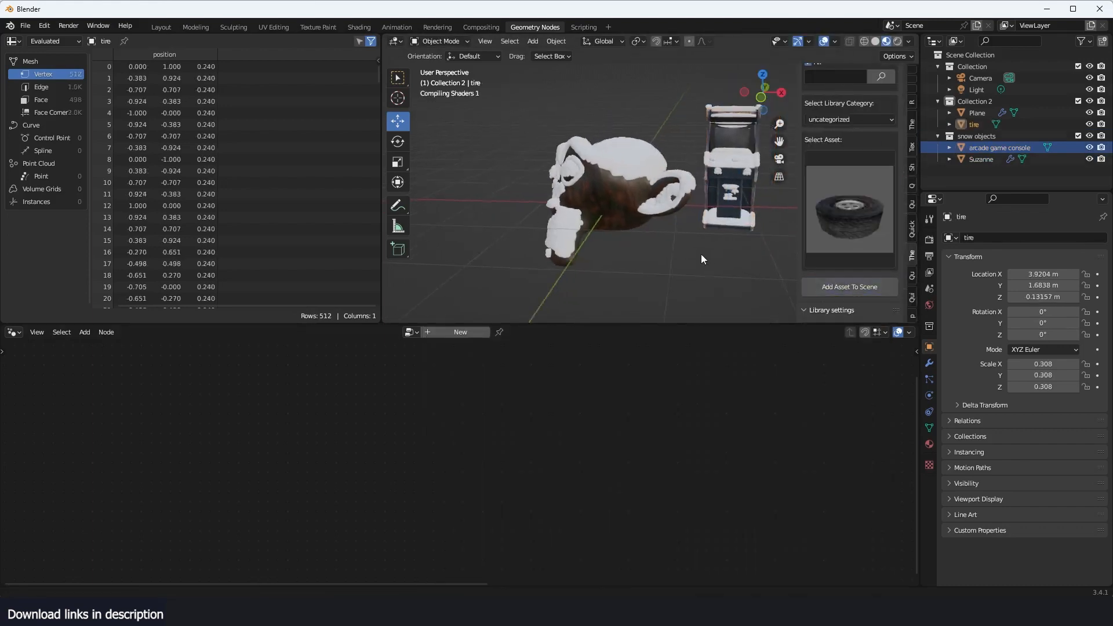
Enlarge the tire to a scale of about 0.657 and place it beside the arcade game console
{"action": "middle_click_drag", "start_coordinate": [701, 254], "coordinate": [604, 257]}
{"action": "right_click", "coordinate": [554, 249], "text": "shift"}
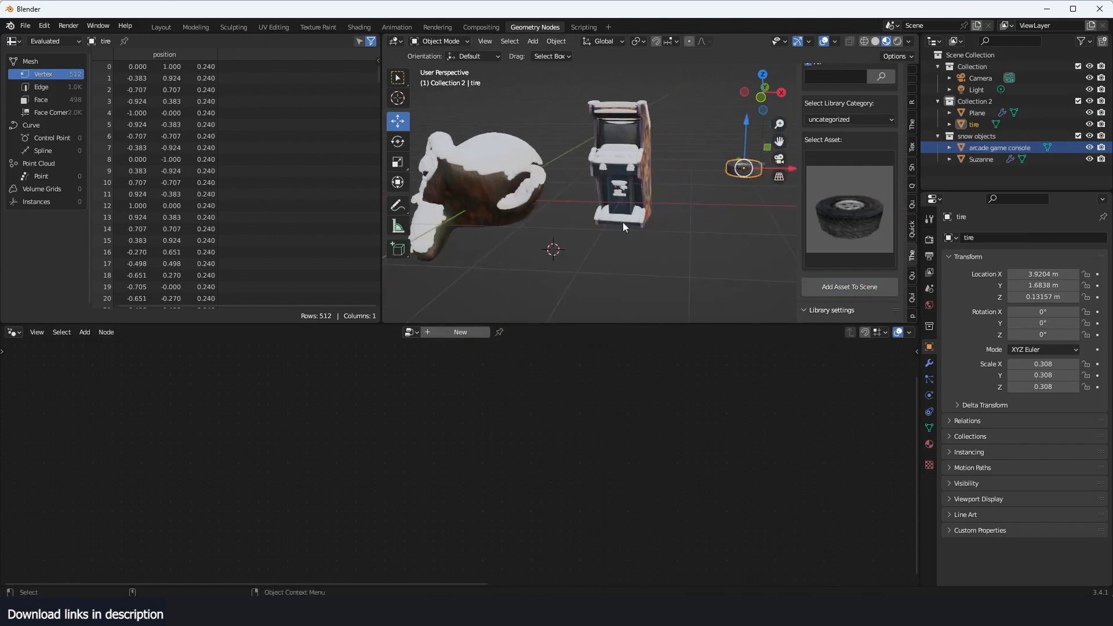
{"action": "key", "text": "shift+s"}
{"action": "left_click", "coordinate": [605, 164]}
{"action": "key", "text": "s"}
{"action": "left_click", "coordinate": [703, 259]}
{"action": "key", "text": "g"}
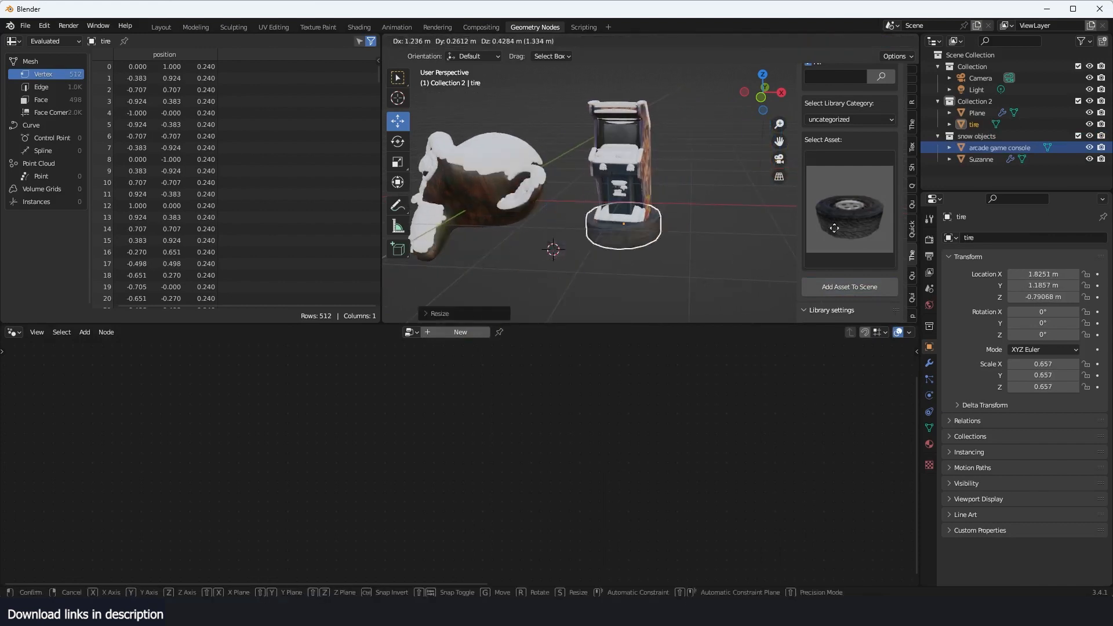
{"action": "left_click", "coordinate": [838, 228]}
Move the tire into the snow objects collection and check the snow on it
{"action": "key", "text": "m"}
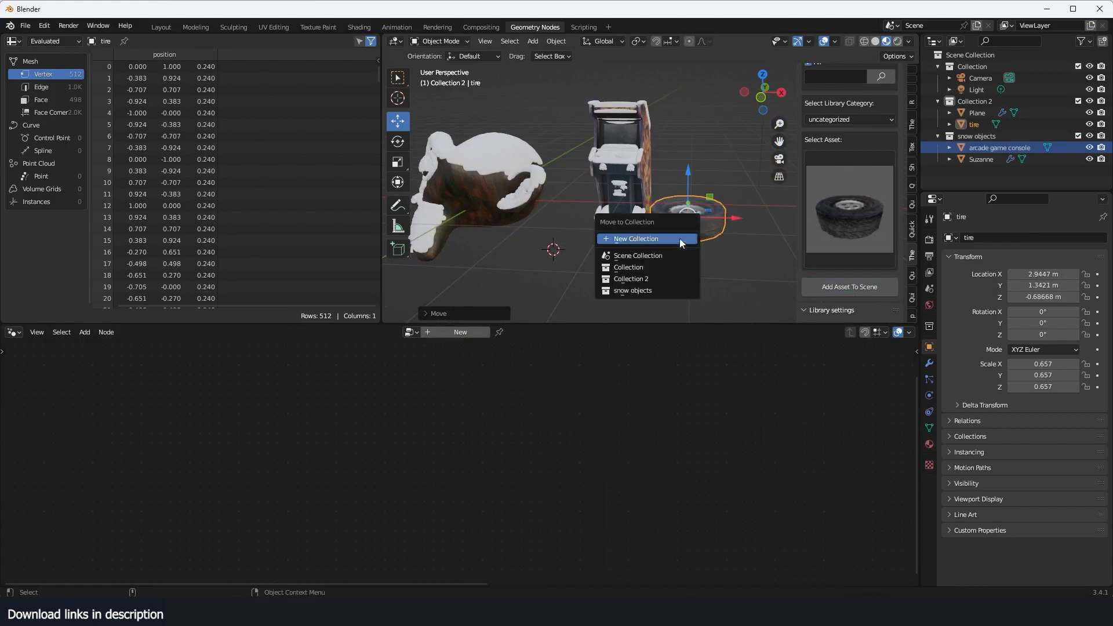
{"action": "left_click", "coordinate": [644, 290]}
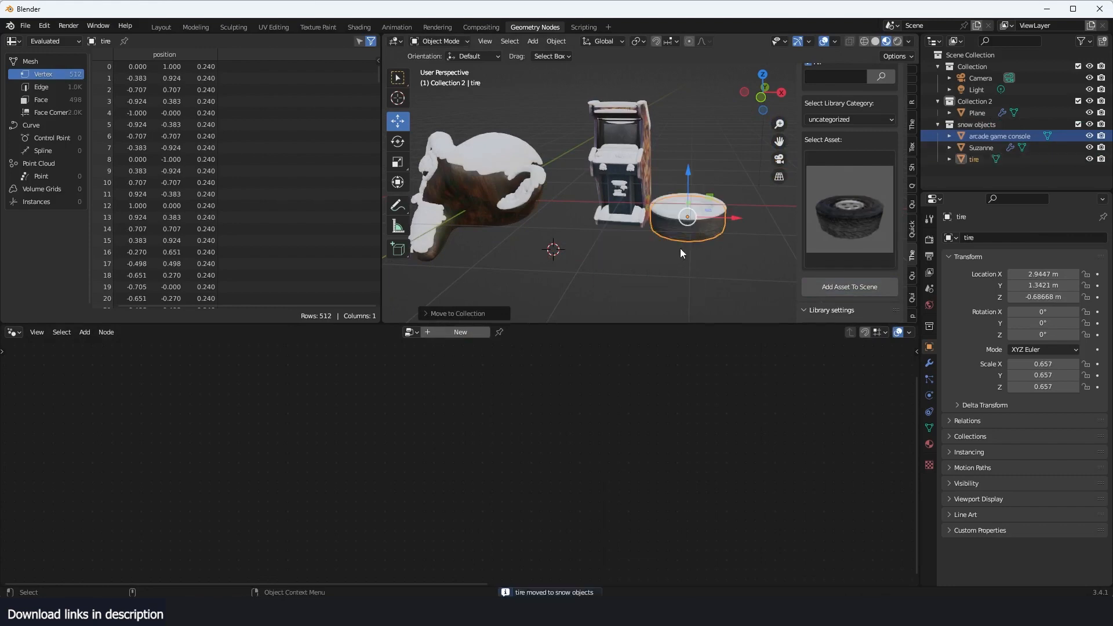
{"action": "middle_click_drag", "start_coordinate": [700, 255], "coordinate": [680, 270]}
{"action": "scroll", "coordinate": [680, 270], "scroll_direction": "up", "scroll_amount": 2}
Select the snow plane and rearrange its Less Than and Group Input nodes to clear space between them
{"action": "left_click", "coordinate": [696, 194]}
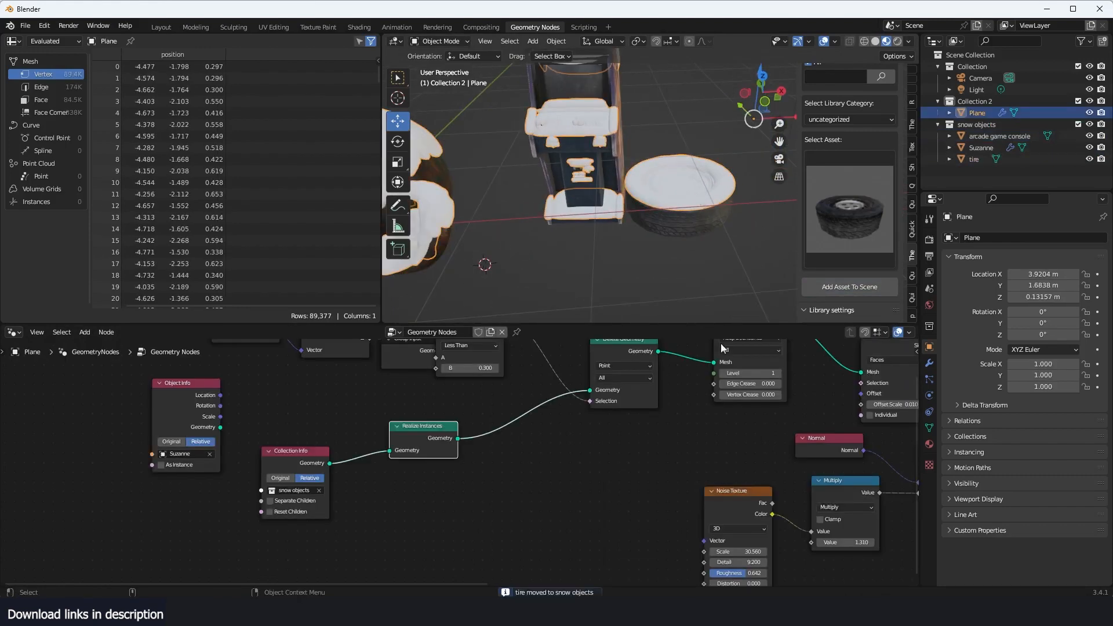
{"action": "middle_click_drag", "start_coordinate": [565, 489], "coordinate": [655, 486]}
{"action": "middle_click_drag", "start_coordinate": [779, 396], "coordinate": [514, 465]}
{"action": "scroll", "coordinate": [482, 464], "scroll_direction": "up", "scroll_amount": 1}
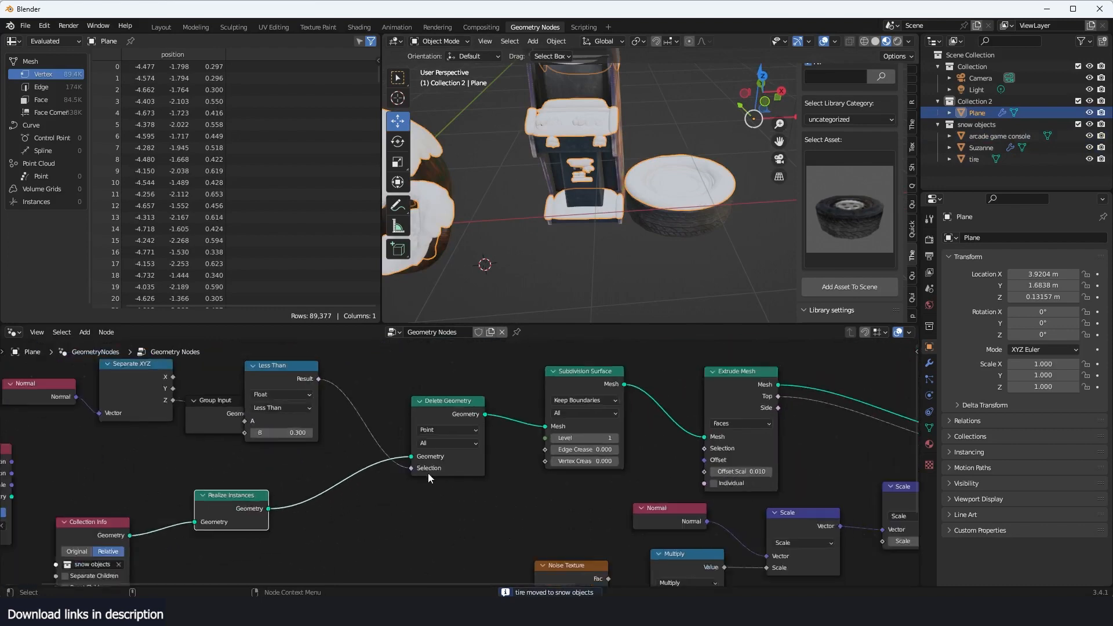
{"action": "scroll", "coordinate": [427, 473], "scroll_direction": "down", "scroll_amount": 1}
{"action": "middle_click_drag", "start_coordinate": [427, 473], "coordinate": [535, 470]}
{"action": "left_click_drag", "start_coordinate": [414, 382], "coordinate": [478, 383]}
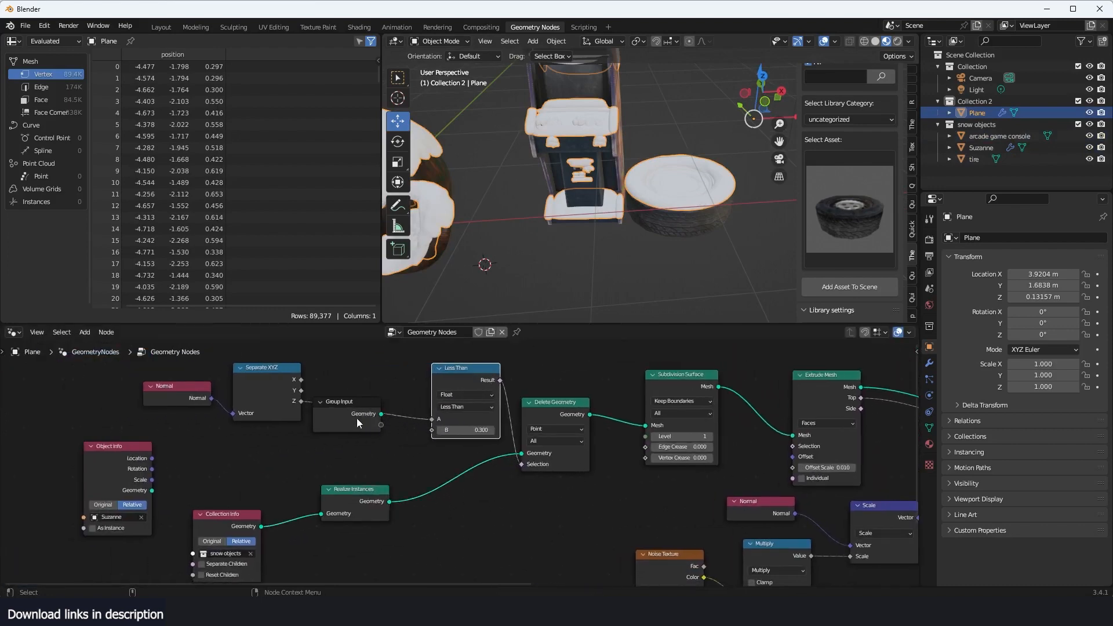
{"action": "left_click_drag", "start_coordinate": [357, 419], "coordinate": [225, 451]}
Expose the Less Than node's B value as a group input and rename that input snow depth
{"action": "left_click_drag", "start_coordinate": [431, 430], "coordinate": [249, 458]}
{"action": "left_click", "coordinate": [233, 463]}
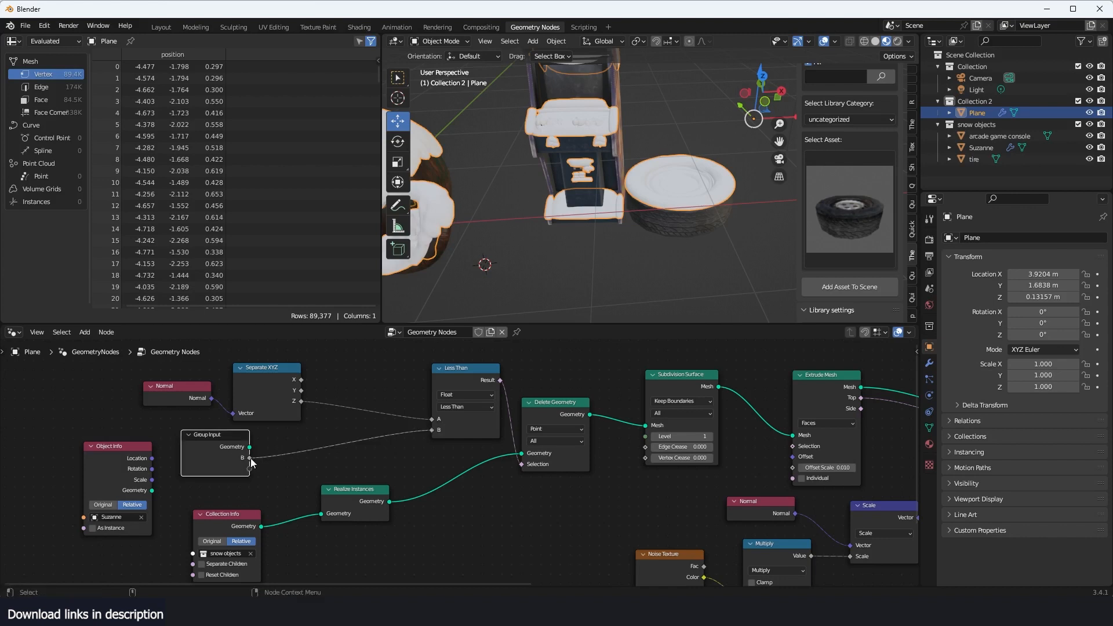
{"action": "key", "text": "n"}
{"action": "left_click", "coordinate": [912, 430]}
{"action": "double_click", "coordinate": [821, 380]}
{"action": "type", "text": "snow depth"}
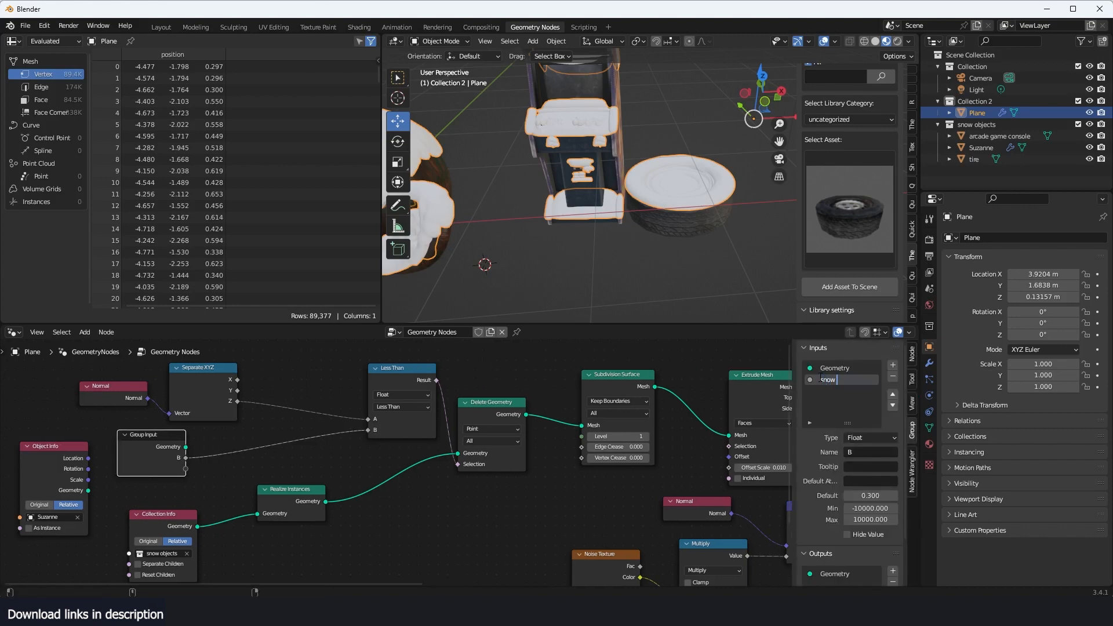
{"action": "key", "text": "Return"}
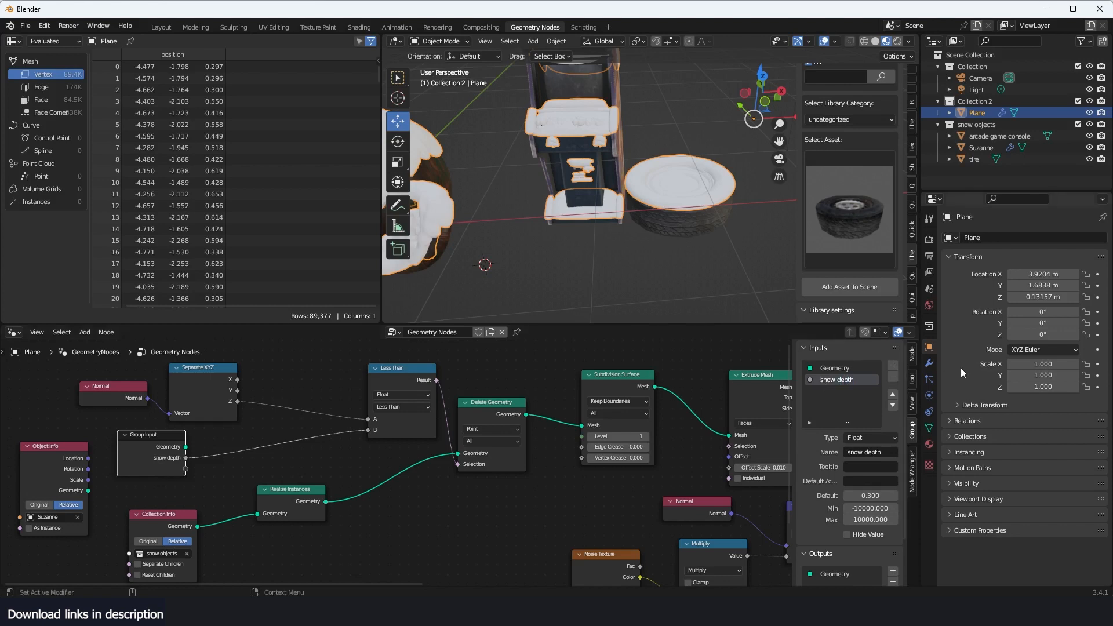
Set snow depth to 0.700 in the snow plane's Geometry Nodes modifier and view the result
{"action": "left_click", "coordinate": [930, 364]}
{"action": "mouse_move", "coordinate": [1068, 289]}
{"action": "left_mouse_down"}
{"action": "mouse_move", "coordinate": [1055, 290]}
{"action": "mouse_move", "coordinate": [1104, 290]}
{"action": "mouse_move", "coordinate": [1076, 289]}
{"action": "left_mouse_up"}
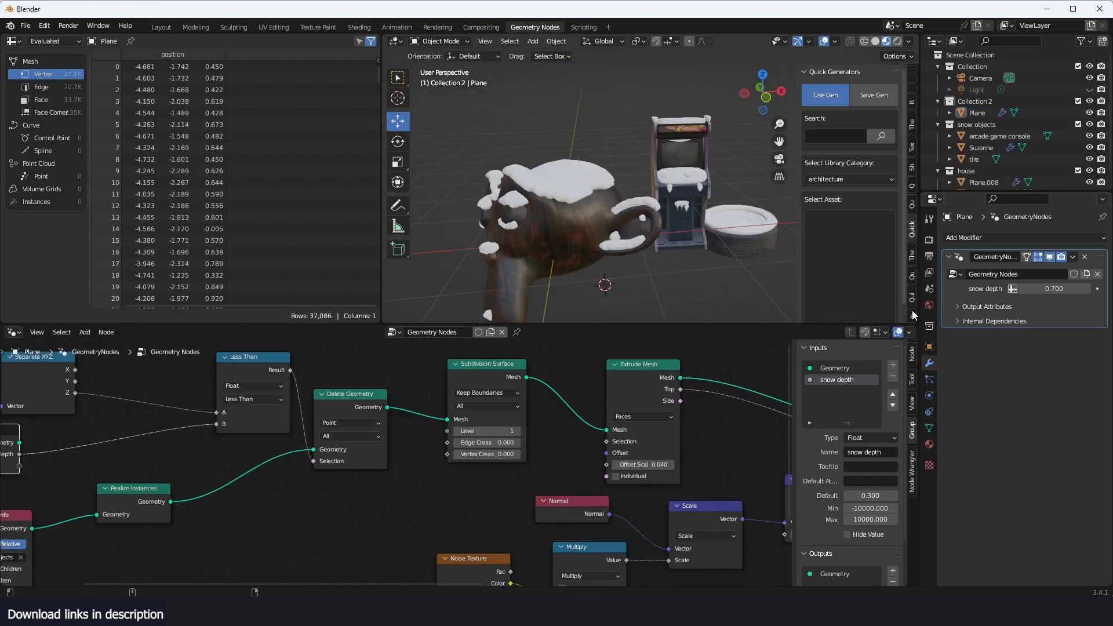
{"action": "middle_click_drag", "start_coordinate": [455, 116], "coordinate": [493, 129]}
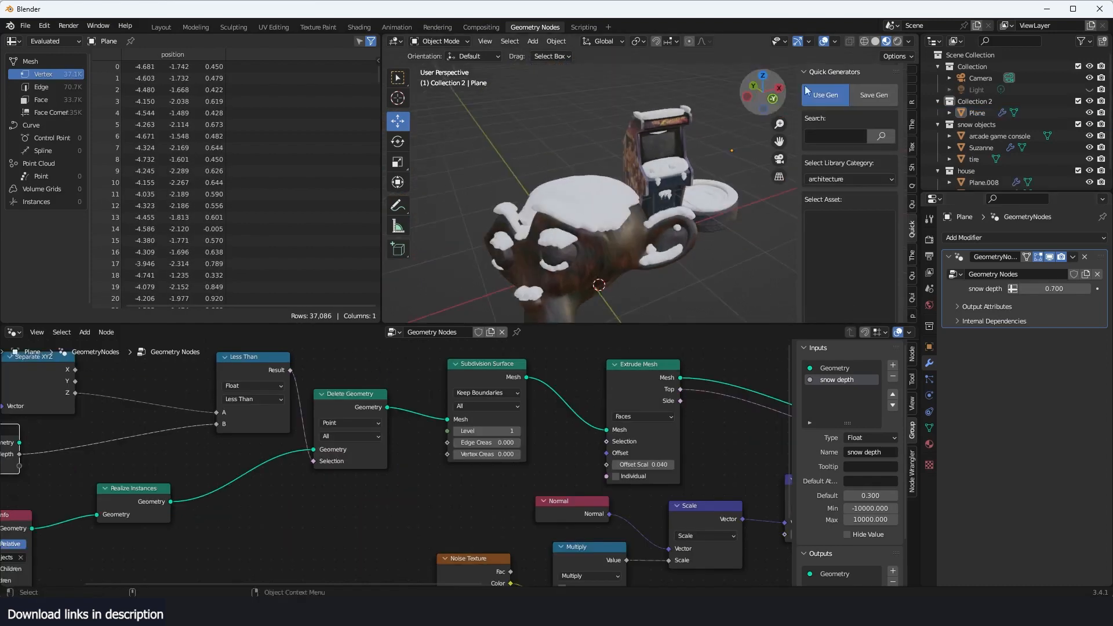
Select the snow plane, switch Quick Generators to saving a generator and save the project file as snow_generator
{"action": "left_click", "coordinate": [589, 202]}
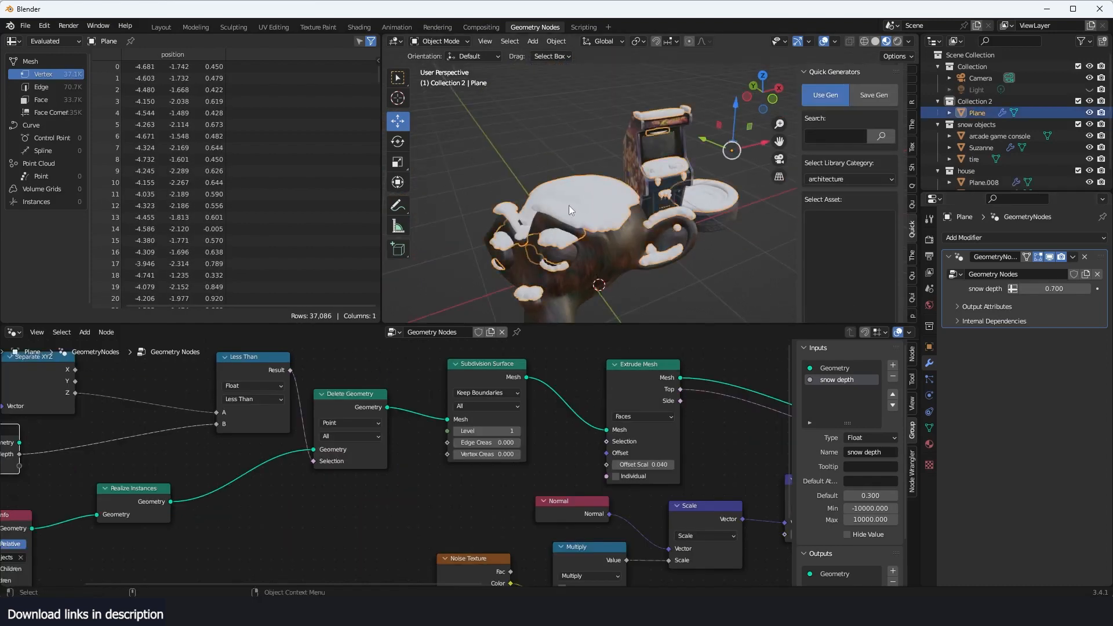
{"action": "middle_click_drag", "start_coordinate": [617, 185], "coordinate": [662, 166]}
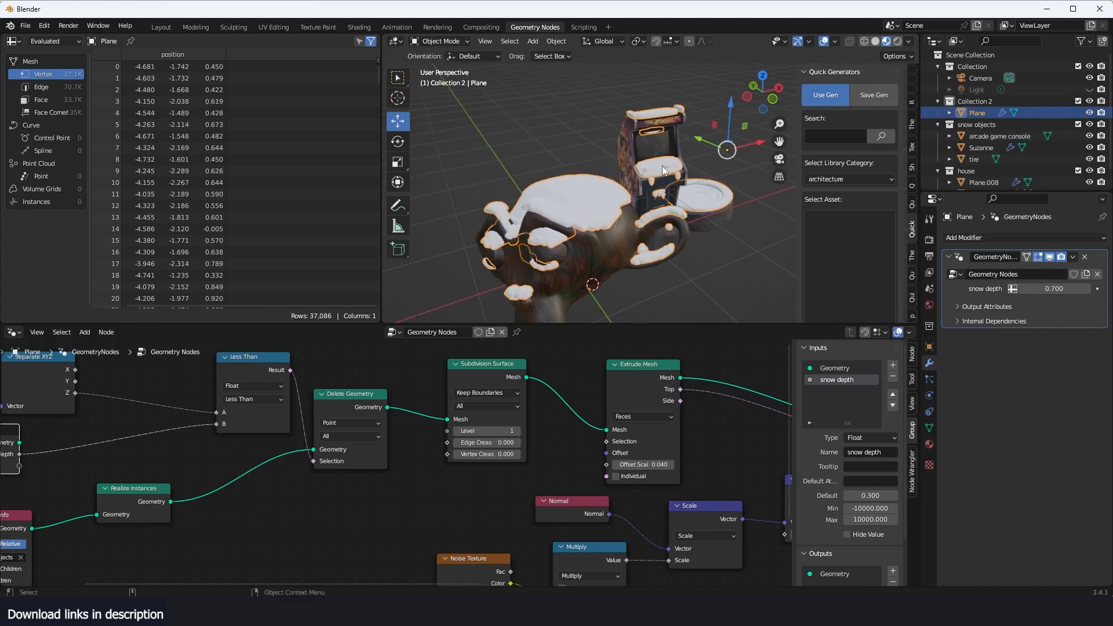
{"action": "left_click", "coordinate": [865, 93]}
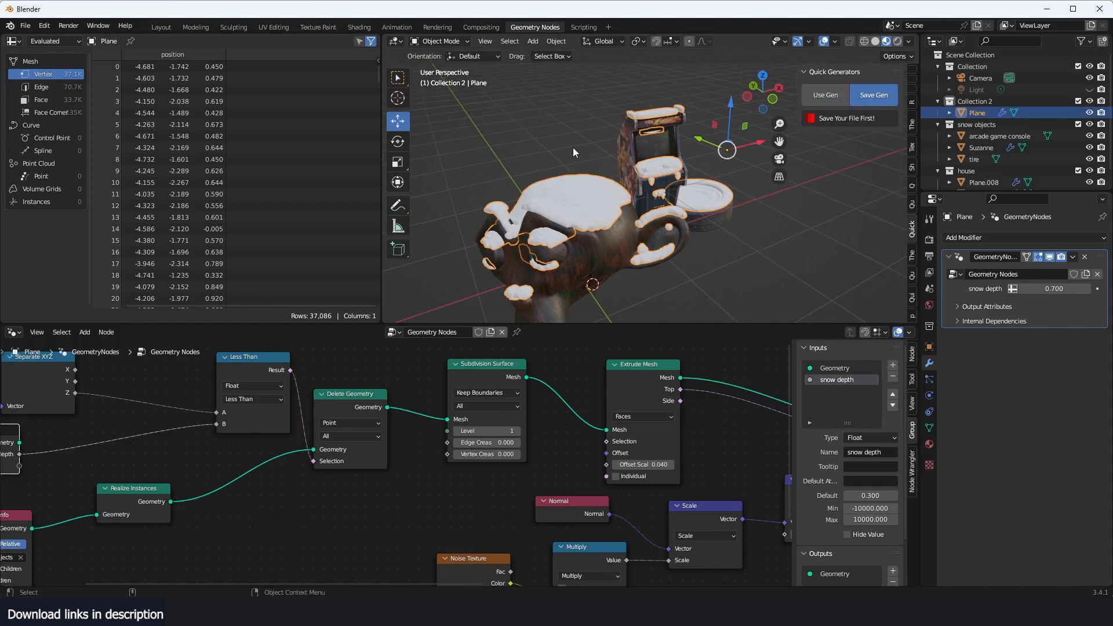
{"action": "key", "text": "ctrl+s"}
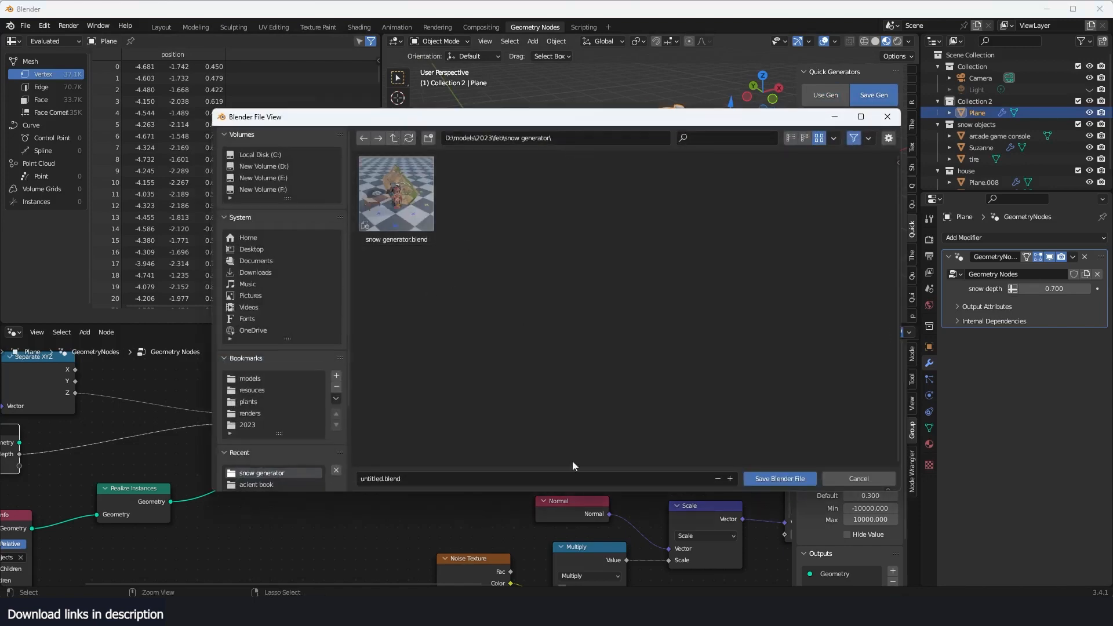
{"action": "left_click", "coordinate": [555, 478]}
{"action": "type", "text": "snow_generator"}
{"action": "key", "text": "Return"}
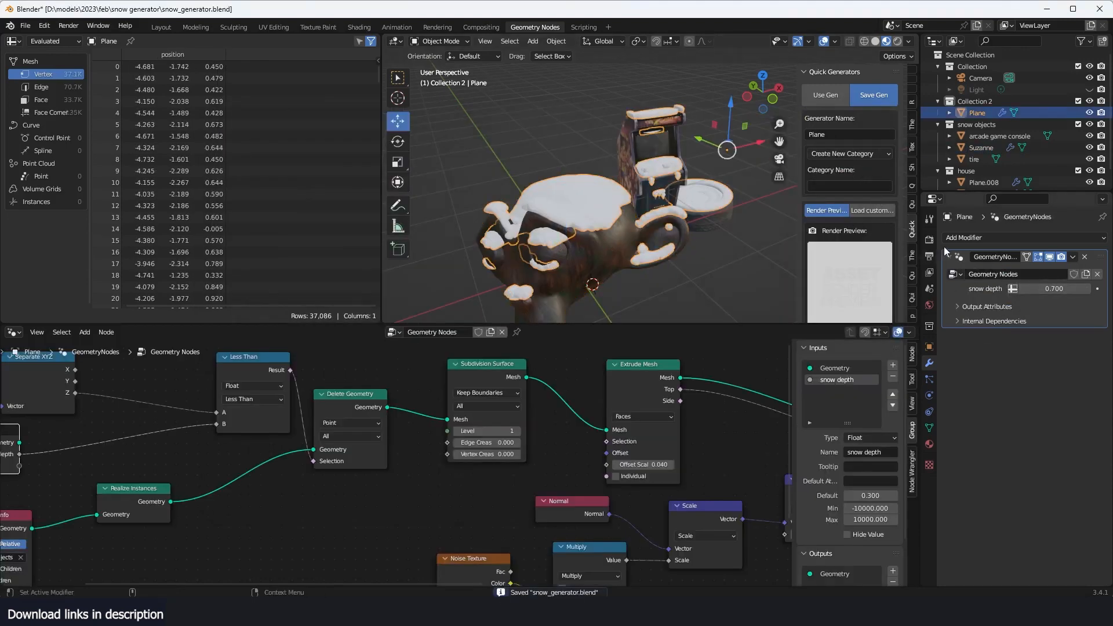
Name the generator snow generator and assign it to the nature category
{"action": "left_click", "coordinate": [859, 135]}
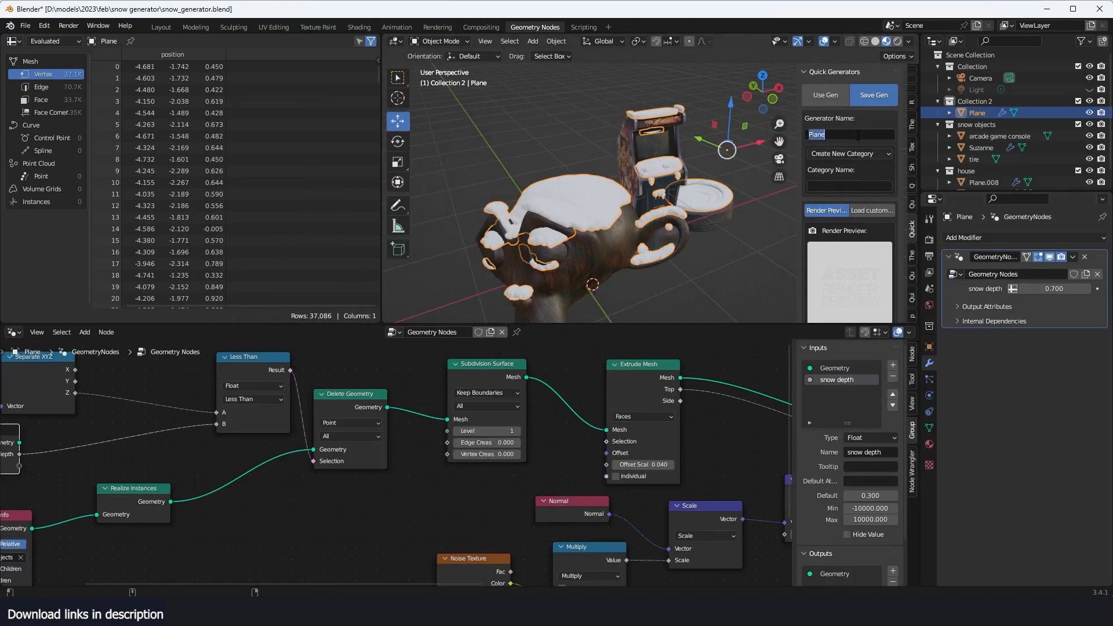
{"action": "type", "text": "snow generator"}
{"action": "key", "text": "Return"}
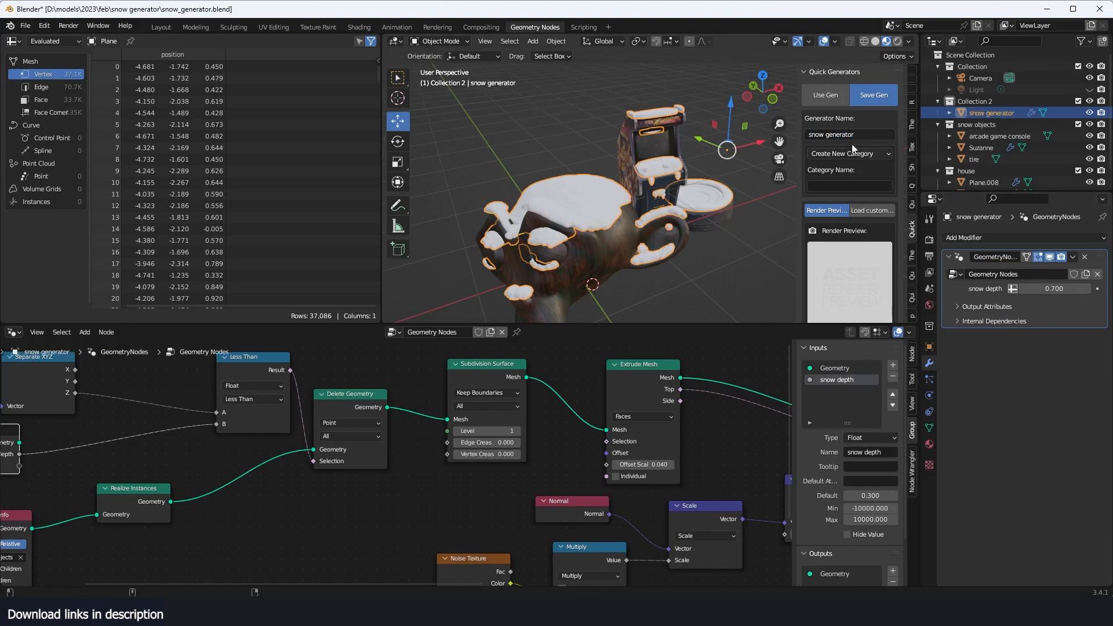
{"action": "left_click", "coordinate": [872, 147]}
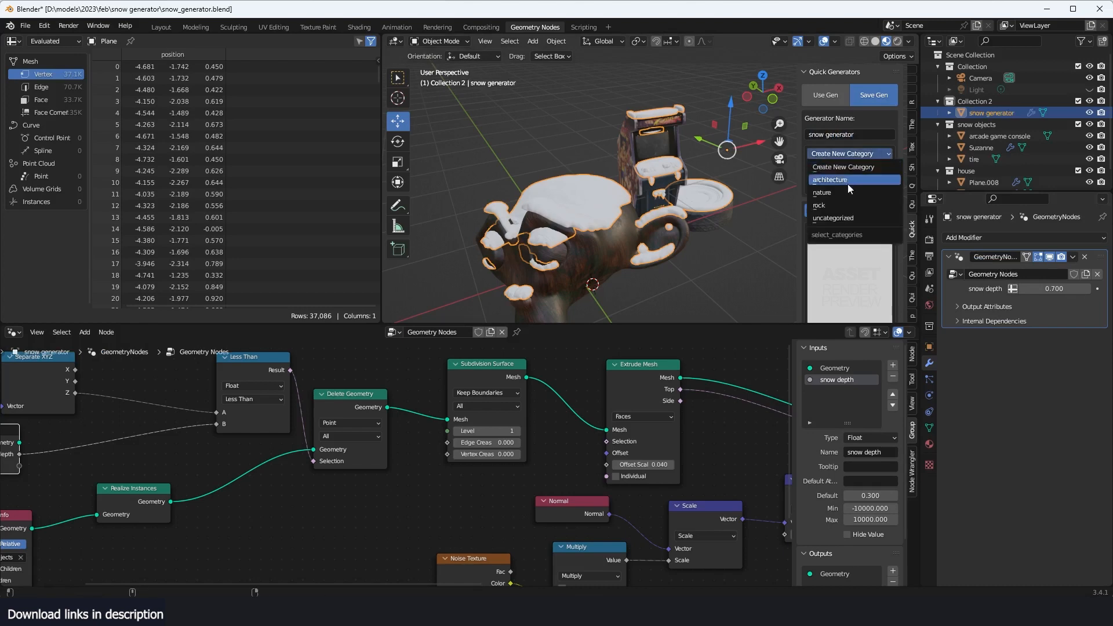
{"action": "left_click", "coordinate": [843, 188]}
Enable render_as_is and render the preview image for the snow generator
{"action": "scroll", "coordinate": [839, 220], "scroll_direction": "down", "scroll_amount": 2}
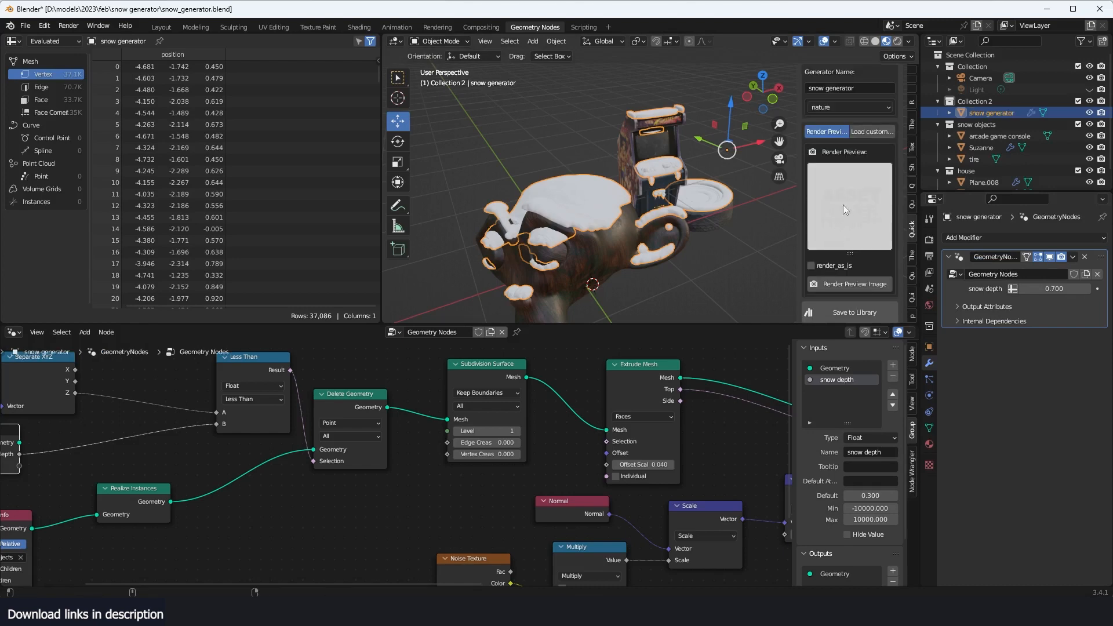
{"action": "left_click", "coordinate": [841, 269]}
{"action": "left_click", "coordinate": [842, 284]}
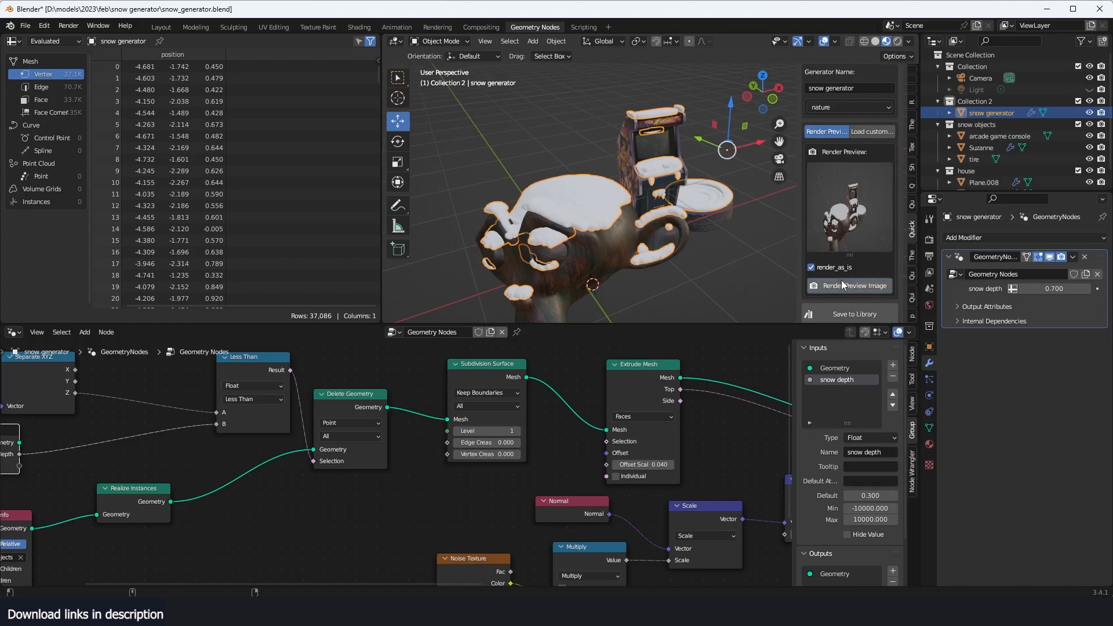
{"action": "scroll", "coordinate": [874, 266], "scroll_direction": "down", "scroll_amount": 1}
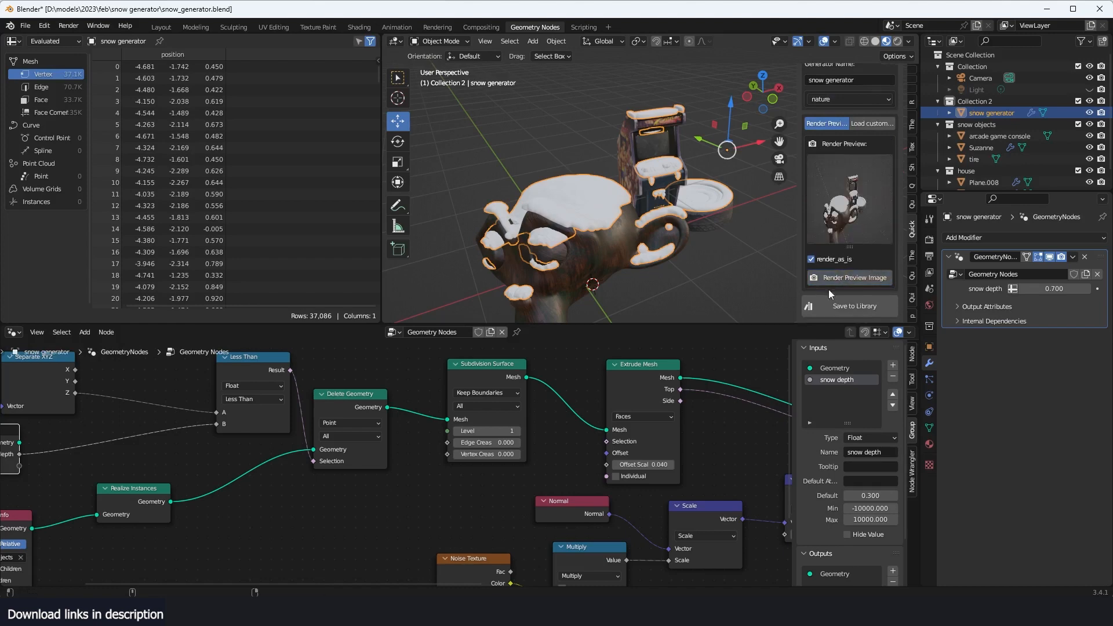
Save the snow generator to the Quick Generators library and start a new file
{"action": "left_click", "coordinate": [846, 300]}
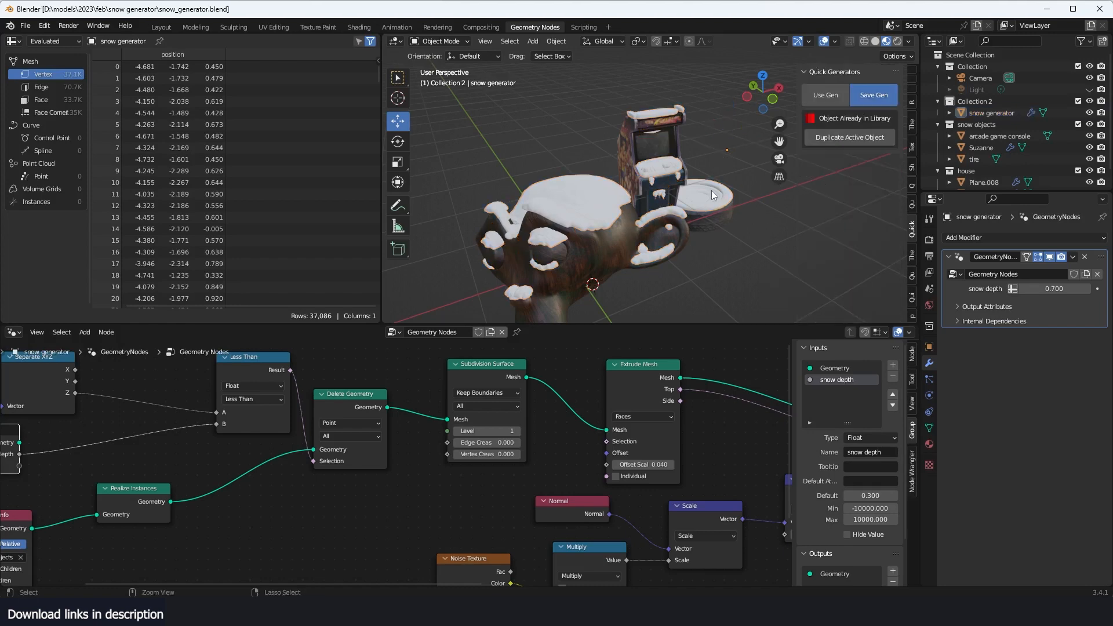
{"action": "key", "text": "ctrl+n"}
{"action": "left_click", "coordinate": [683, 218]}
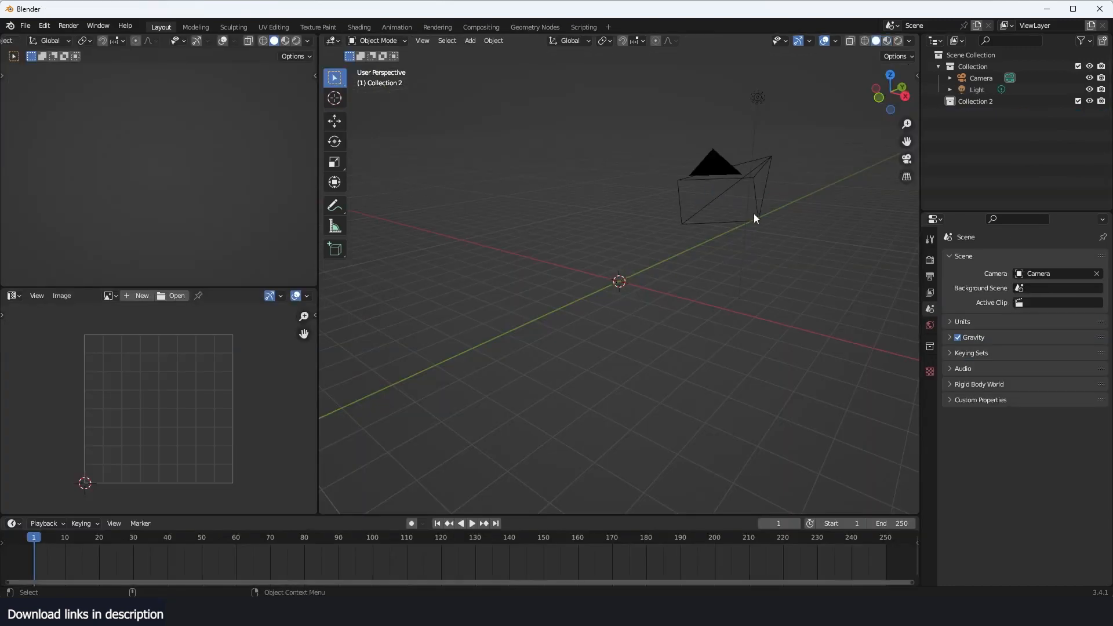
Choose the snow generator from the nature category of Quick Generators and add it to the scene
{"action": "key", "text": "n"}
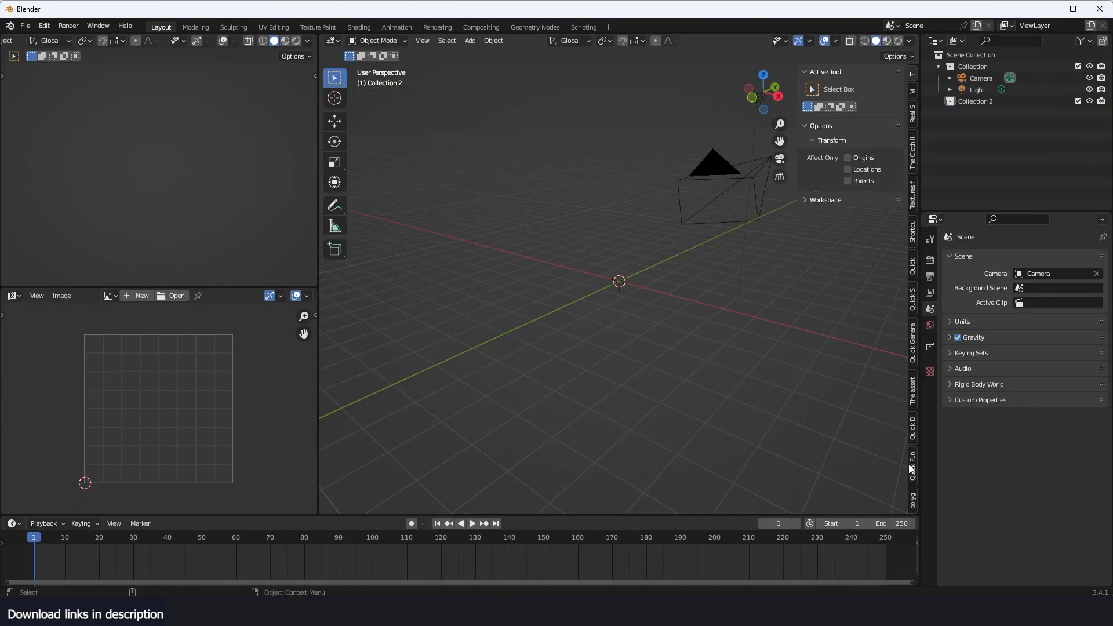
{"action": "left_click", "coordinate": [913, 343]}
{"action": "left_click", "coordinate": [882, 238]}
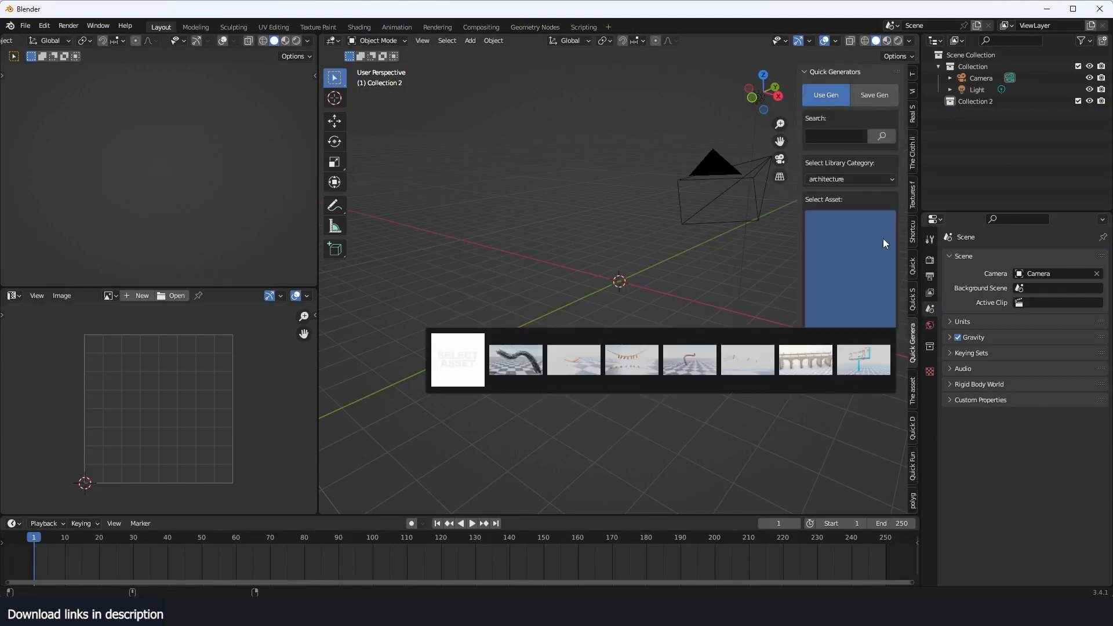
{"action": "left_click", "coordinate": [870, 181]}
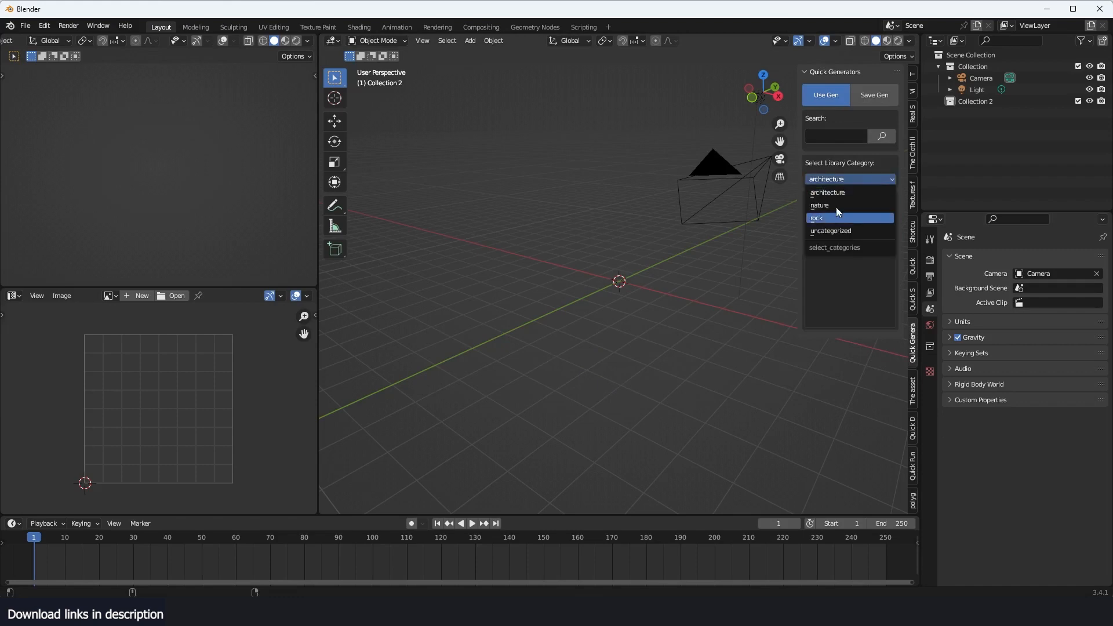
{"action": "left_click", "coordinate": [838, 206]}
{"action": "left_click", "coordinate": [856, 273]}
{"action": "left_click", "coordinate": [912, 358]}
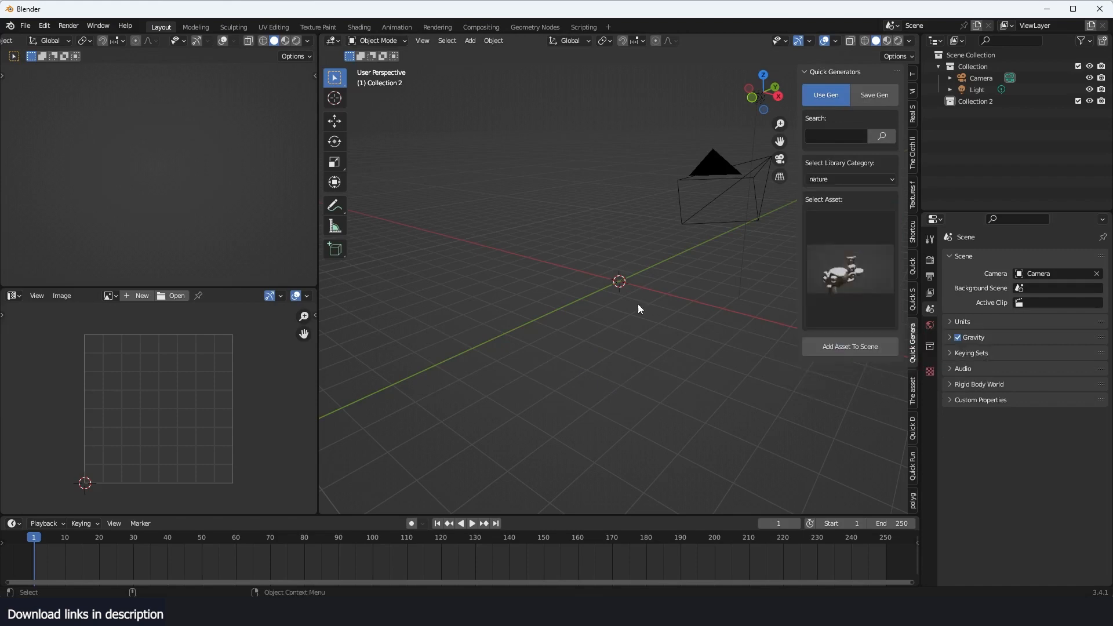
{"action": "left_click", "coordinate": [865, 342]}
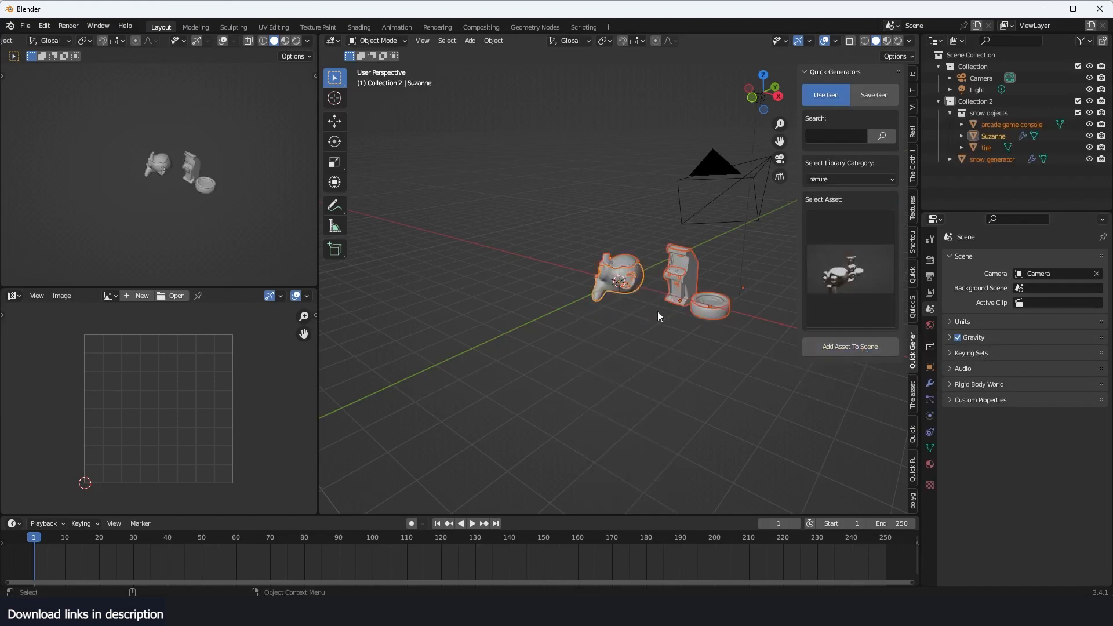
Switch the viewport to material preview and show the modifier settings of the snow generator object
{"action": "scroll", "coordinate": [697, 279], "scroll_direction": "up", "scroll_amount": 3}
{"action": "mouse_move", "coordinate": [697, 278]}
{"action": "middle_mouse_down"}
{"action": "mouse_move", "coordinate": [754, 293]}
{"action": "mouse_move", "coordinate": [637, 313]}
{"action": "mouse_move", "coordinate": [690, 304]}
{"action": "middle_mouse_up"}
{"action": "scroll", "coordinate": [690, 292], "scroll_direction": "up", "scroll_amount": 3}
{"action": "key", "text": "alt+a"}
{"action": "left_click", "coordinate": [888, 40]}
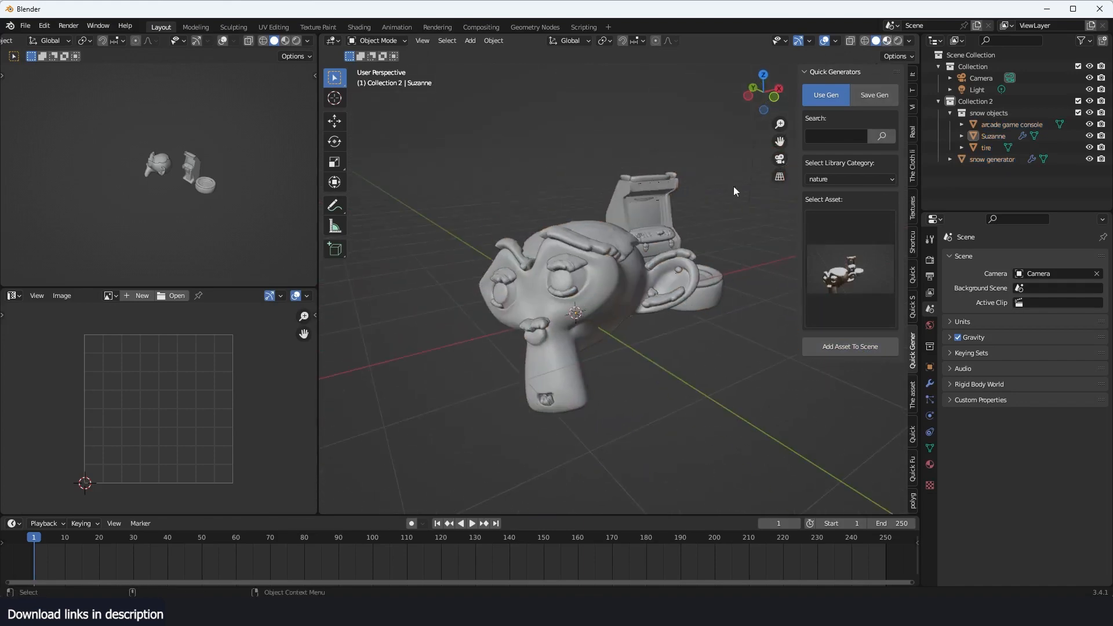
{"action": "left_click", "coordinate": [594, 252]}
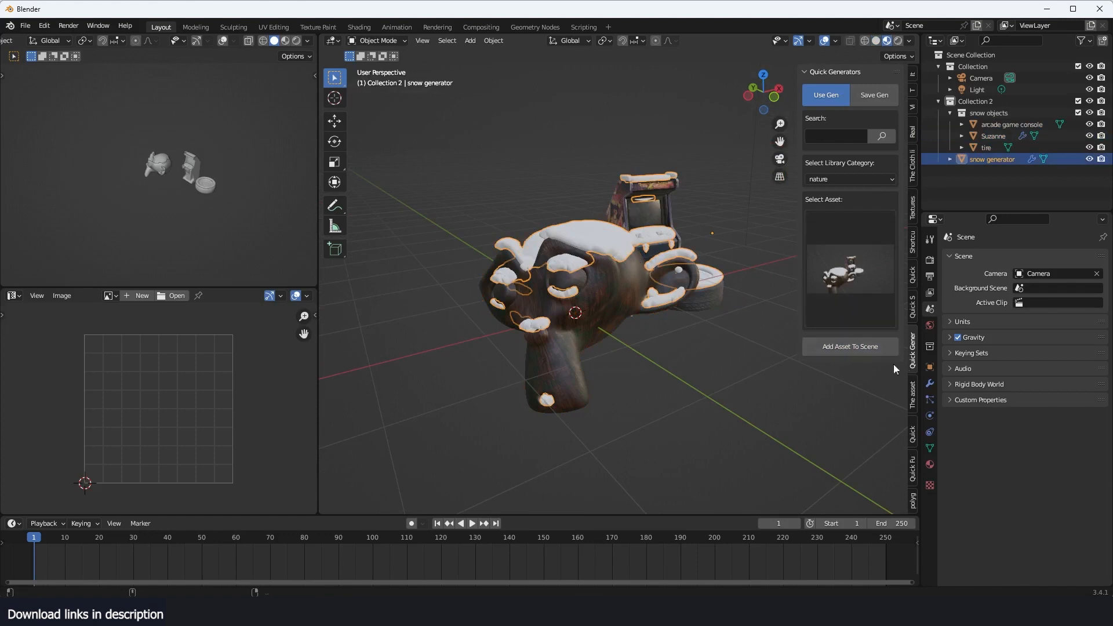
{"action": "left_click", "coordinate": [930, 384]}
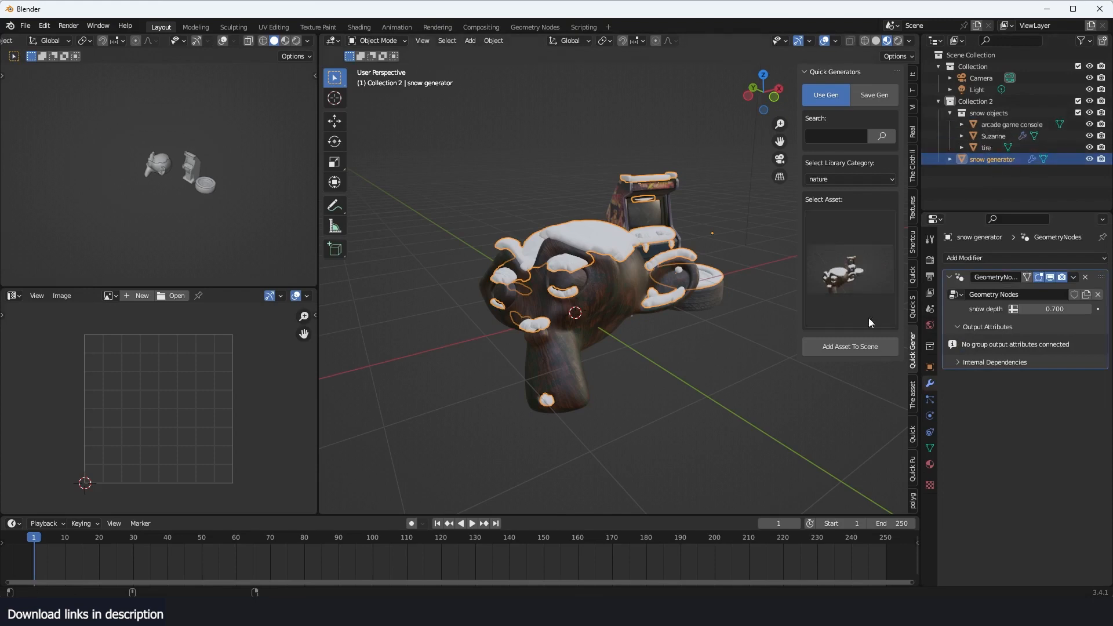
Delete the Suzanne head from the snow objects collection
{"action": "left_click", "coordinate": [597, 262]}
{"action": "key", "text": "x"}
{"action": "left_click", "coordinate": [552, 293]}
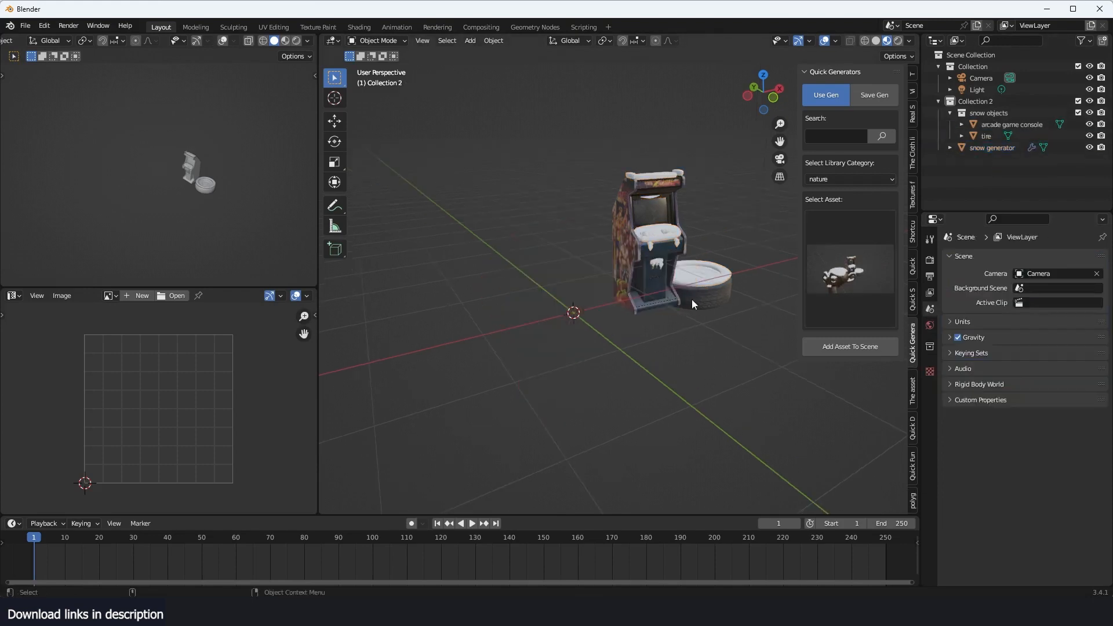
{"action": "left_click", "coordinate": [693, 301]}
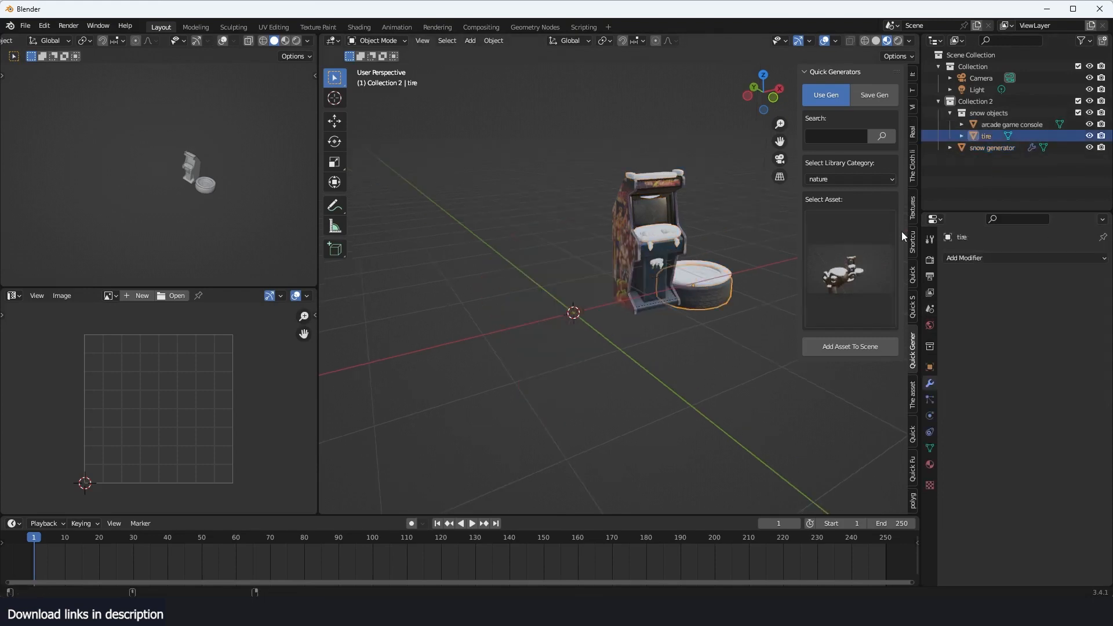
{"action": "left_click", "coordinate": [627, 253]}
{"action": "key", "text": "ctrl+s"}
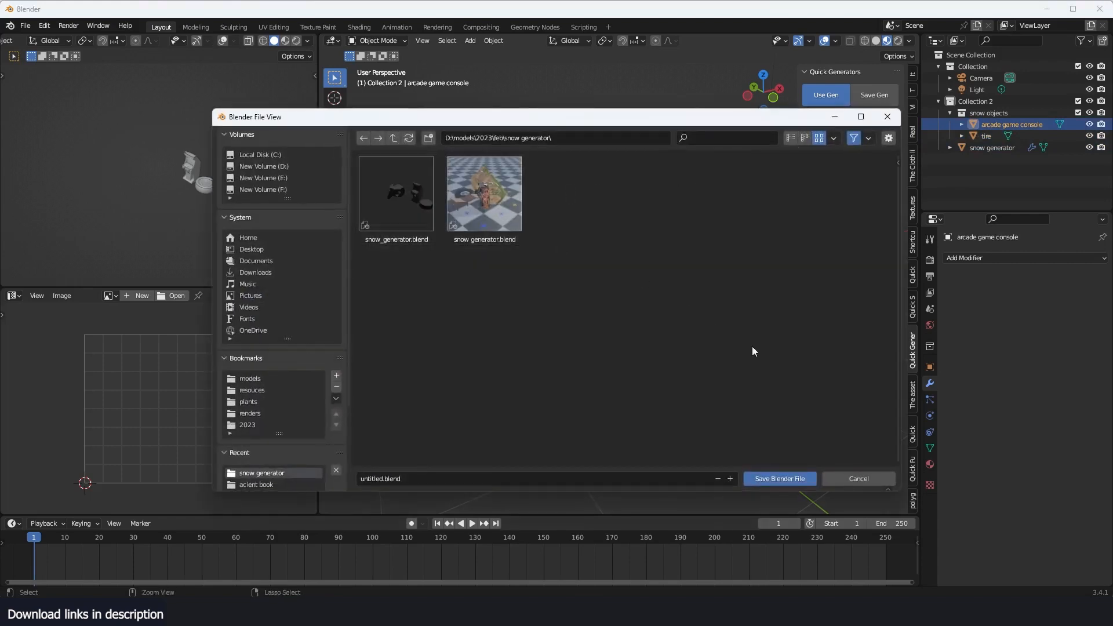
{"action": "left_click", "coordinate": [857, 478]}
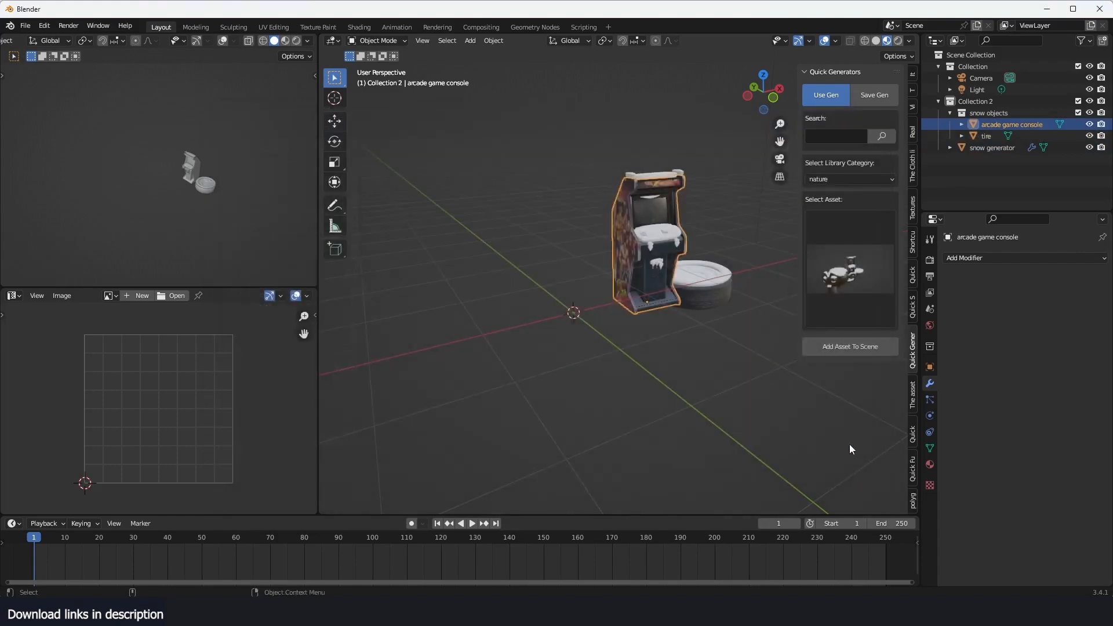
{"action": "left_click", "coordinate": [719, 284]}
{"action": "left_click", "coordinate": [767, 276]}
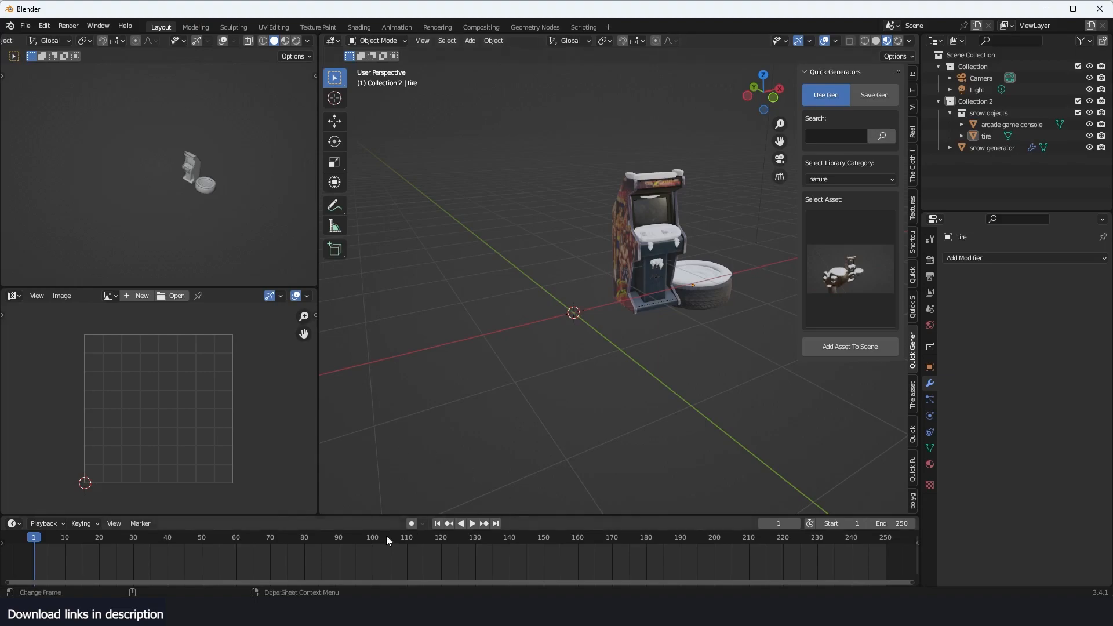